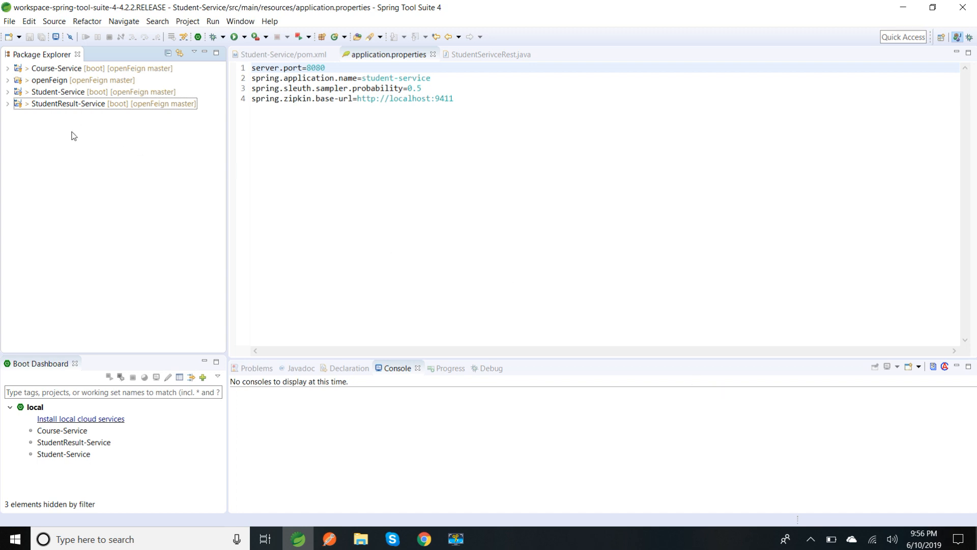
Create a new Spring Starter project named zipkin-server, version 1.0.0, with default dependencies.
{"action": "right_click", "coordinate": [53, 155]}
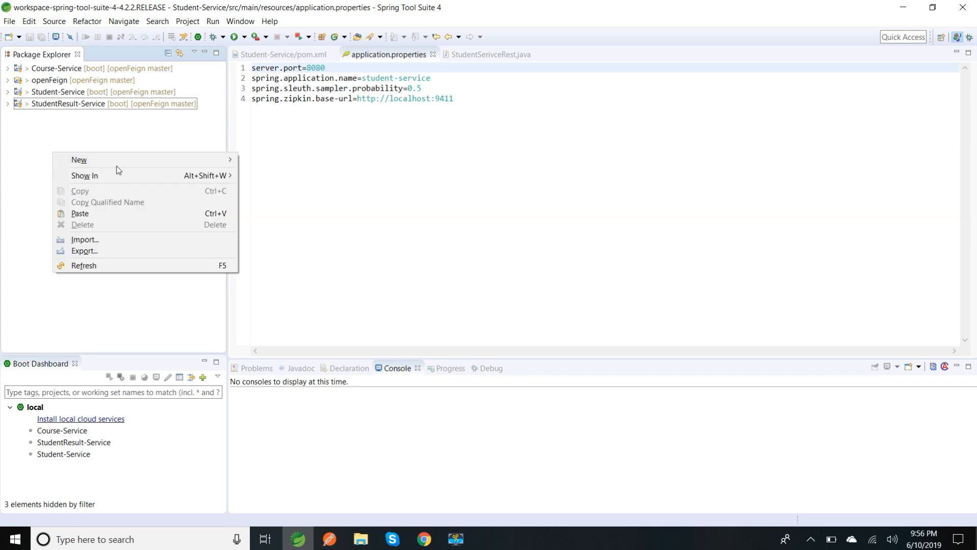
{"action": "mouse_move", "coordinate": [80, 160]}
{"action": "left_click", "coordinate": [321, 171]}
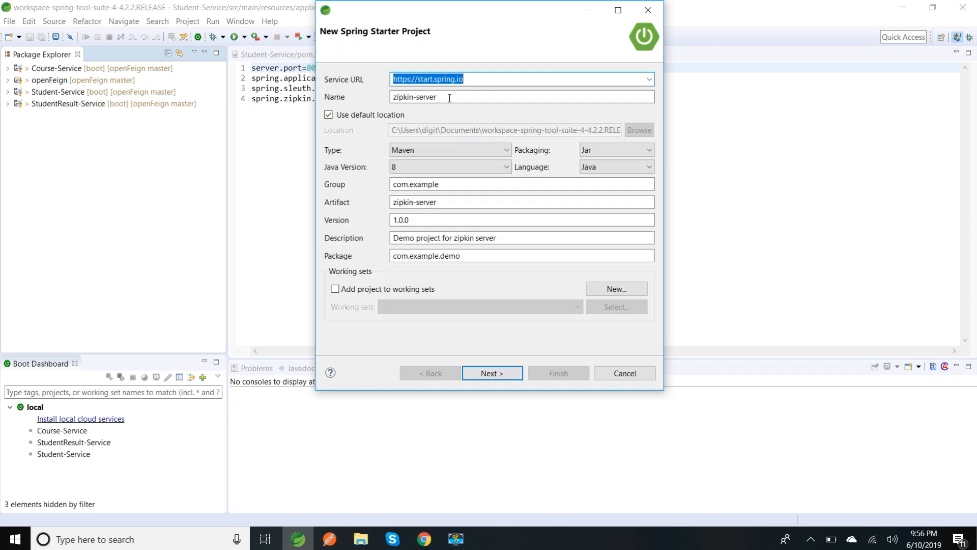
{"action": "left_click_drag", "start_coordinate": [449, 97], "coordinate": [386, 97]}
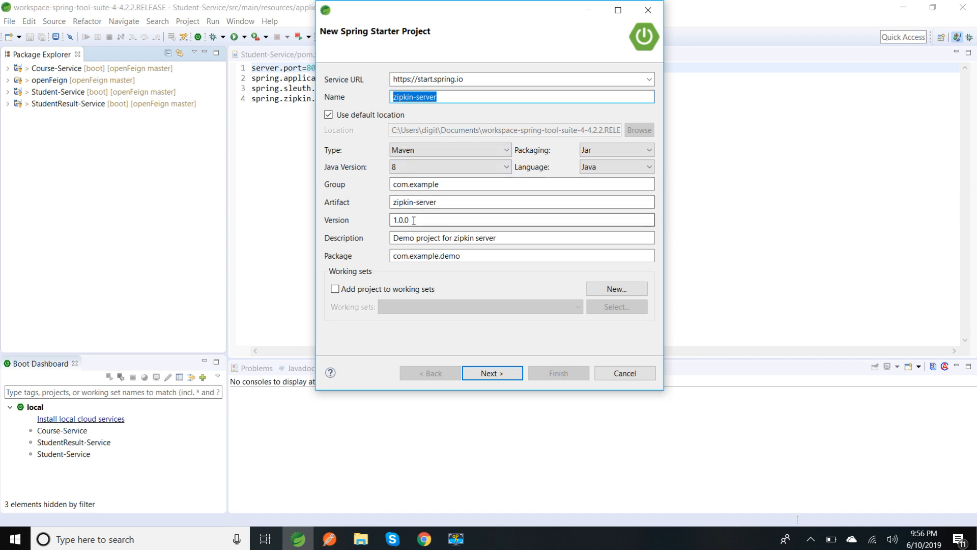
{"action": "left_click_drag", "start_coordinate": [413, 220], "coordinate": [389, 220]}
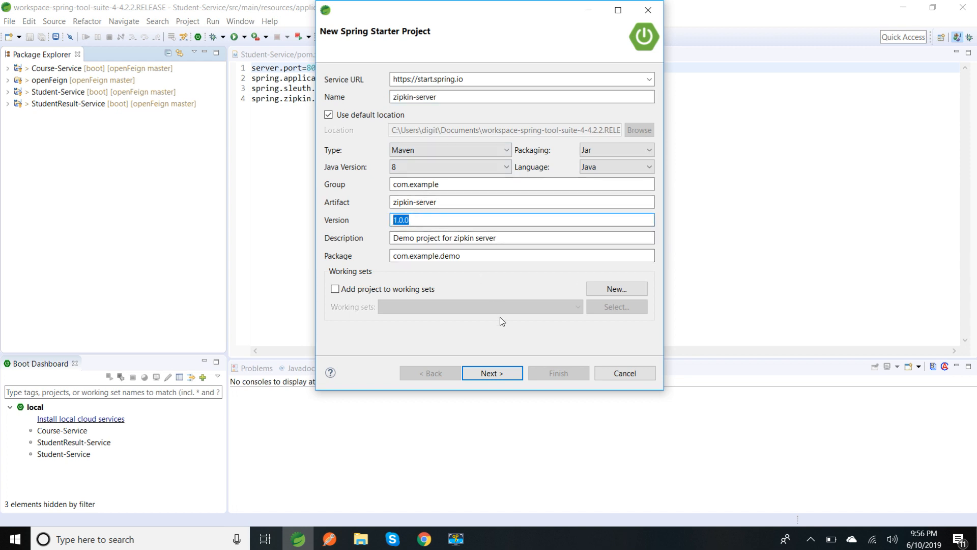
{"action": "left_click", "coordinate": [493, 373]}
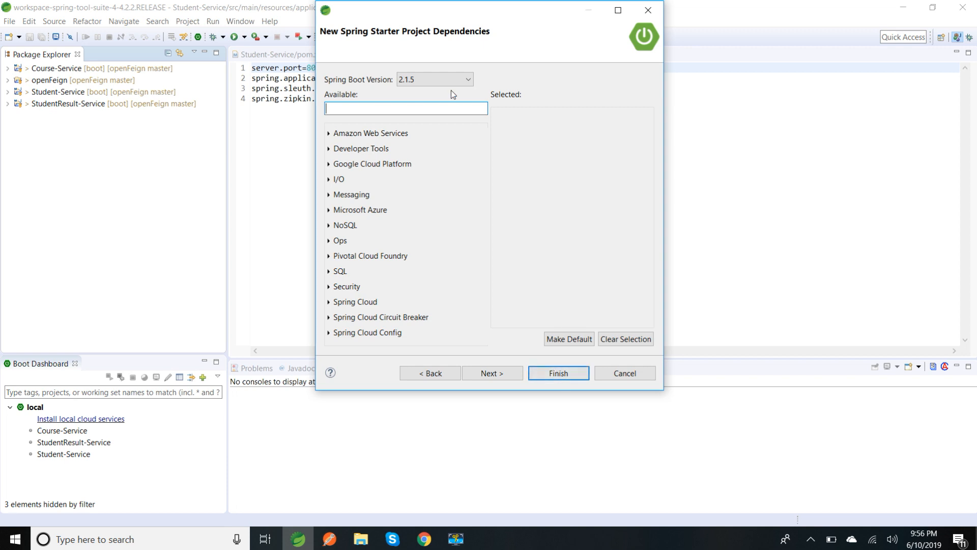
{"action": "left_click", "coordinate": [558, 375]}
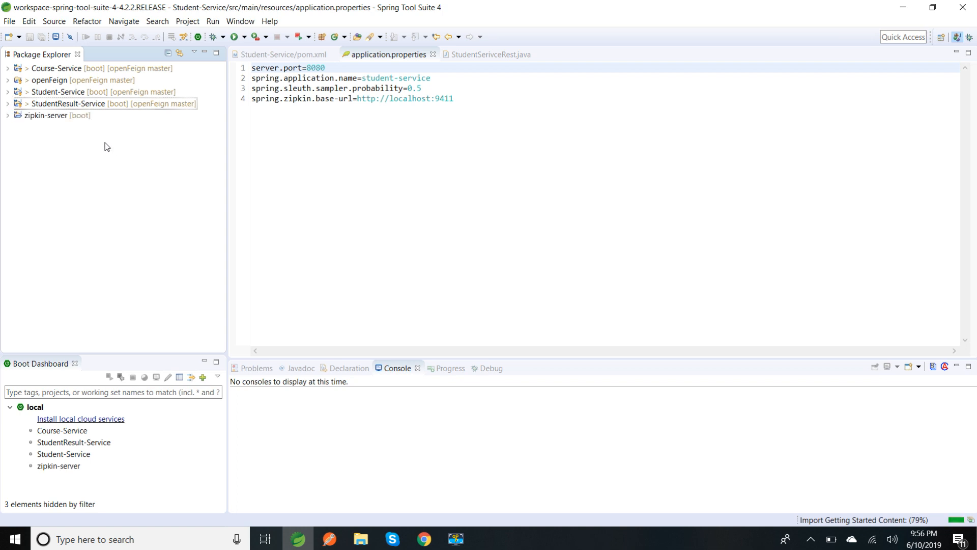
Open zipkin-server's pom.xml and select the spring-boot-starter-test dependency block.
{"action": "left_click", "coordinate": [11, 117]}
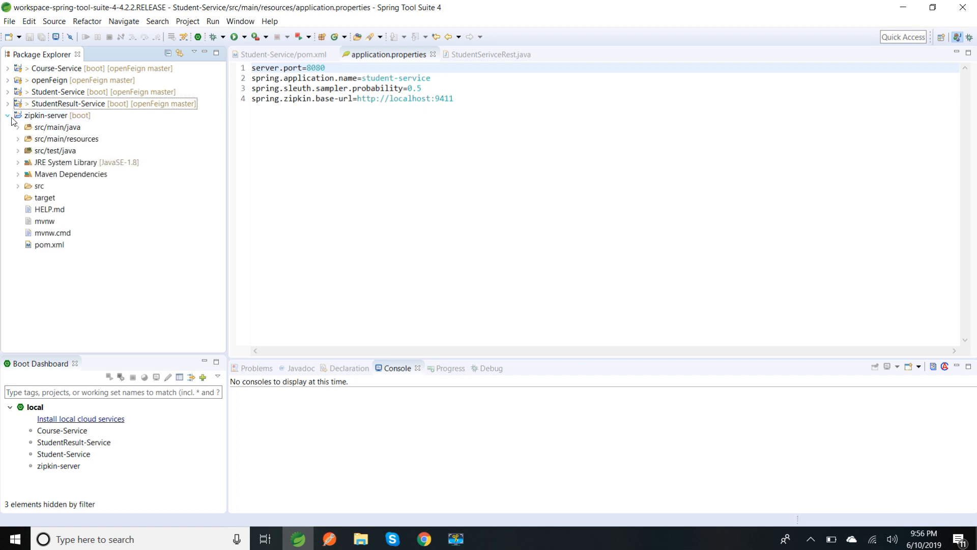
{"action": "double_click", "coordinate": [49, 245]}
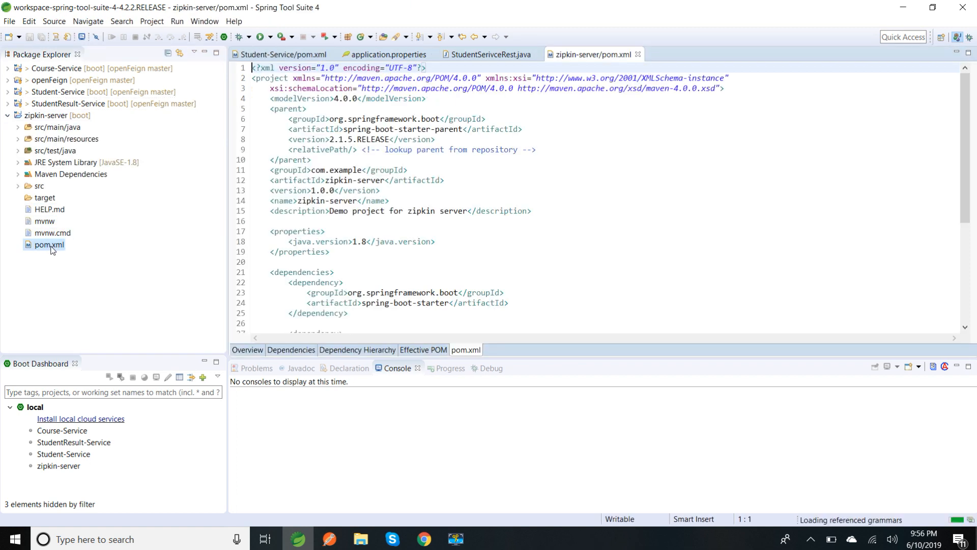
{"action": "left_click_drag", "start_coordinate": [967, 199], "coordinate": [963, 316]}
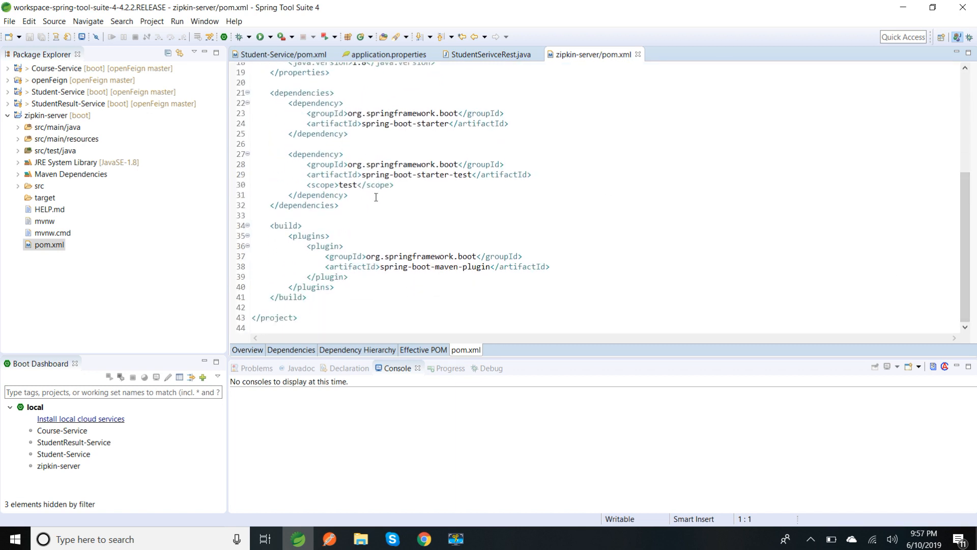
{"action": "left_click", "coordinate": [289, 155]}
{"action": "left_click_drag", "start_coordinate": [289, 155], "coordinate": [349, 197]}
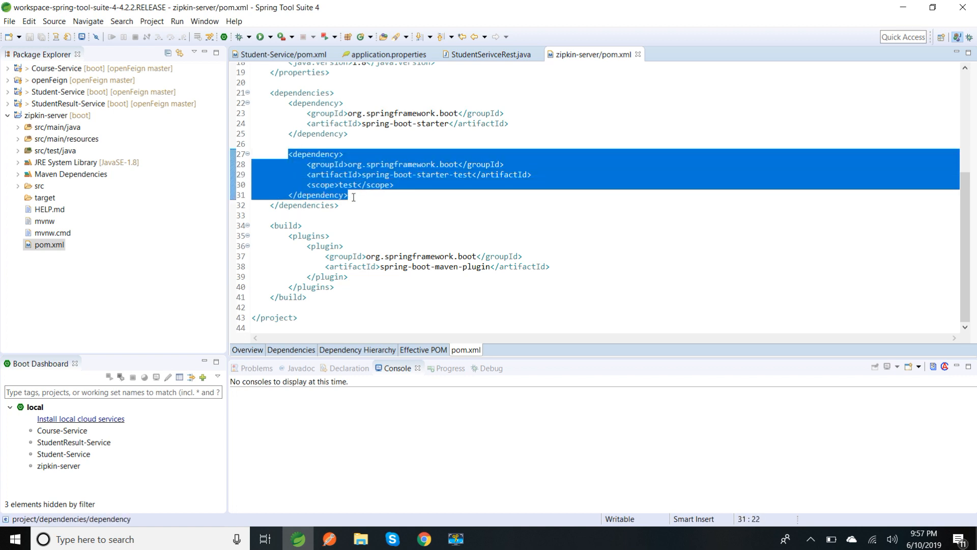
{"action": "left_click", "coordinate": [353, 197]}
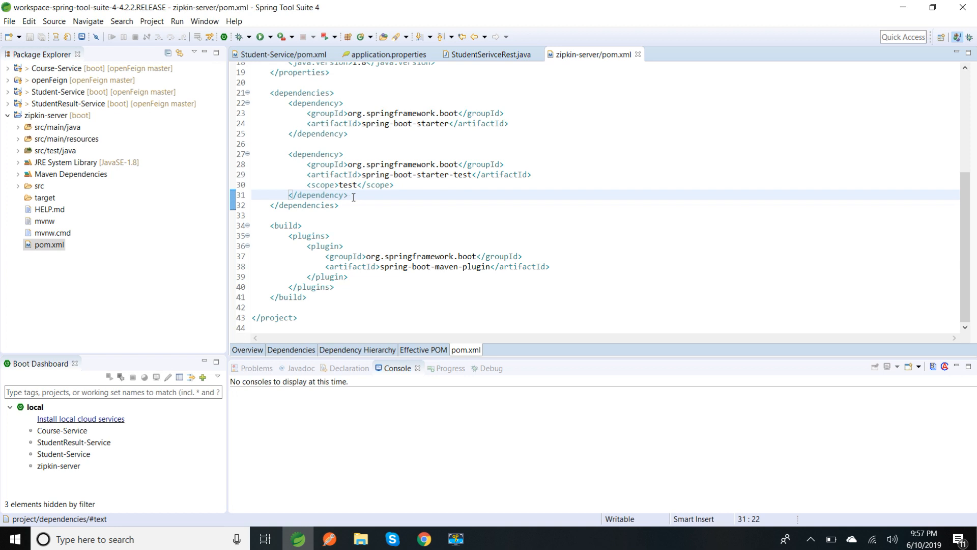
Insert blank lines after the test dependency, undo a stray paste, and reselect the block to copy.
{"action": "key", "text": "Return"}
{"action": "key", "text": "Return"}
{"action": "type", "text": "spring.main.allow-bean-definition-overriding=true"}
{"action": "key", "text": "Return"}
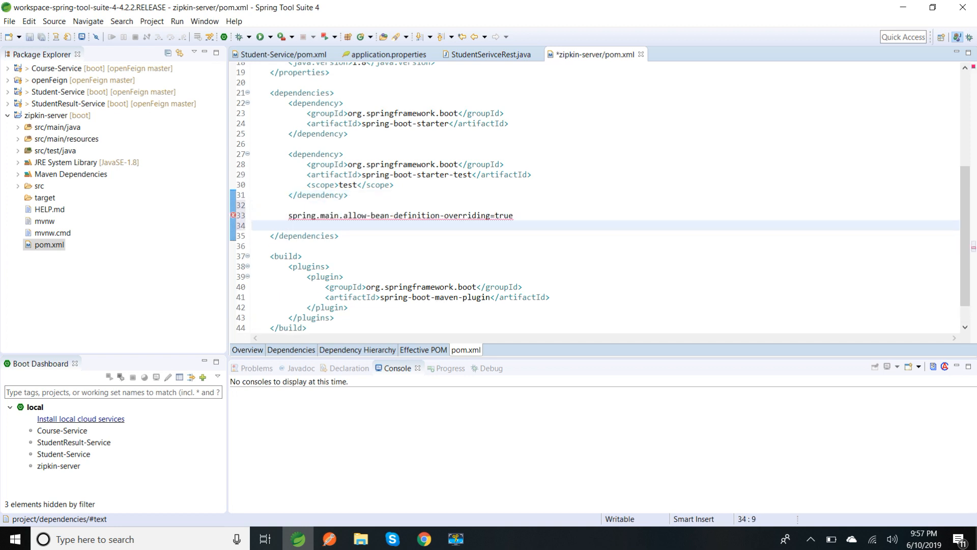
{"action": "key", "text": "ctrl+z"}
{"action": "key", "text": "ctrl+z"}
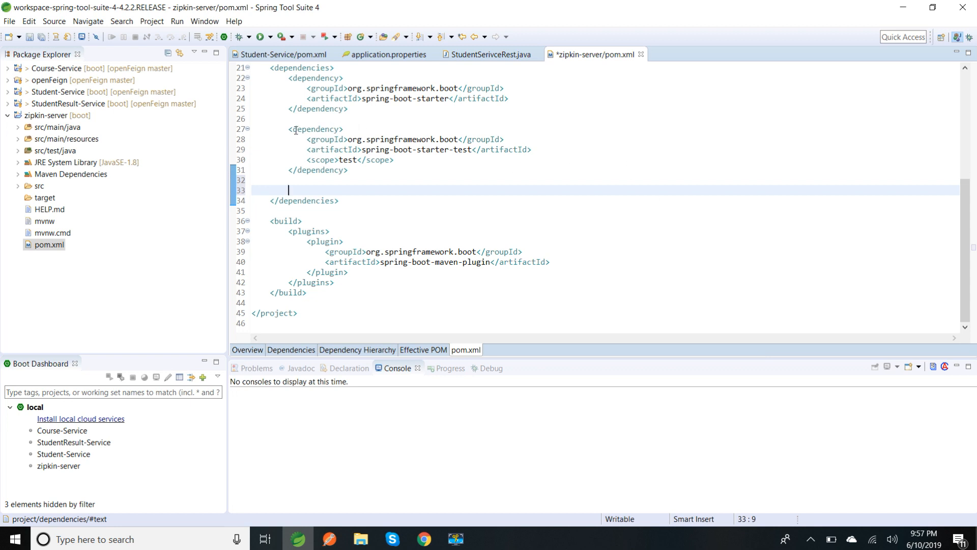
{"action": "left_click_drag", "start_coordinate": [288, 128], "coordinate": [349, 169]}
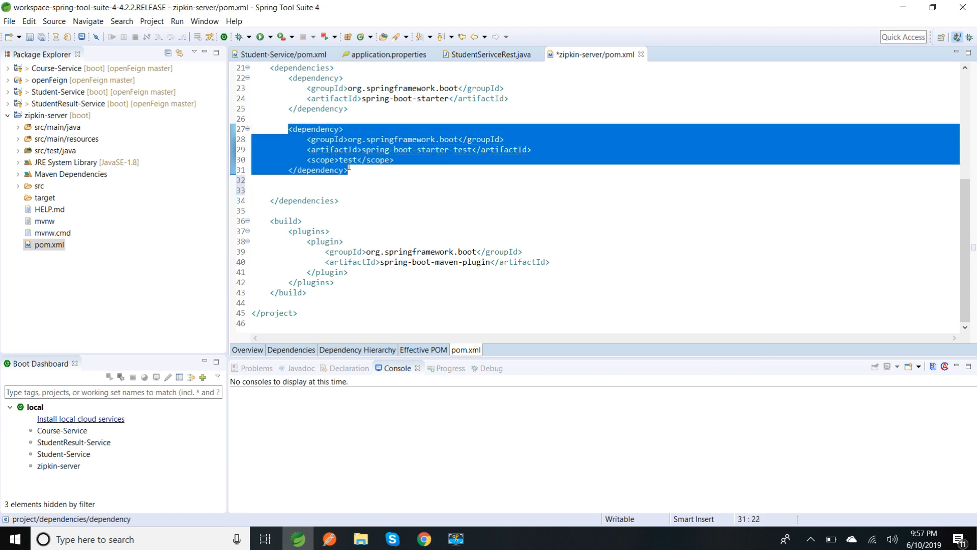
Paste a dependency copy and change it to groupId io.zipkin.java, artifactId zipkin-server.
{"action": "left_click", "coordinate": [307, 185]}
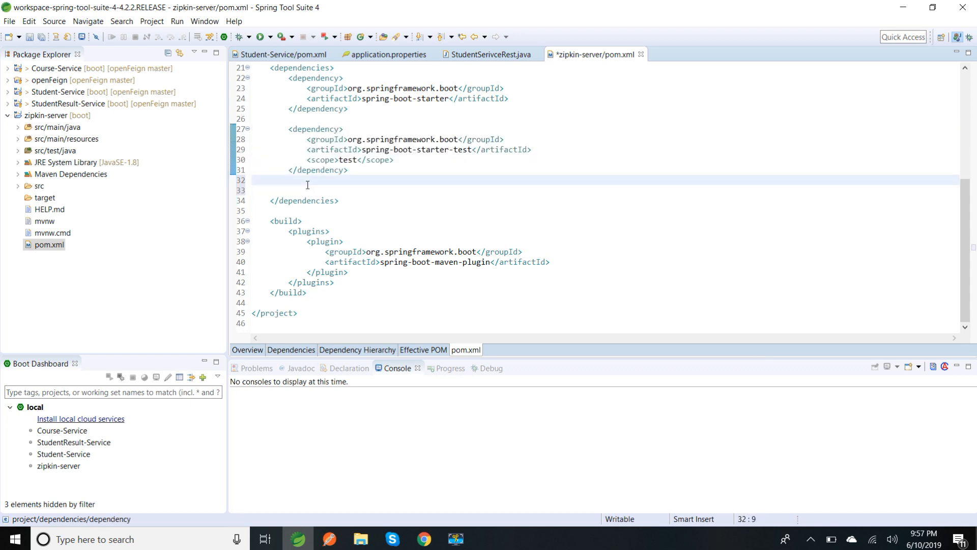
{"action": "key", "text": "Return"}
{"action": "type", "text": "<dependency> \t\t\t<groupId>org.springframework.boot</groupId> \t\t\t<artifactId>spring-boot-starter-test</artifactId> \t\t\t<scope>test</scope> \t\t</dependency>"}
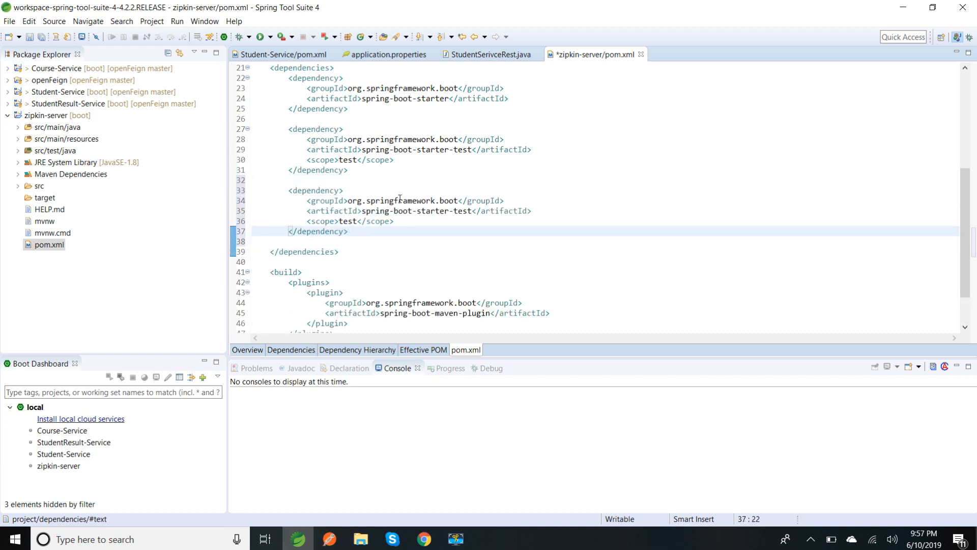
{"action": "left_click", "coordinate": [348, 201]}
{"action": "left_click_drag", "start_coordinate": [348, 200], "coordinate": [458, 200]}
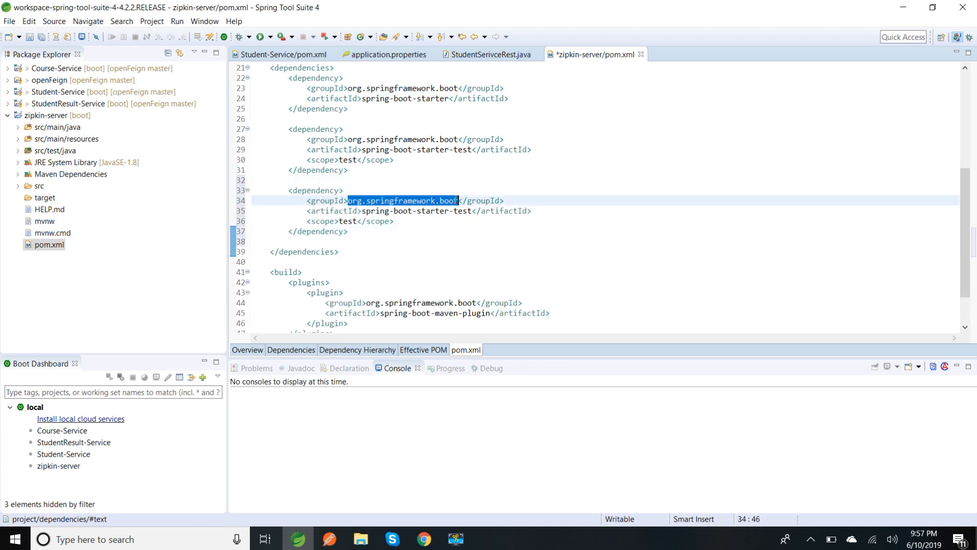
{"action": "type", "text": "io"}
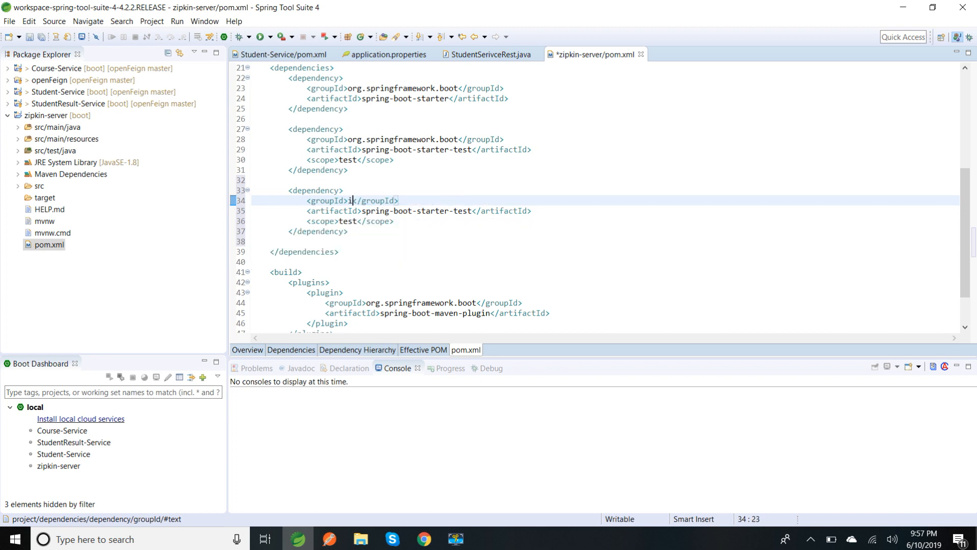
{"action": "type", "text": ".zipkin.java"}
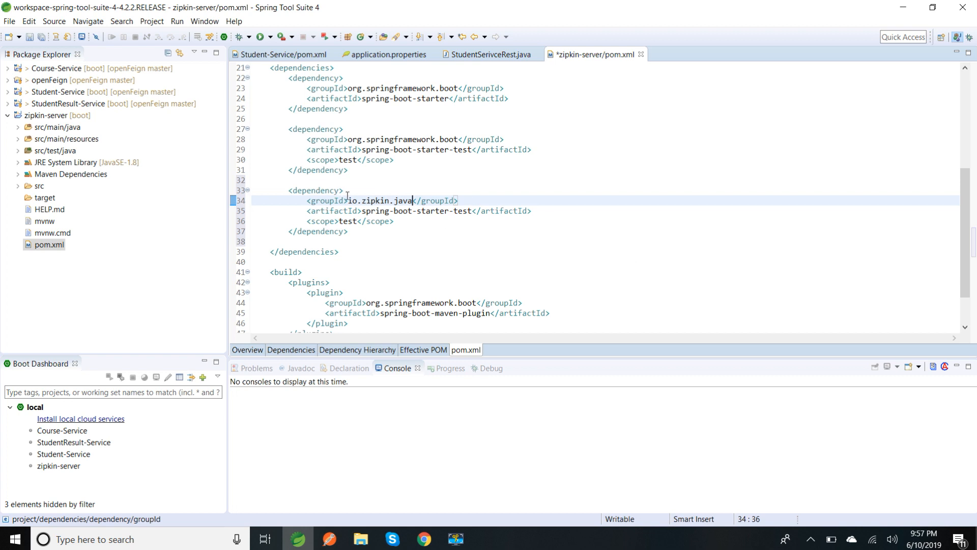
{"action": "left_click", "coordinate": [362, 211]}
{"action": "left_click_drag", "start_coordinate": [363, 210], "coordinate": [474, 210]}
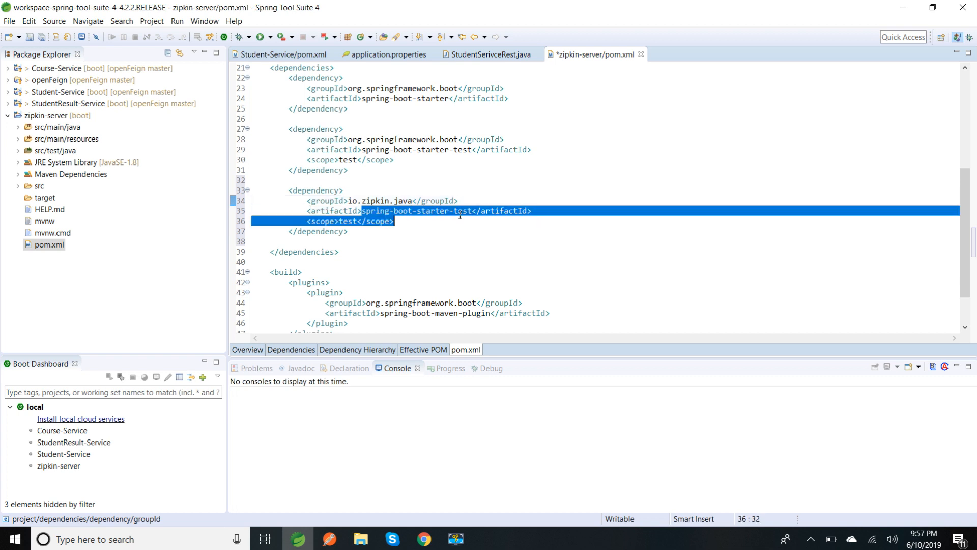
{"action": "type", "text": "z"}
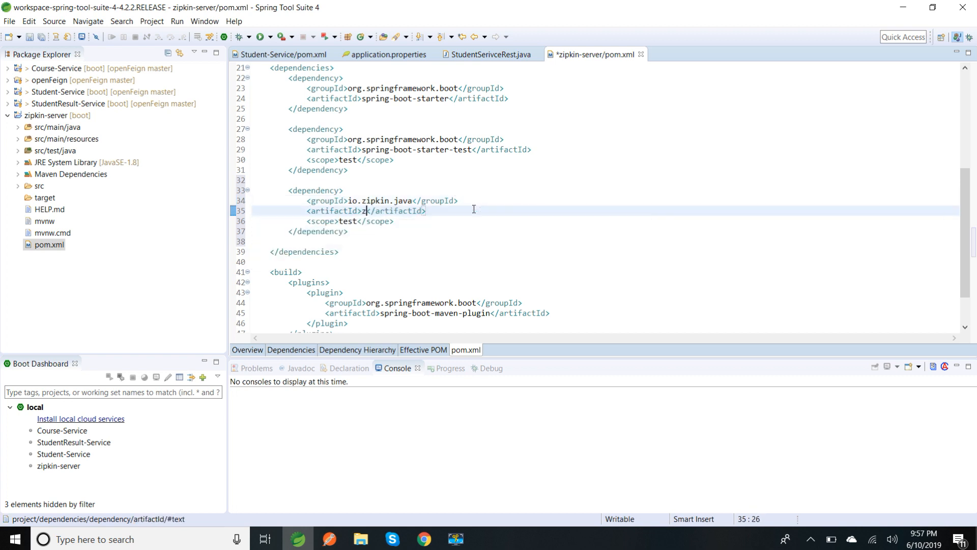
{"action": "type", "text": "ipkin-server"}
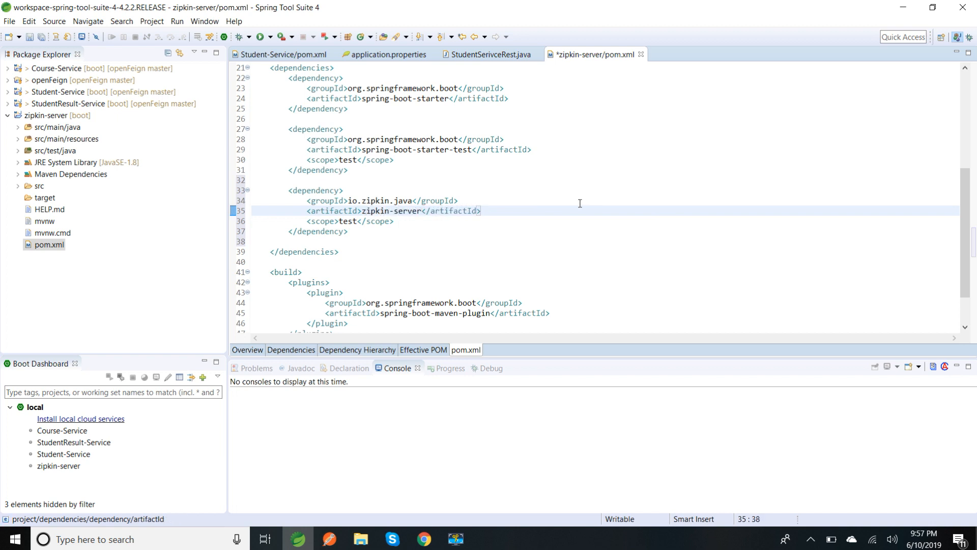
Replace the scope line with a version tag set to 2.11.7.
{"action": "left_click", "coordinate": [495, 210]}
{"action": "left_click_drag", "start_coordinate": [494, 215], "coordinate": [490, 223]}
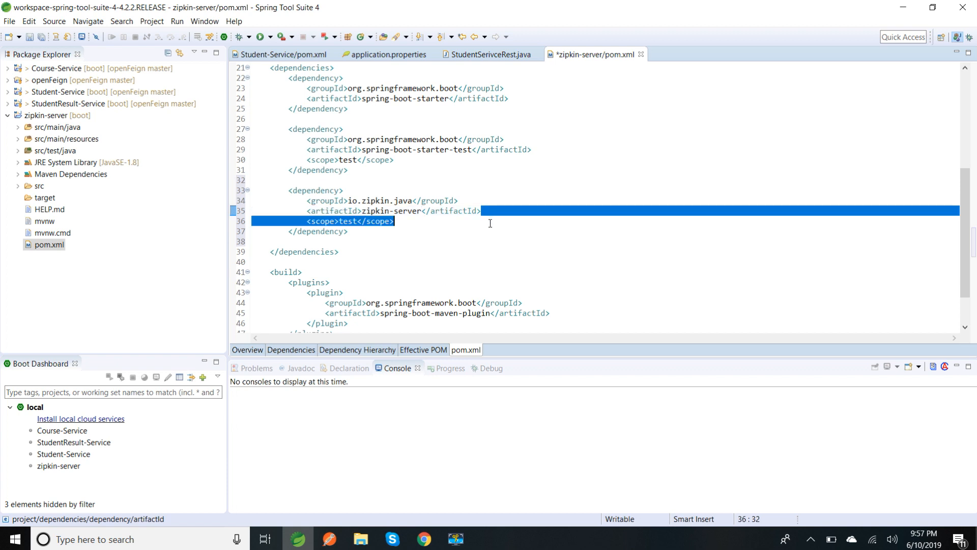
{"action": "key", "text": "BackSpace"}
{"action": "key", "text": "Return"}
{"action": "type", "text": "<ver"}
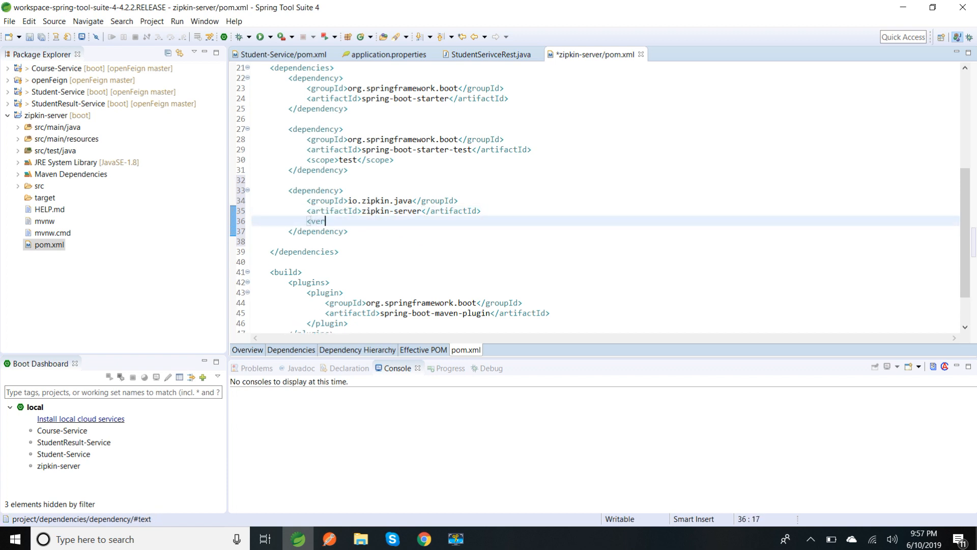
{"action": "key", "text": "ctrl+space"}
{"action": "key", "text": "Return"}
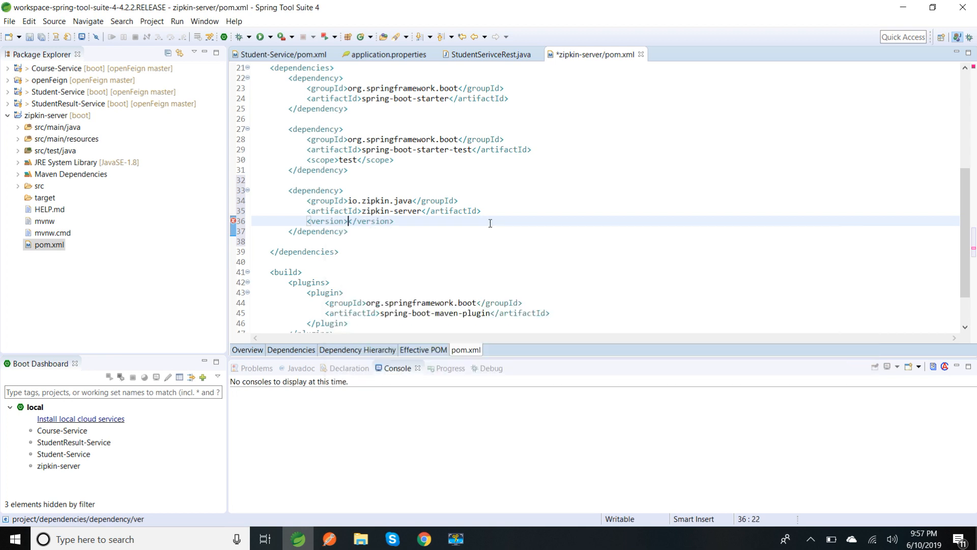
{"action": "type", "text": "2.11.7"}
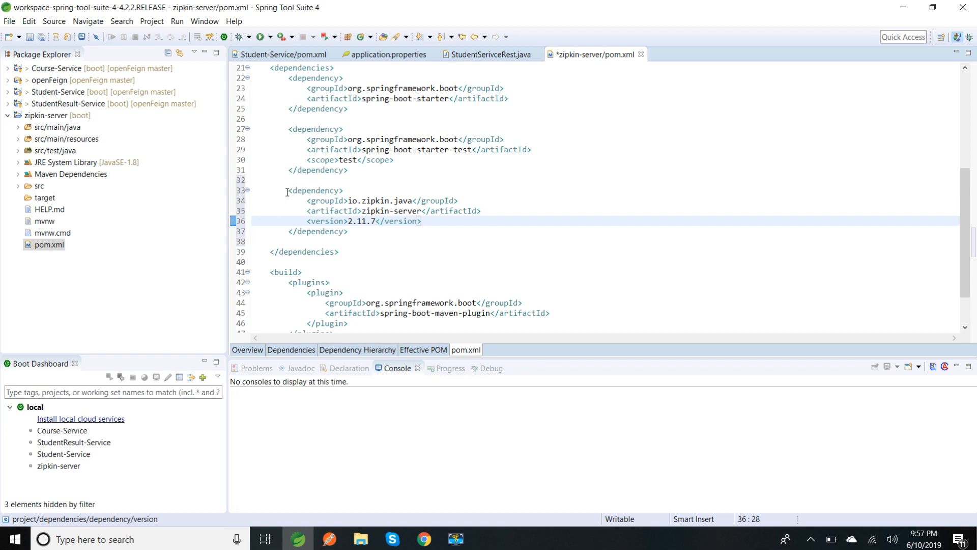
Select the whole zipkin-server dependency block for copying.
{"action": "left_click_drag", "start_coordinate": [288, 189], "coordinate": [353, 231]}
{"action": "key", "text": "ctrl+c"}
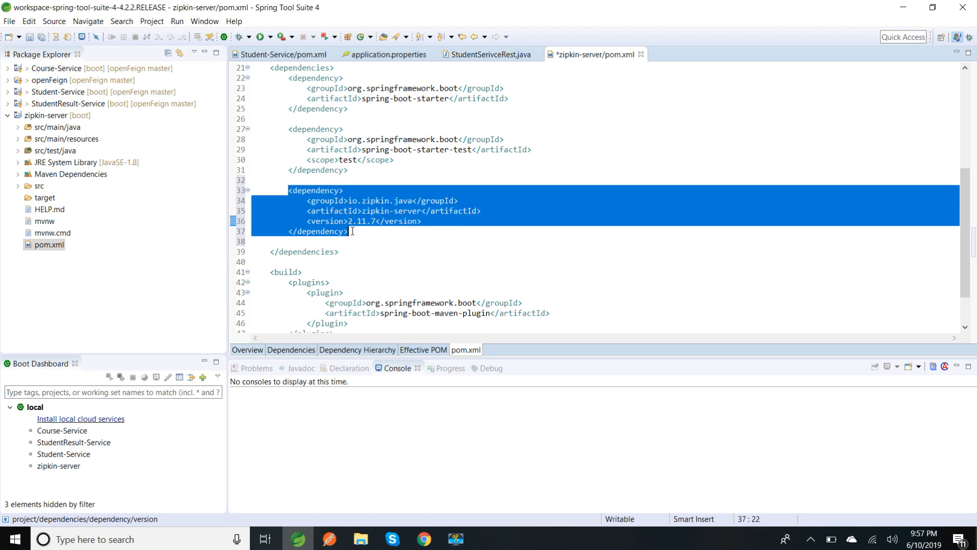
{"action": "left_click", "coordinate": [352, 230]}
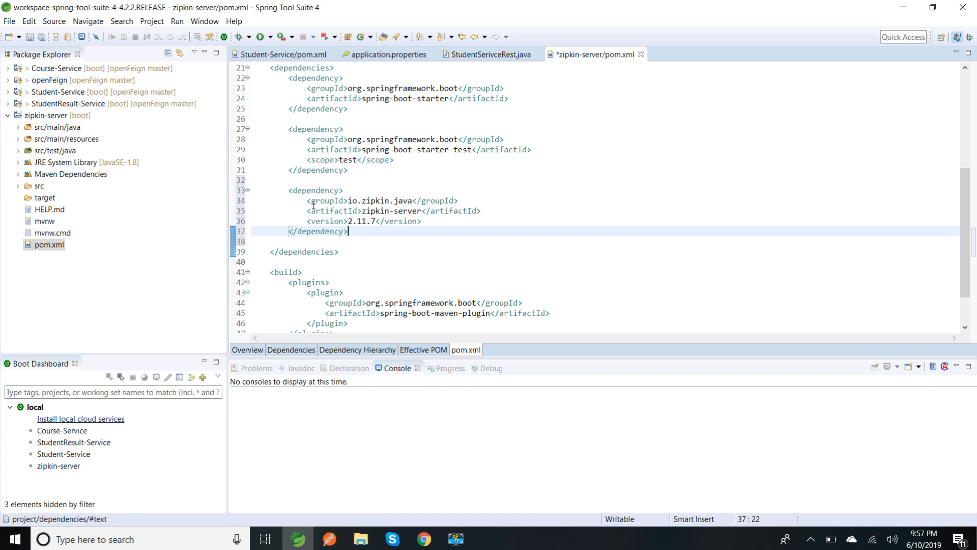
{"action": "left_click_drag", "start_coordinate": [351, 231], "coordinate": [289, 190]}
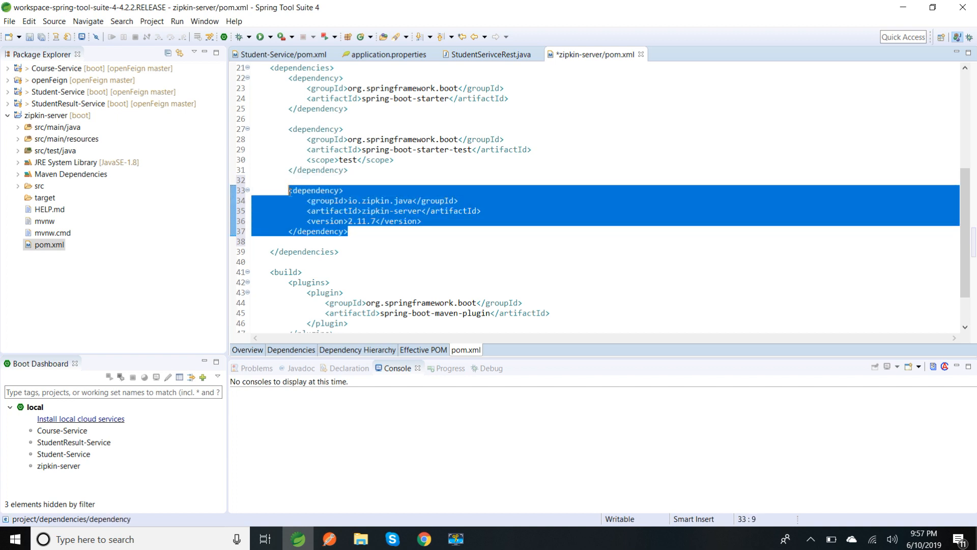
Add a second io.zipkin.java dependency with artifactId zipkin-autoconfigure-ui, save pom.xml, and expand com.example.demo.
{"action": "left_click", "coordinate": [382, 234]}
{"action": "key", "text": "Return"}
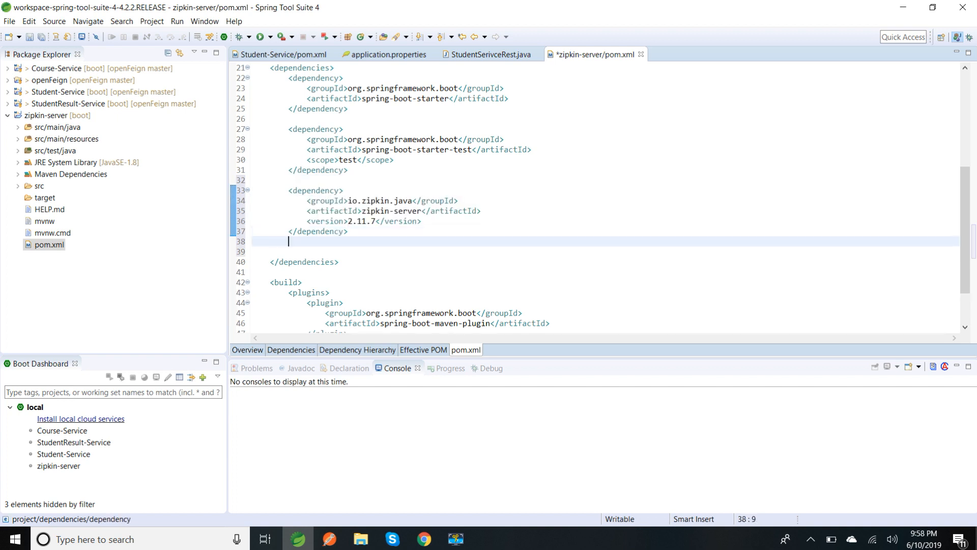
{"action": "key", "text": "Return"}
{"action": "key", "text": "ctrl+v"}
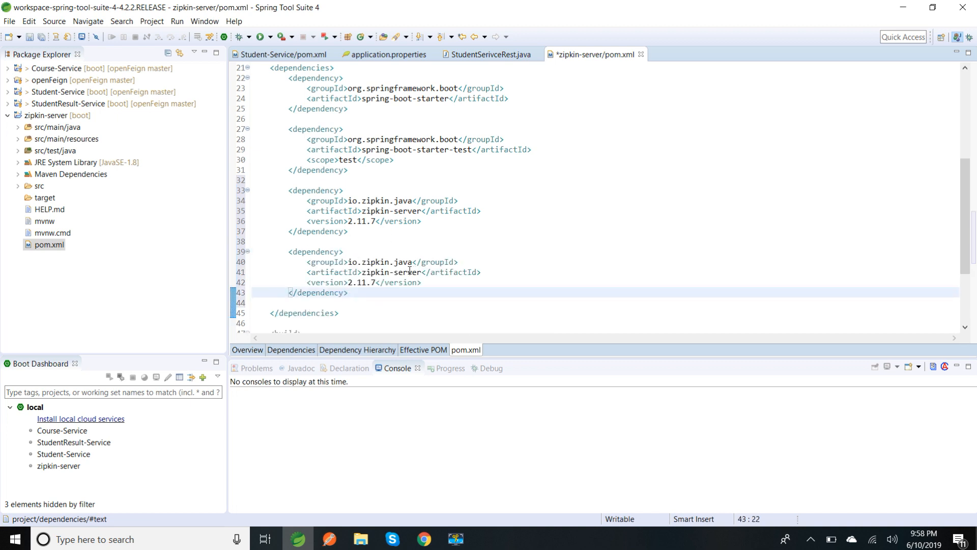
{"action": "double_click", "coordinate": [405, 272]}
{"action": "type", "text": "autoconfigure-ui"}
{"action": "key", "text": "ctrl+s"}
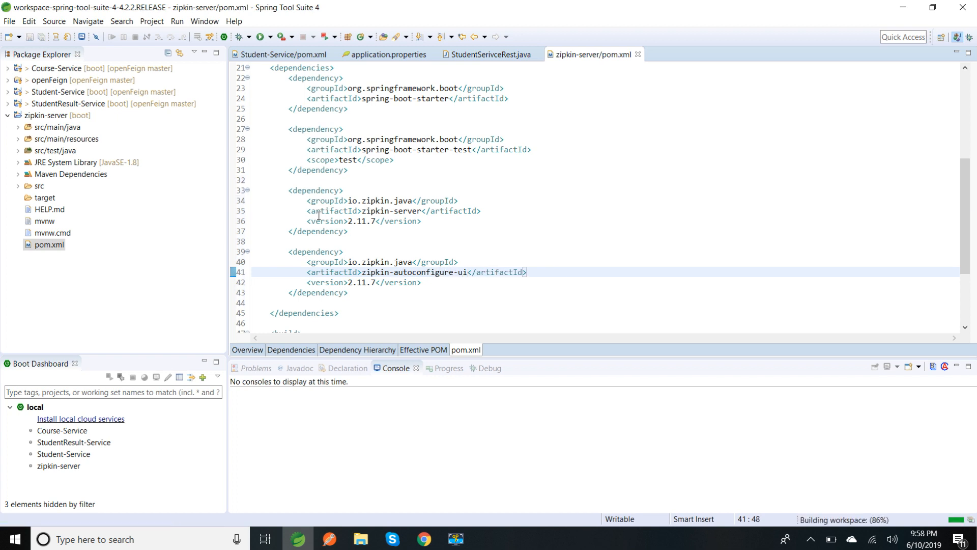
{"action": "left_click", "coordinate": [18, 128]}
{"action": "left_click", "coordinate": [28, 139]}
{"action": "double_click", "coordinate": [90, 152]}
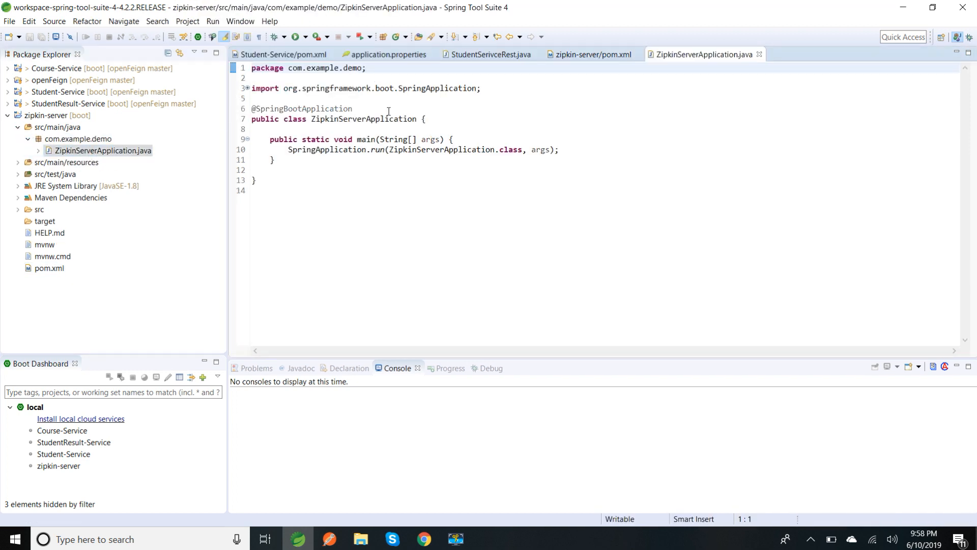
{"action": "left_click", "coordinate": [364, 107]}
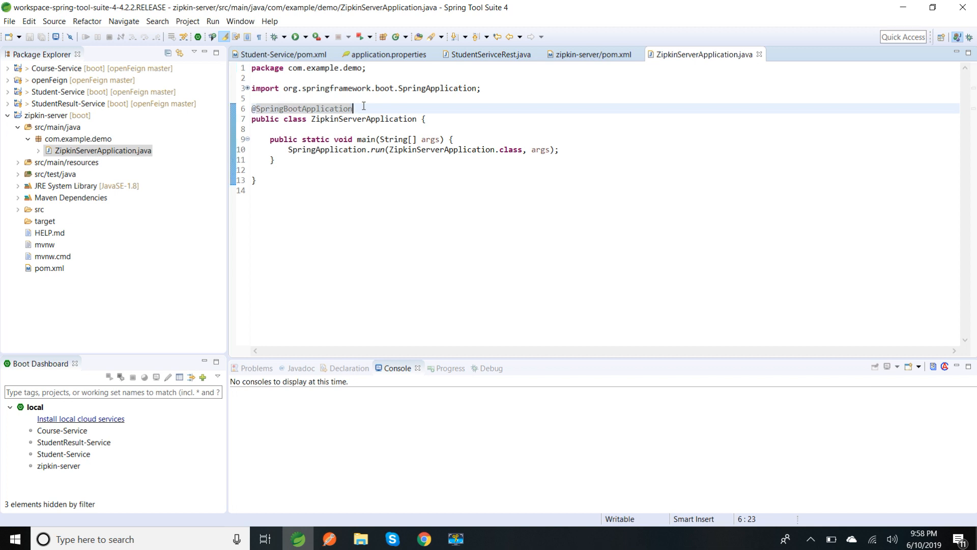
{"action": "key", "text": "Return"}
{"action": "type", "text": "@"}
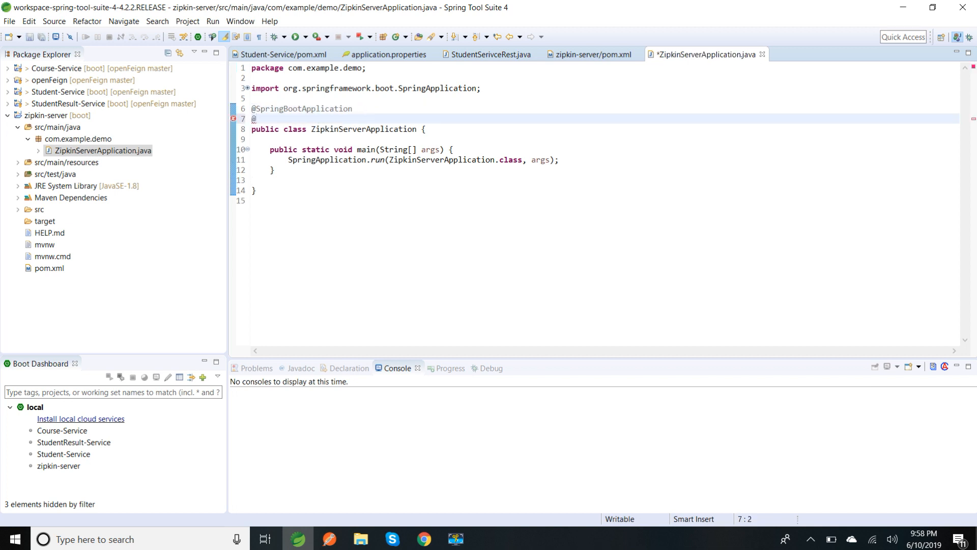
{"action": "type", "text": "Ena"}
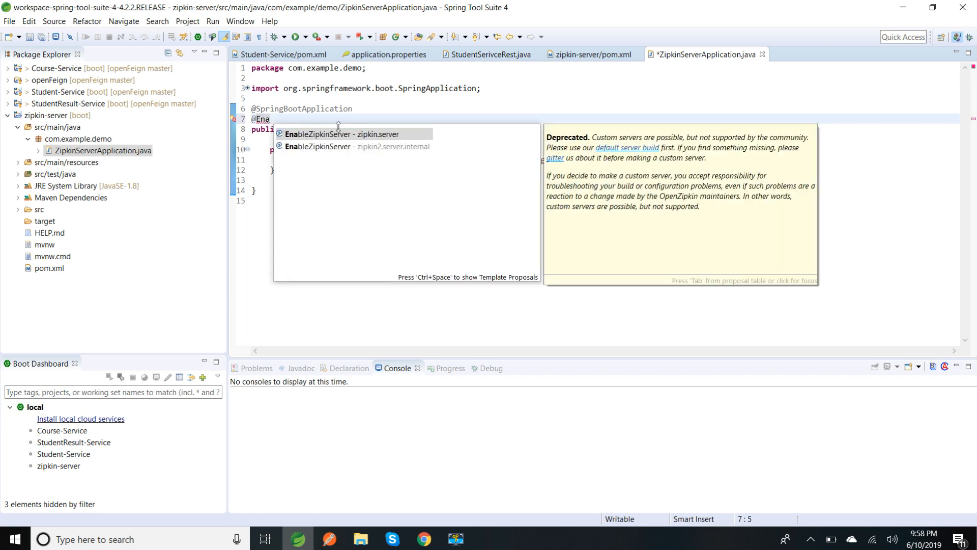
{"action": "key", "text": "Return"}
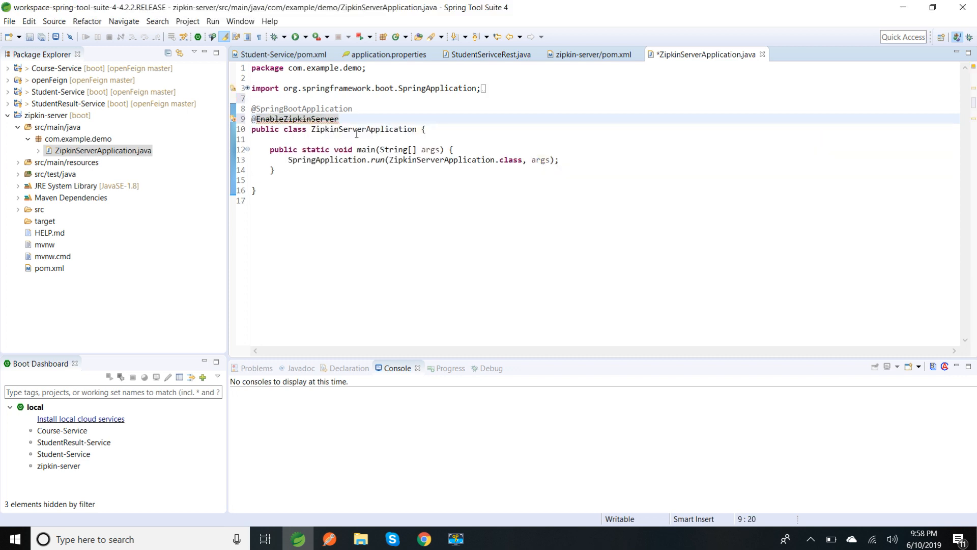
{"action": "key", "text": "ctrl+s"}
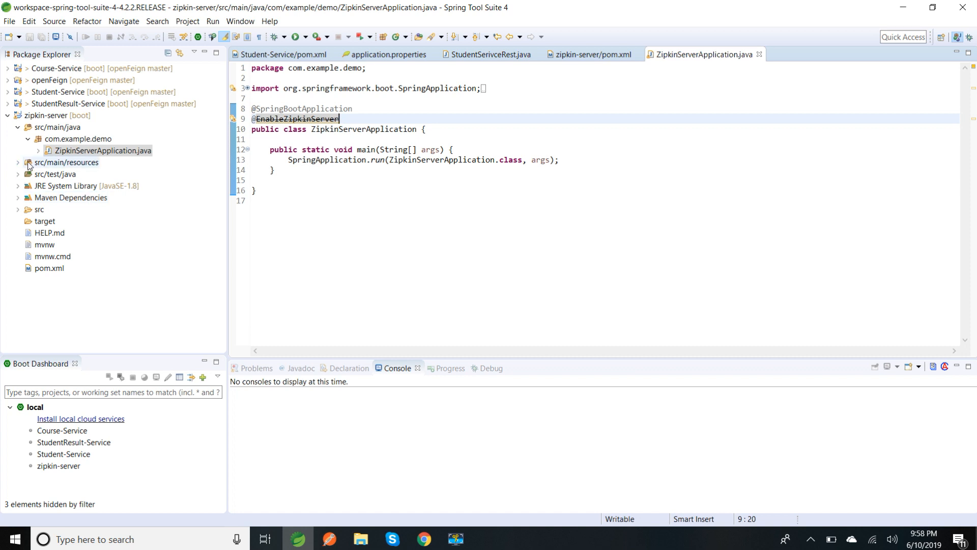
{"action": "left_click", "coordinate": [19, 163]}
Set spring.application.name=zipkin-server and server.port=9411 in application.properties and save.
{"action": "double_click", "coordinate": [79, 174]}
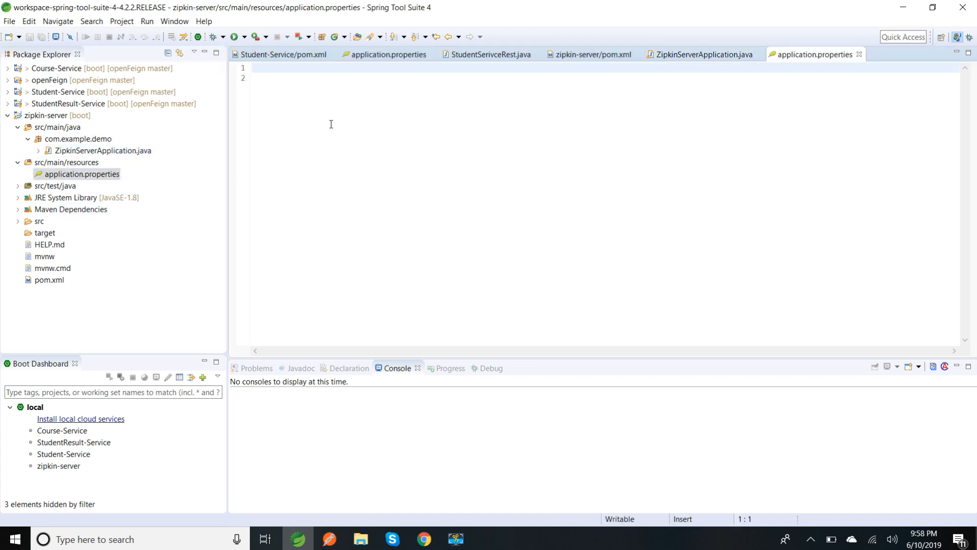
{"action": "type", "text": "s"}
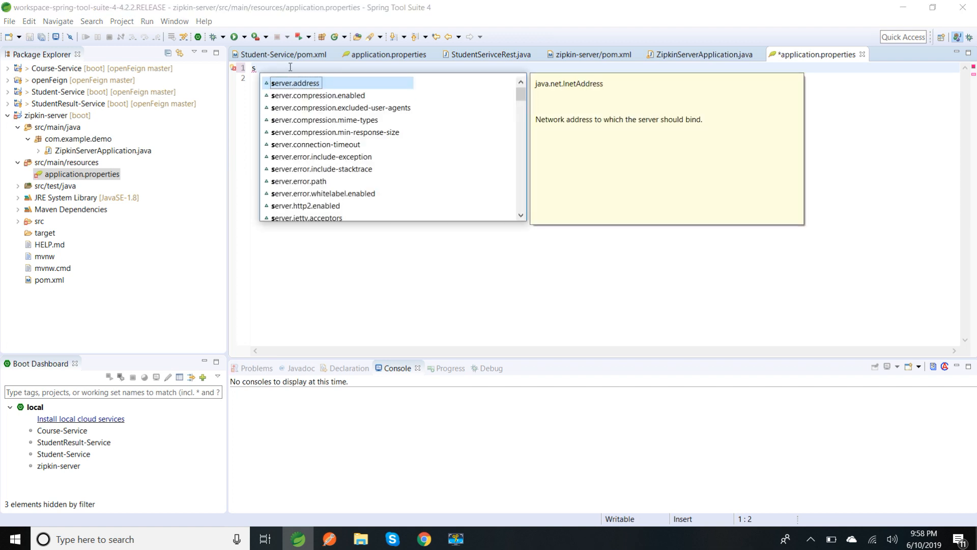
{"action": "left_click", "coordinate": [277, 67]}
{"action": "type", "text": "pring"}
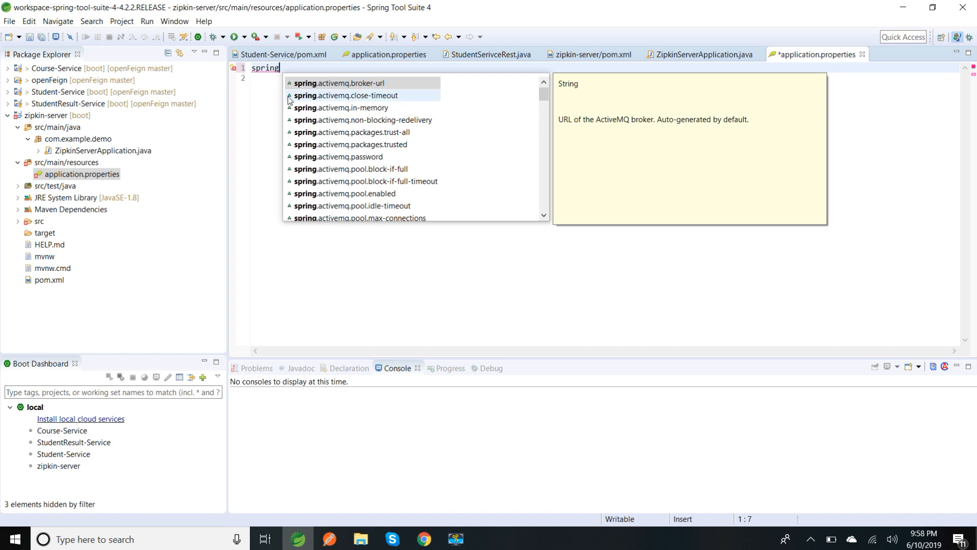
{"action": "type", "text": ".a"}
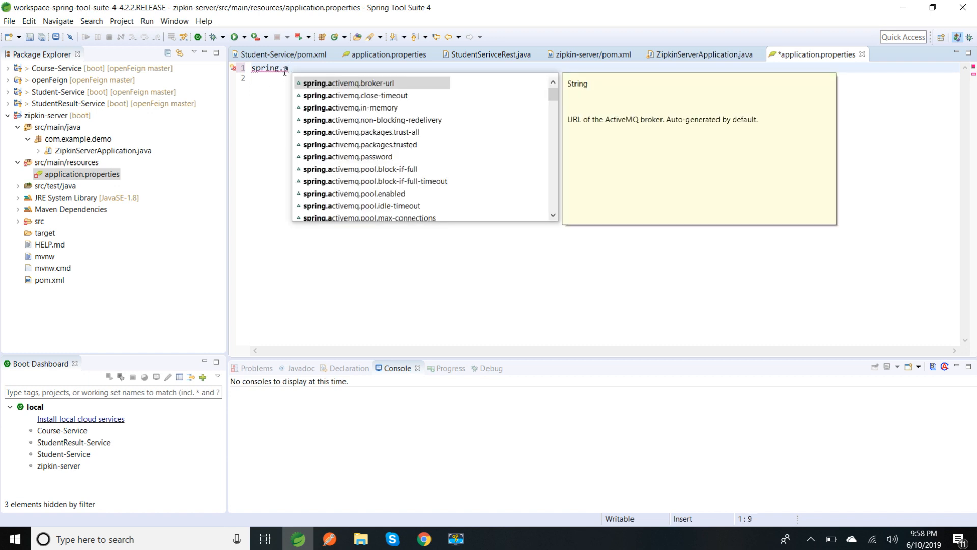
{"action": "type", "text": "pp"}
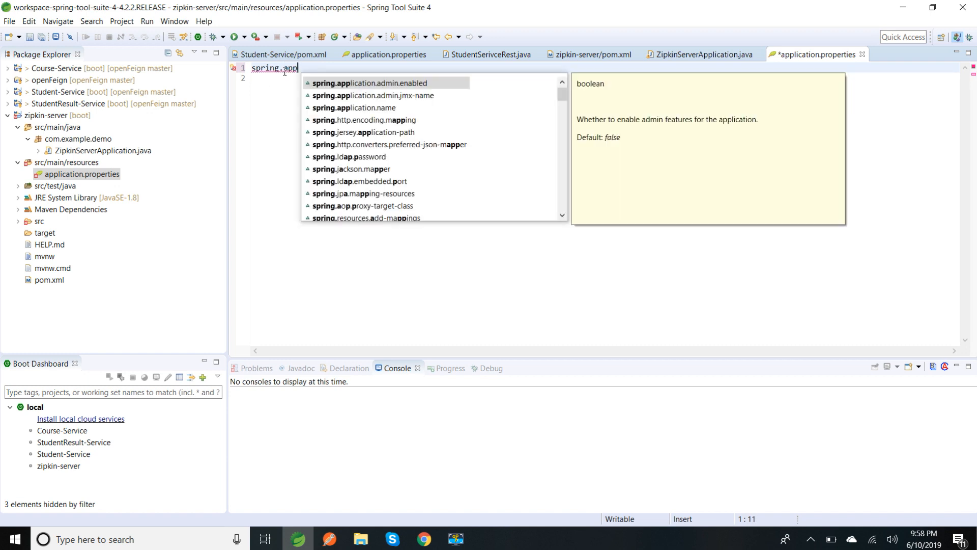
{"action": "double_click", "coordinate": [384, 109]}
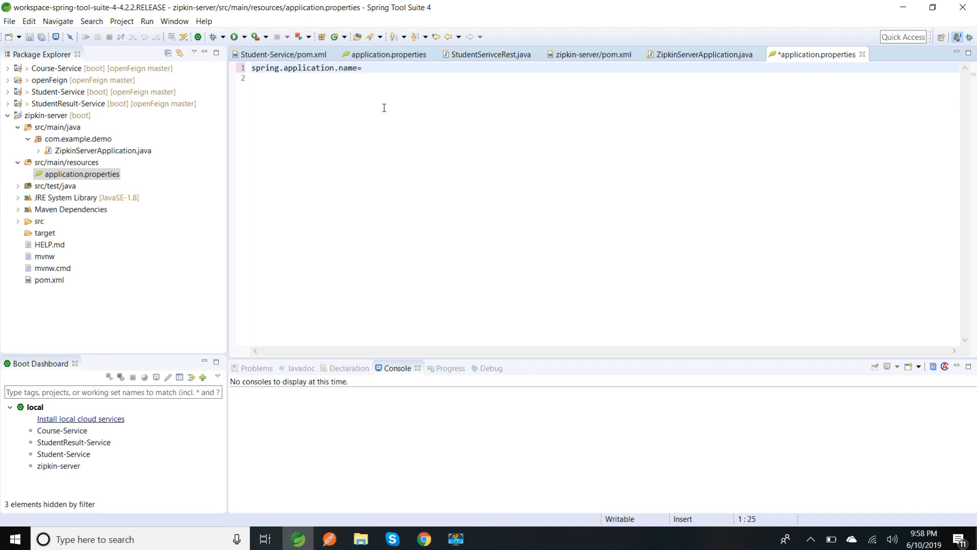
{"action": "type", "text": "zipkin"}
{"action": "type", "text": "-server"}
{"action": "key", "text": "Return"}
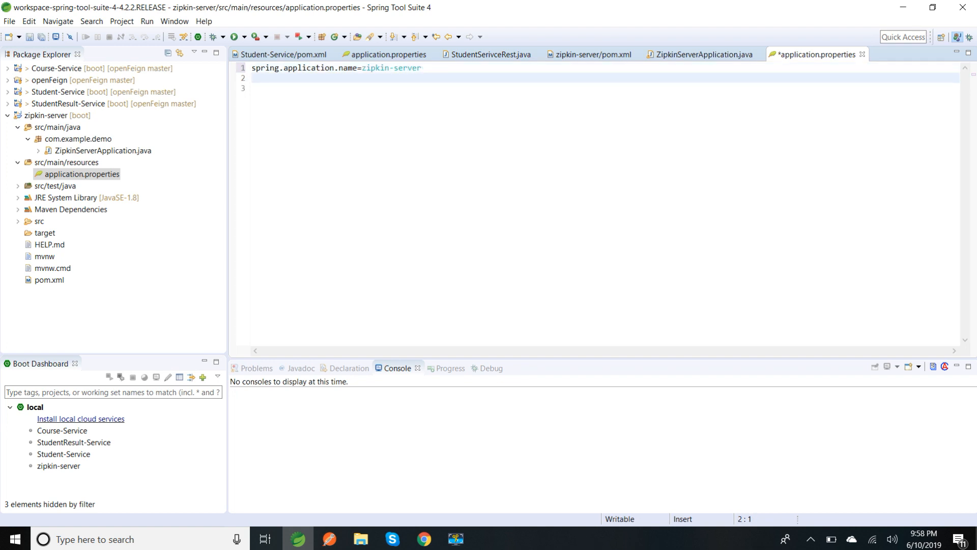
{"action": "type", "text": "s"}
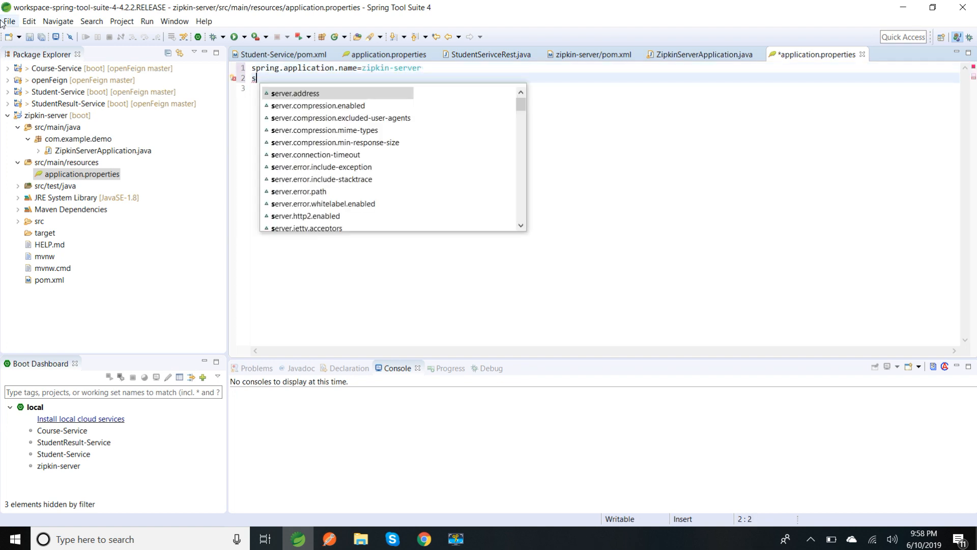
{"action": "type", "text": "erver"}
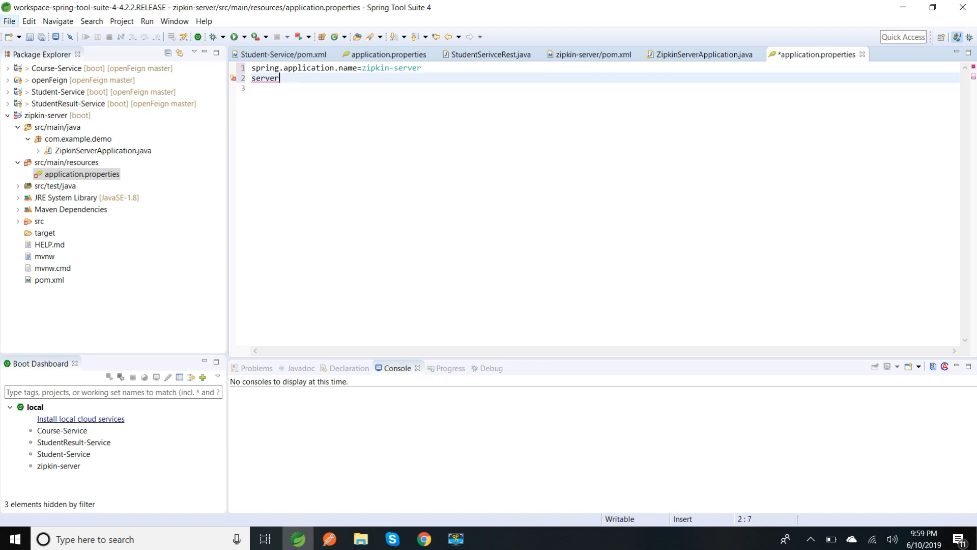
{"action": "type", "text": ".port=94"}
{"action": "type", "text": "11"}
{"action": "key", "text": "ctrl+s"}
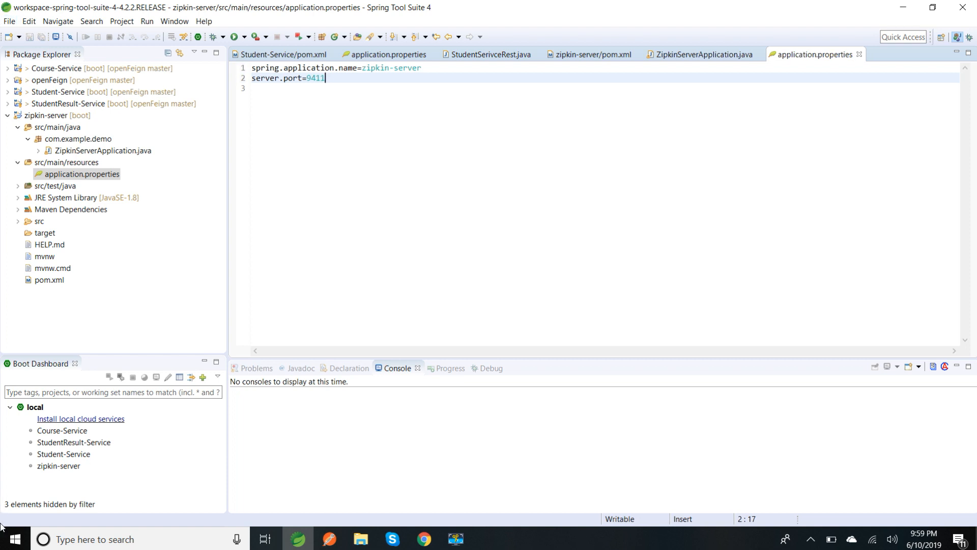
Start zipkin-server from the Boot Dashboard and copy the suggested bean-overriding setting from its log.
{"action": "left_click", "coordinate": [64, 470]}
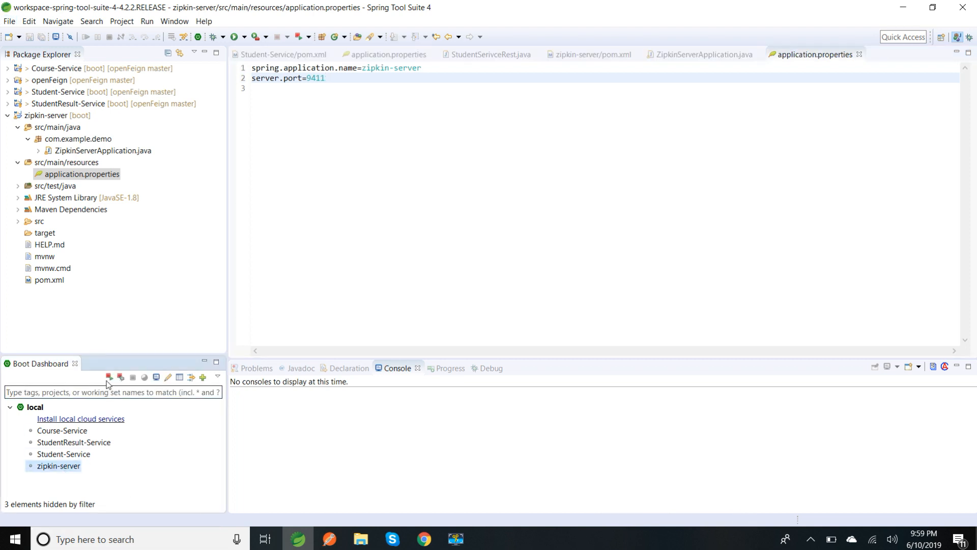
{"action": "left_click", "coordinate": [109, 376]}
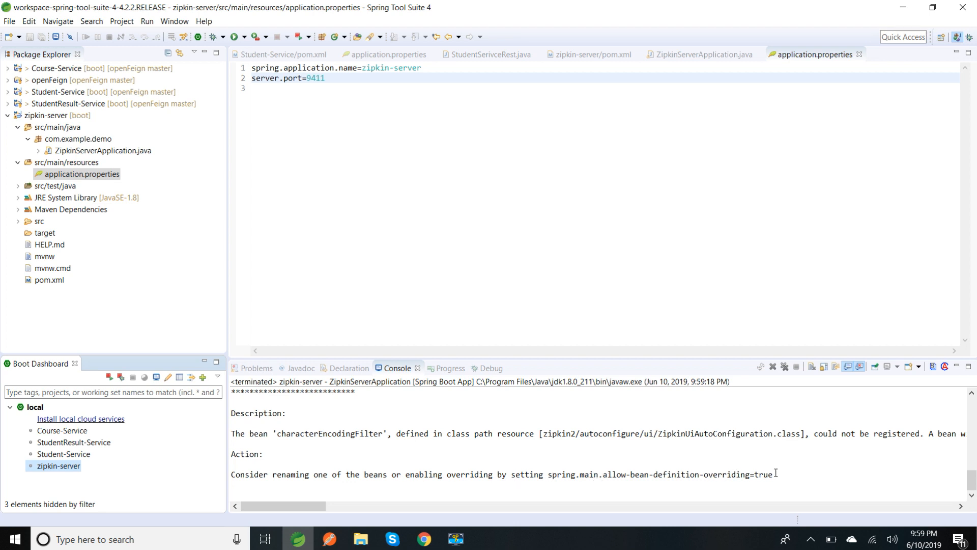
{"action": "left_click_drag", "start_coordinate": [774, 473], "coordinate": [547, 474]}
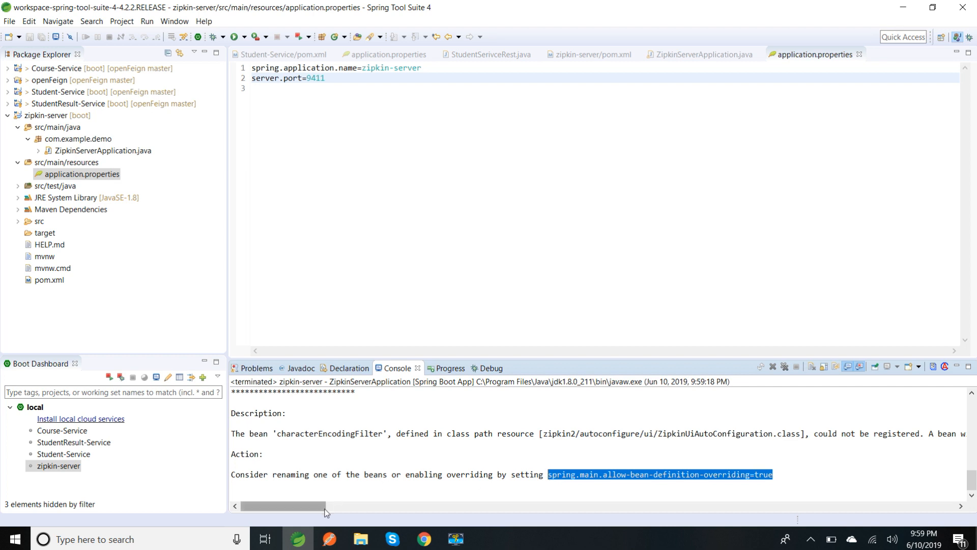
{"action": "mouse_move", "coordinate": [341, 510]}
{"action": "left_mouse_down"}
{"action": "mouse_move", "coordinate": [424, 505]}
{"action": "mouse_move", "coordinate": [367, 474]}
{"action": "left_mouse_up"}
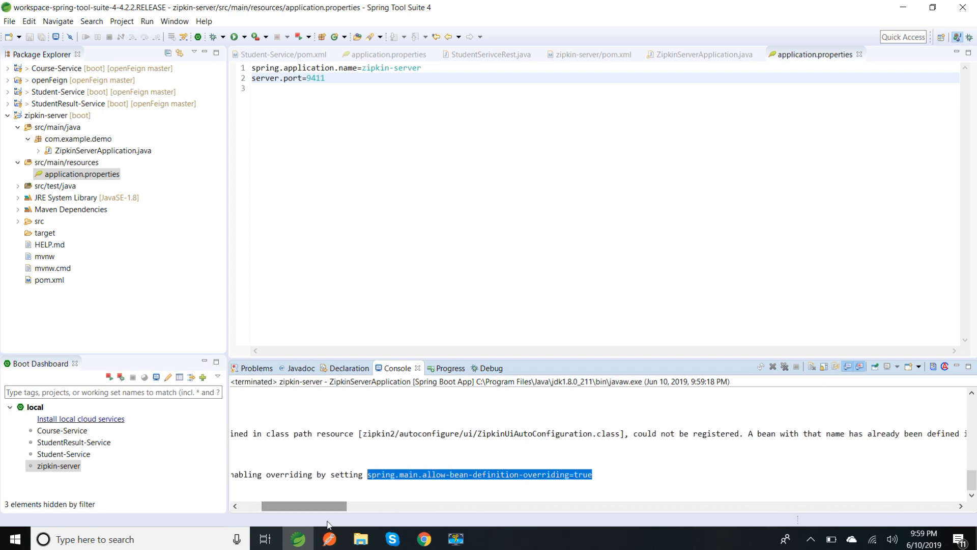
Add spring.main.allow-bean-definition-overriding=true on its own line, save, and restart zipkin-server.
{"action": "left_click", "coordinate": [350, 79]}
{"action": "key", "text": "Return"}
{"action": "left_click", "coordinate": [351, 79]}
{"action": "type", "text": "spring.main.allow-bean-definition-overriding=true"}
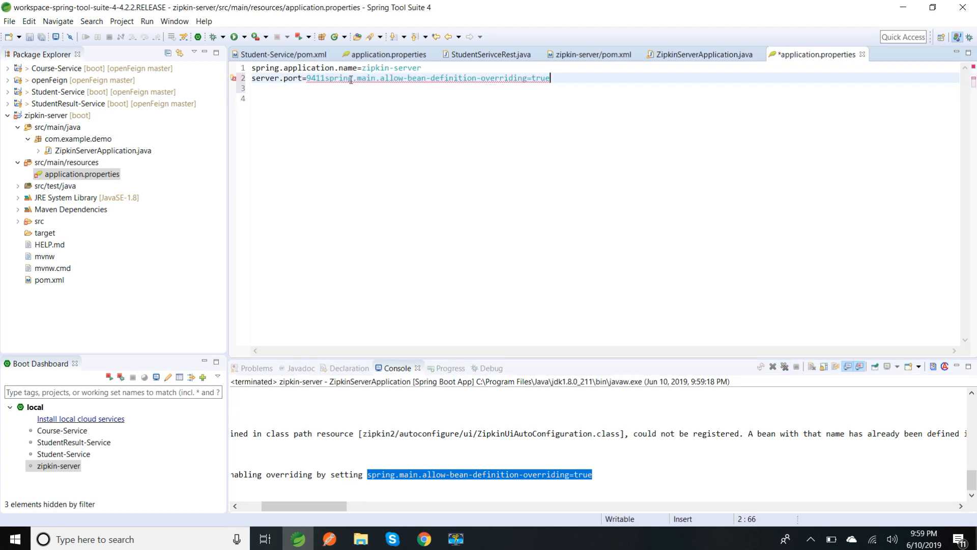
{"action": "key", "text": "ctrl+s"}
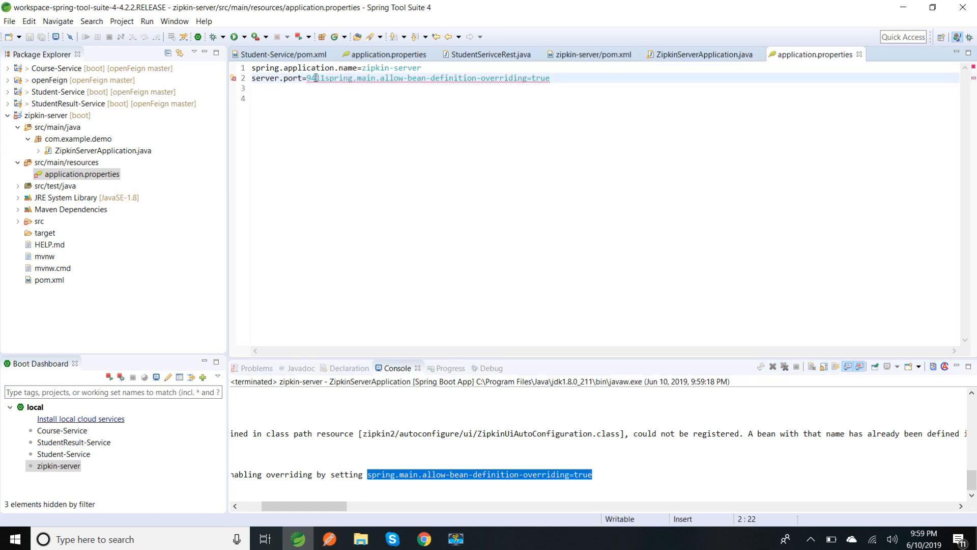
{"action": "left_click", "coordinate": [325, 79]}
{"action": "key", "text": "Return"}
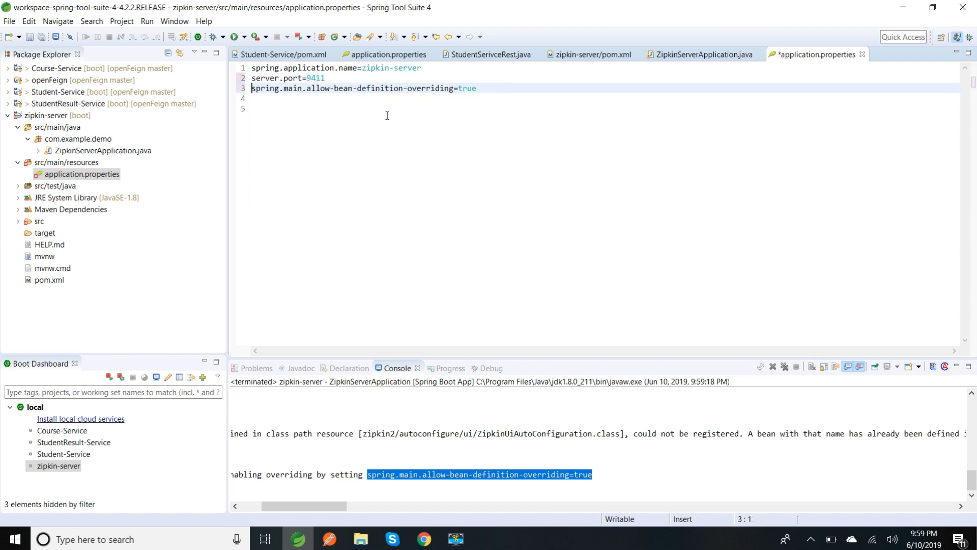
{"action": "key", "text": "ctrl+s"}
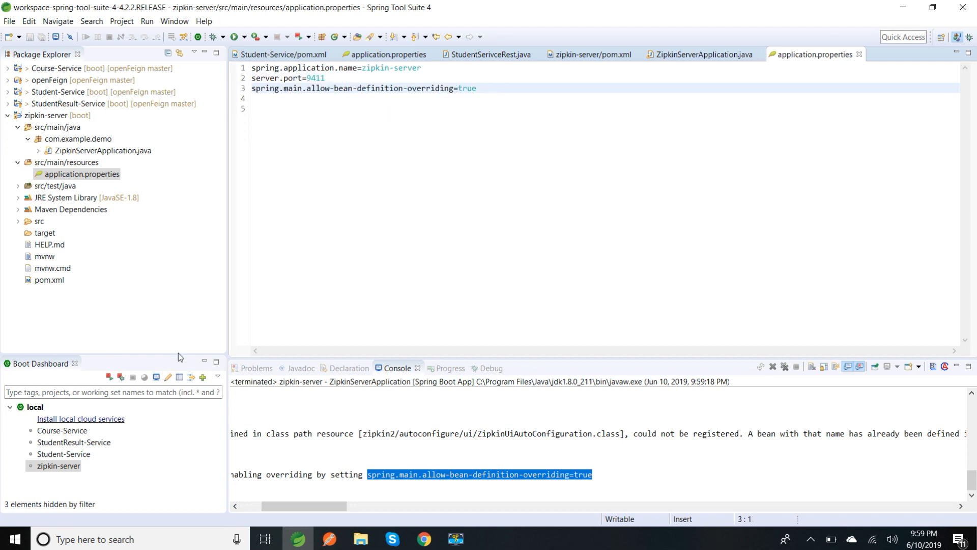
{"action": "left_click", "coordinate": [111, 375]}
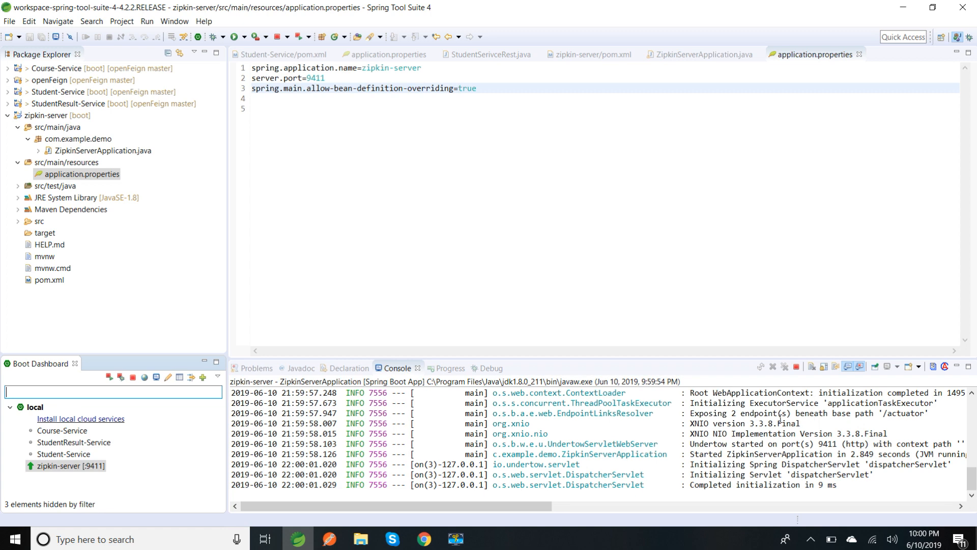
Confirm port 9411 in the console and reload localhost:9411/zipkin in the browser.
{"action": "double_click", "coordinate": [834, 444]}
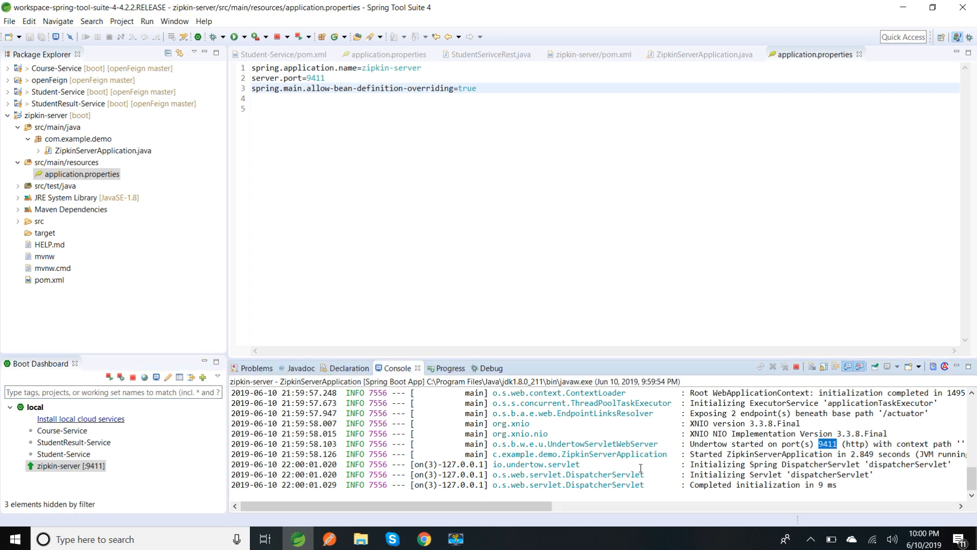
{"action": "left_click", "coordinate": [424, 539]}
{"action": "left_click", "coordinate": [186, 39]}
{"action": "key", "text": "Return"}
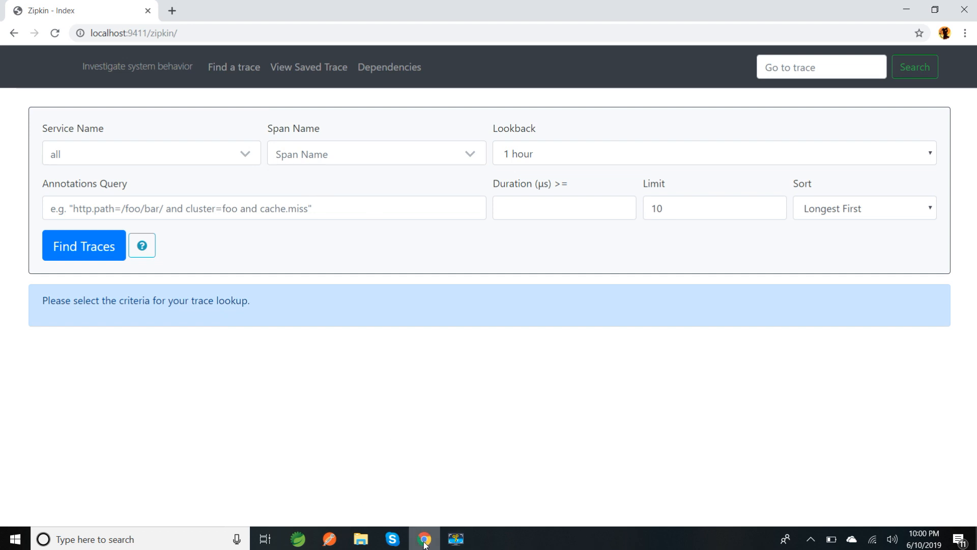
{"action": "left_click", "coordinate": [299, 539]}
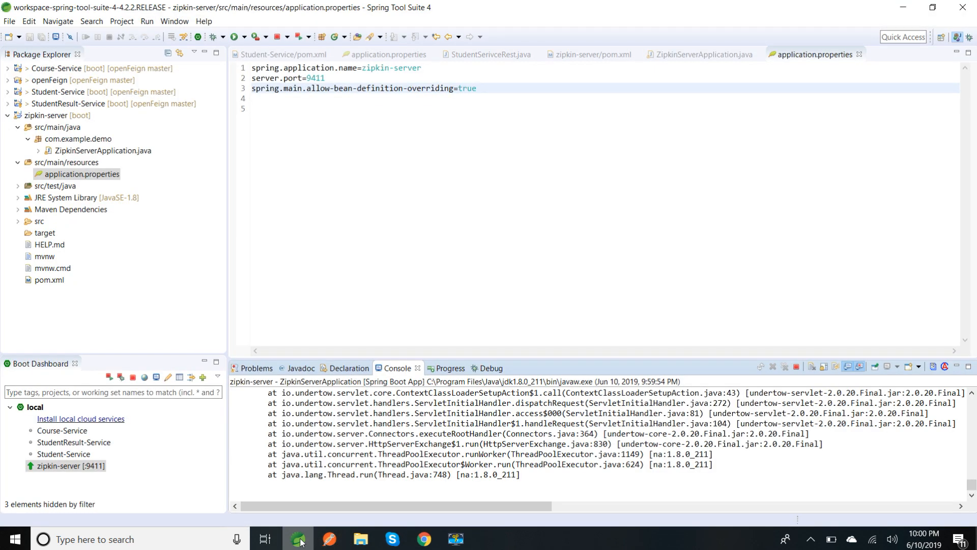
{"action": "left_click_drag", "start_coordinate": [971, 487], "coordinate": [970, 453]}
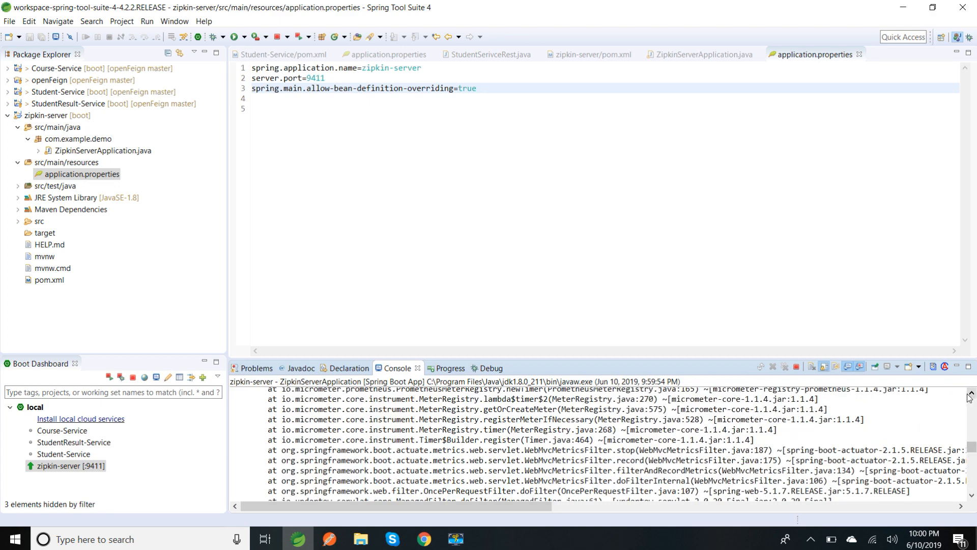
{"action": "scroll", "coordinate": [731, 432], "scroll_direction": "up", "scroll_amount": 2}
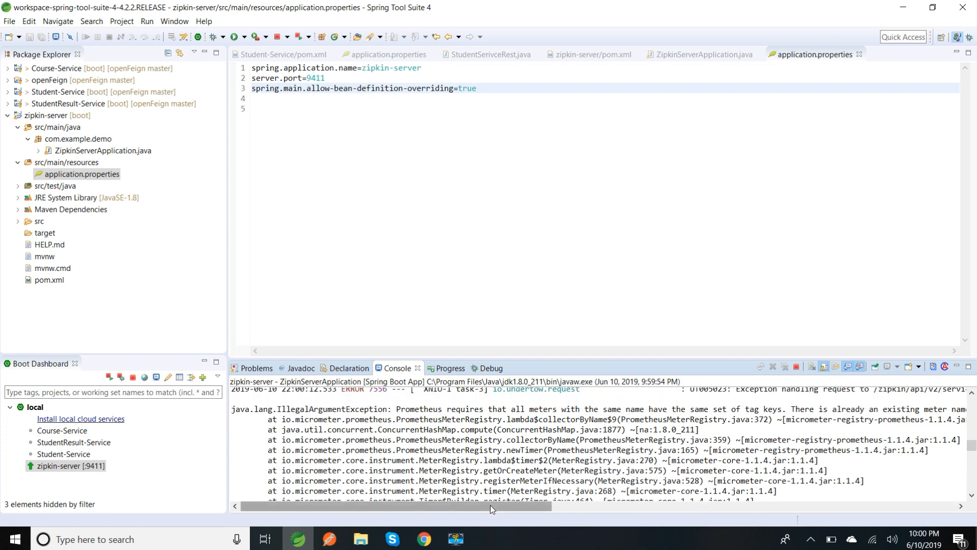
{"action": "left_click_drag", "start_coordinate": [490, 504], "coordinate": [572, 505]}
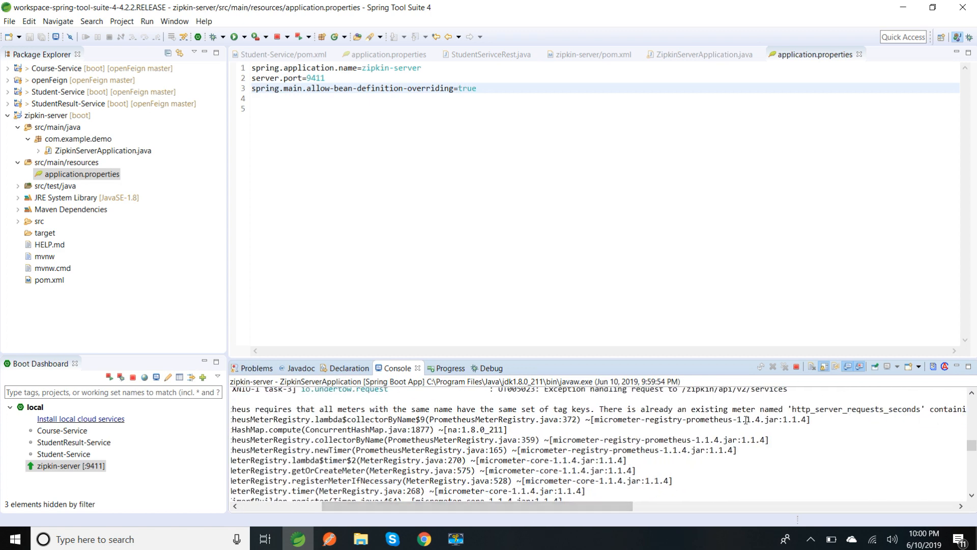
{"action": "double_click", "coordinate": [868, 413]}
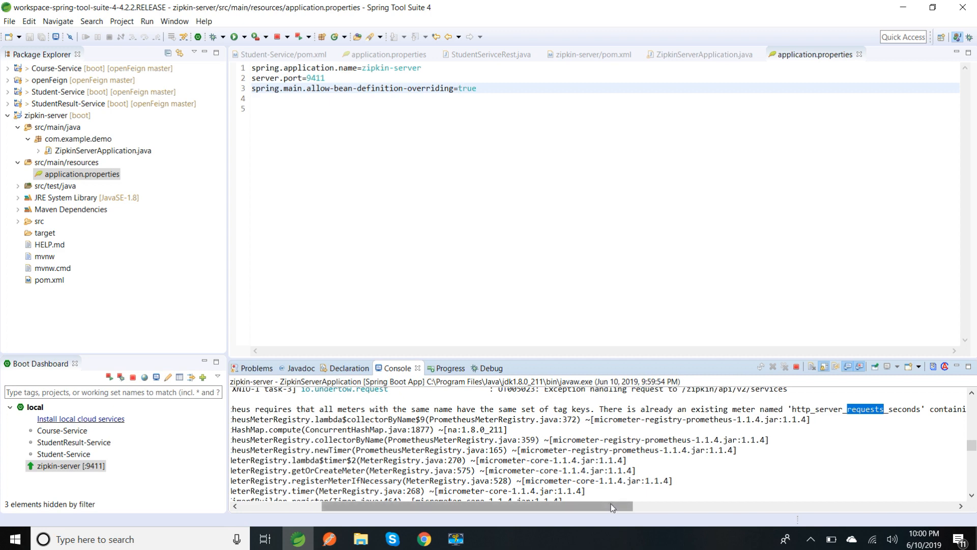
{"action": "mouse_move", "coordinate": [610, 505]}
{"action": "left_mouse_down"}
{"action": "mouse_move", "coordinate": [710, 504]}
{"action": "mouse_move", "coordinate": [474, 508]}
{"action": "left_mouse_up"}
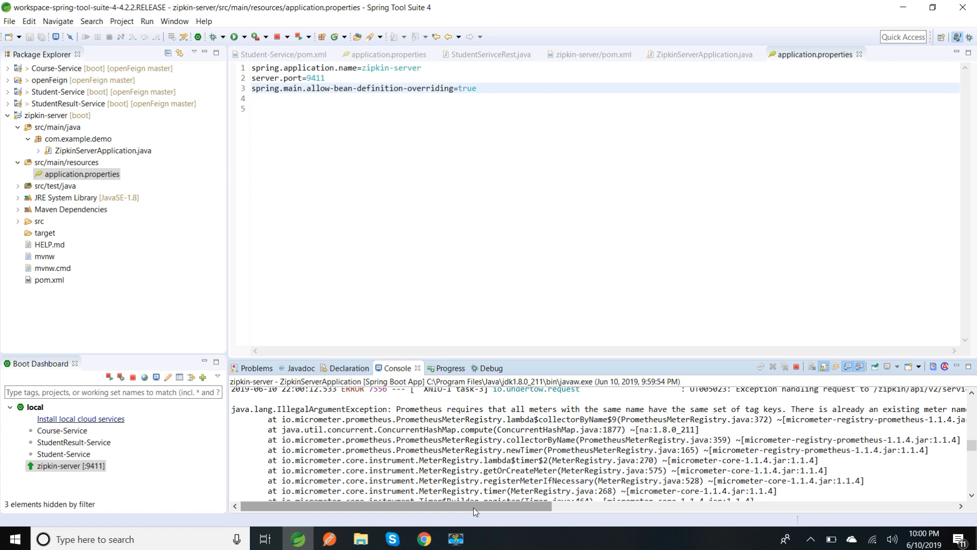
Add management.metrics.web.server.auto-time-requests=false on a new line and save the properties file.
{"action": "left_click", "coordinate": [489, 88]}
{"action": "key", "text": "Return"}
{"action": "type", "text": "man"}
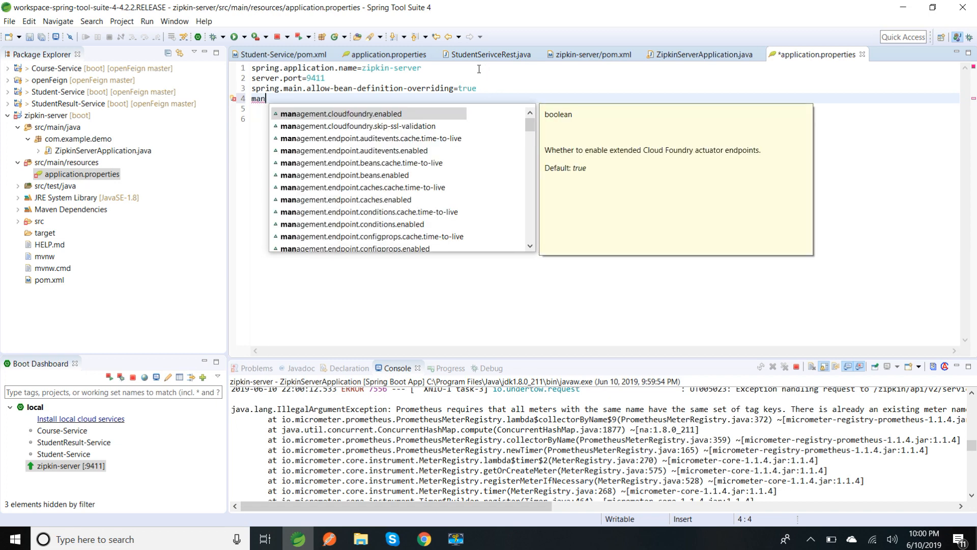
{"action": "type", "text": "a"}
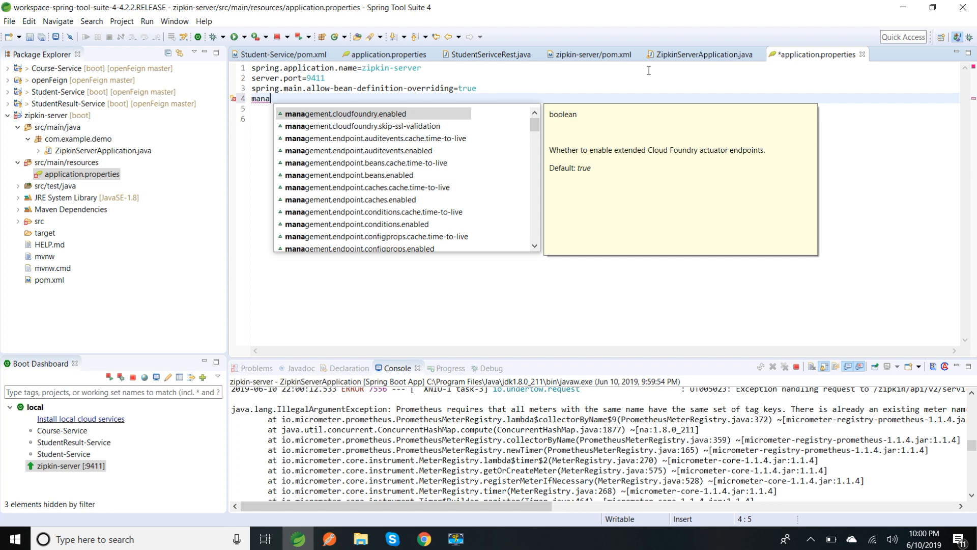
{"action": "type", "text": "gement."}
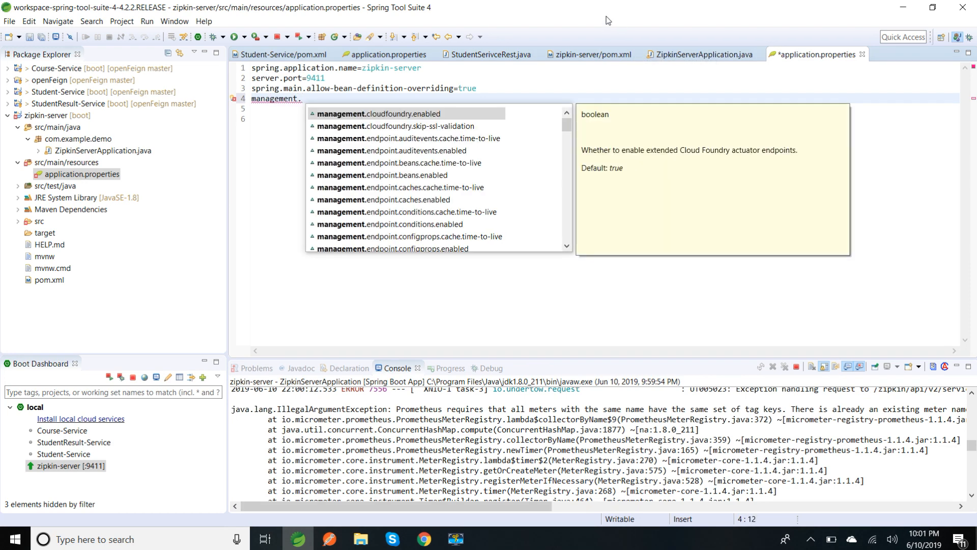
{"action": "type", "text": "met"}
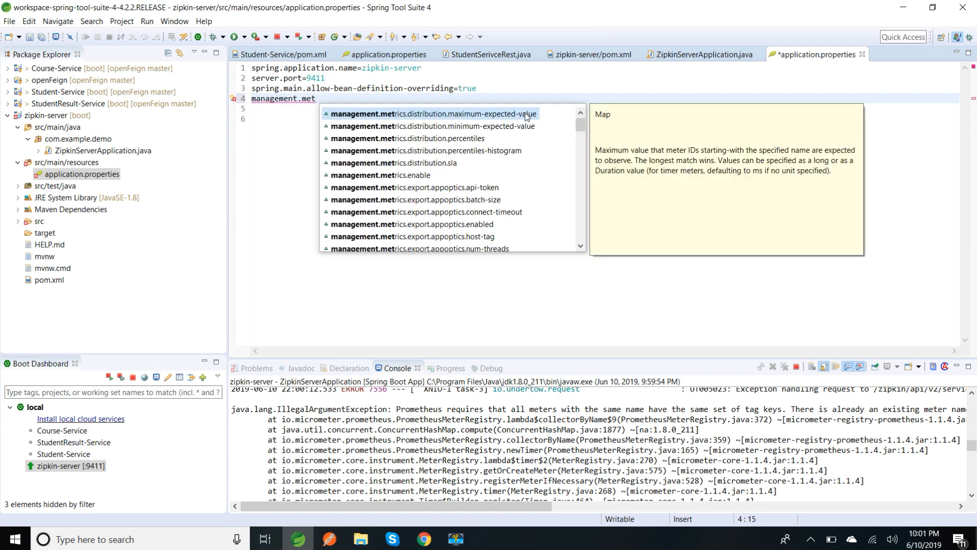
{"action": "type", "text": "rics.web"}
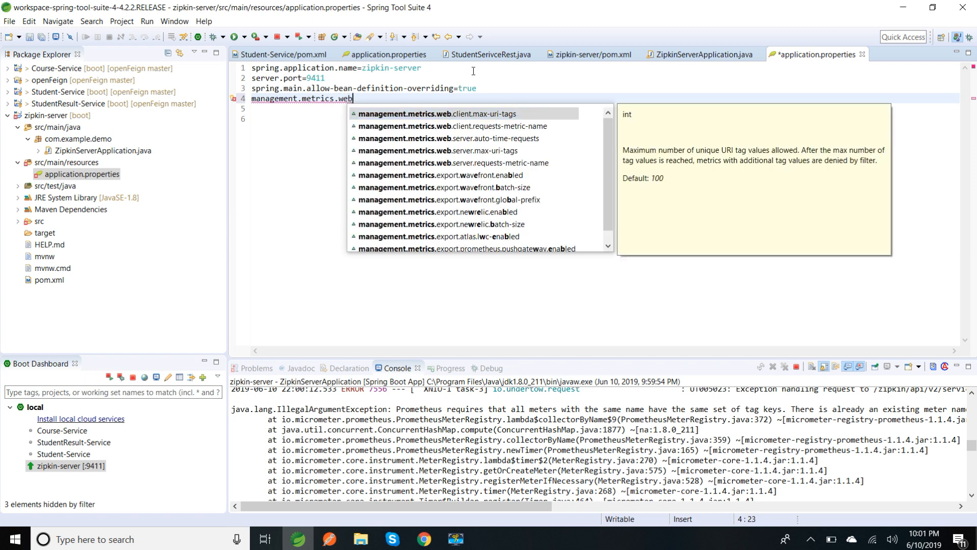
{"action": "type", "text": "."}
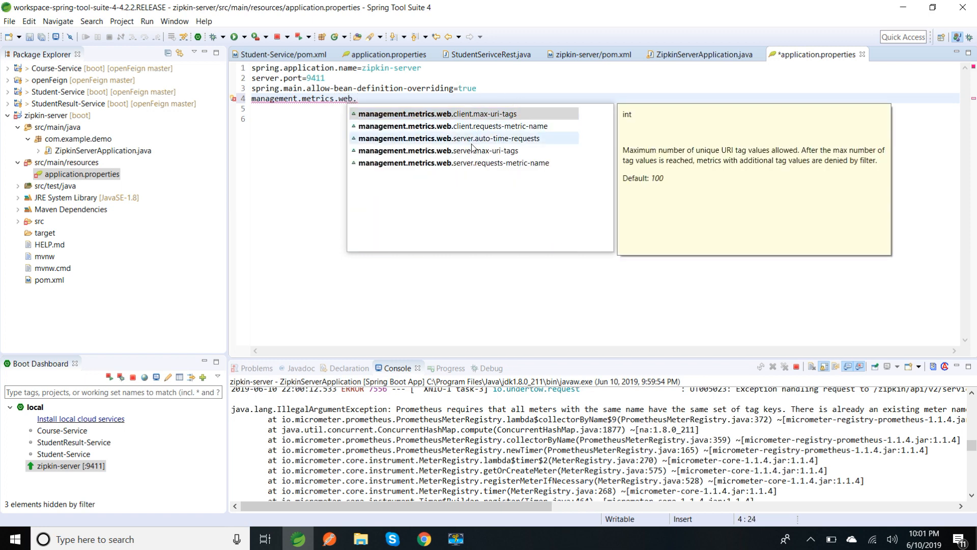
{"action": "double_click", "coordinate": [469, 142]}
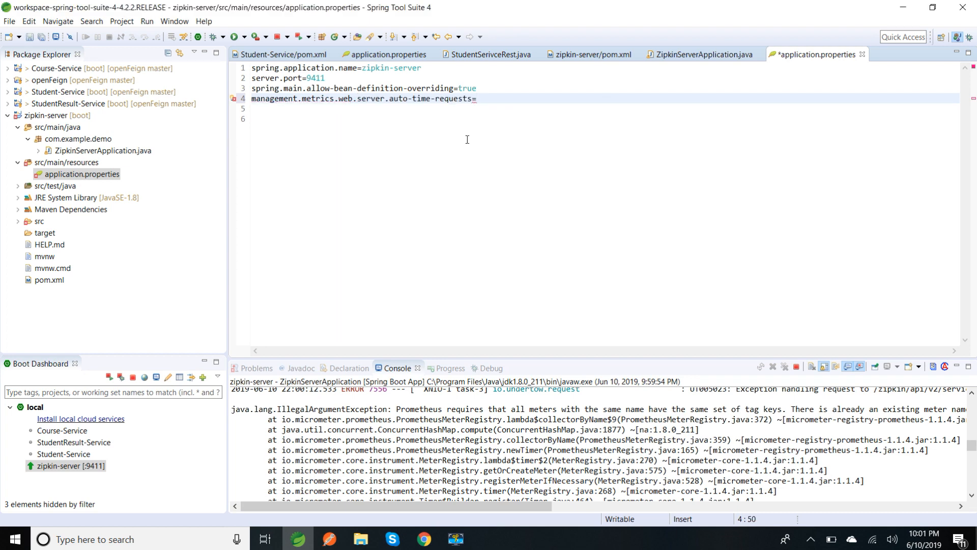
{"action": "type", "text": "false"}
{"action": "key", "text": "ctrl+s"}
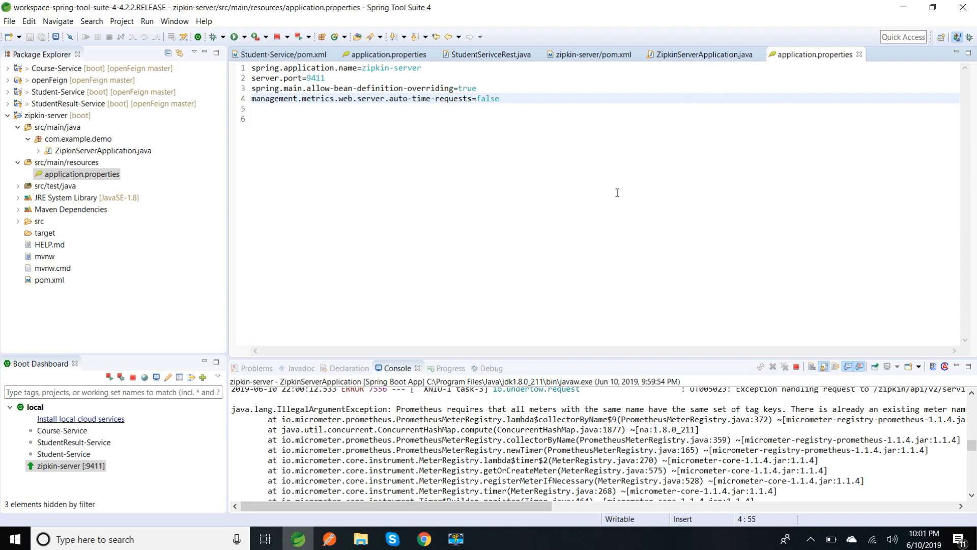
Restart zipkin-server, Course-Service and StudentResult-Service, and launch Student-Service from the Boot Dashboard.
{"action": "left_click", "coordinate": [111, 378]}
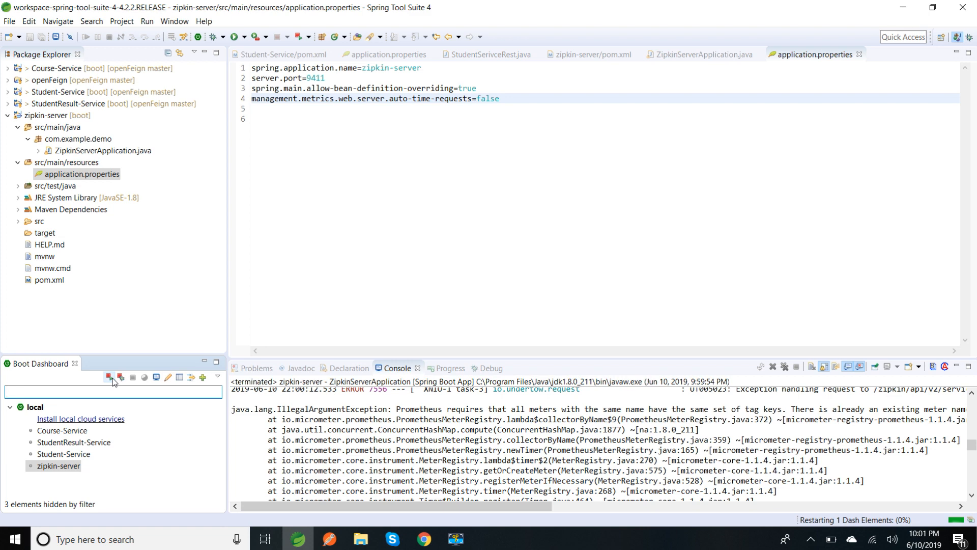
{"action": "left_click", "coordinate": [80, 432]}
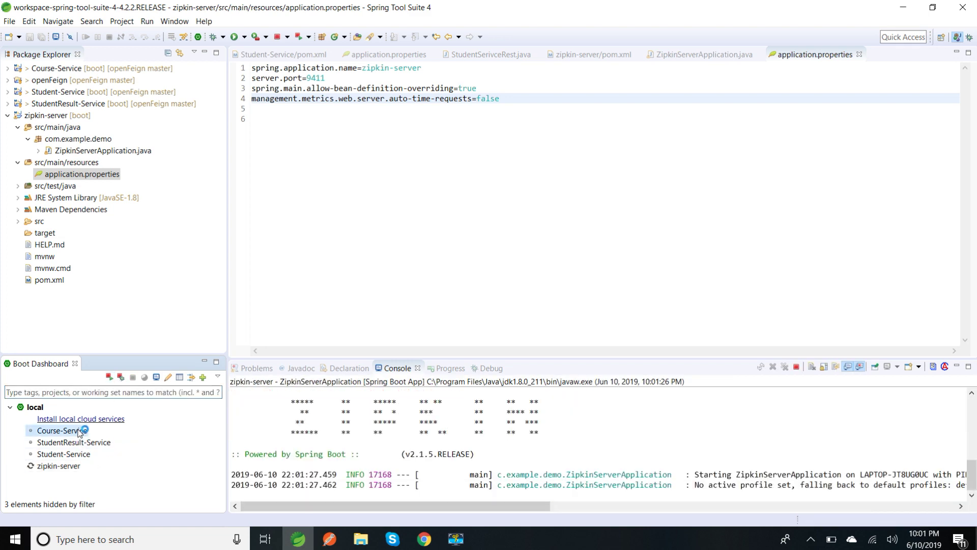
{"action": "left_click", "coordinate": [112, 379]}
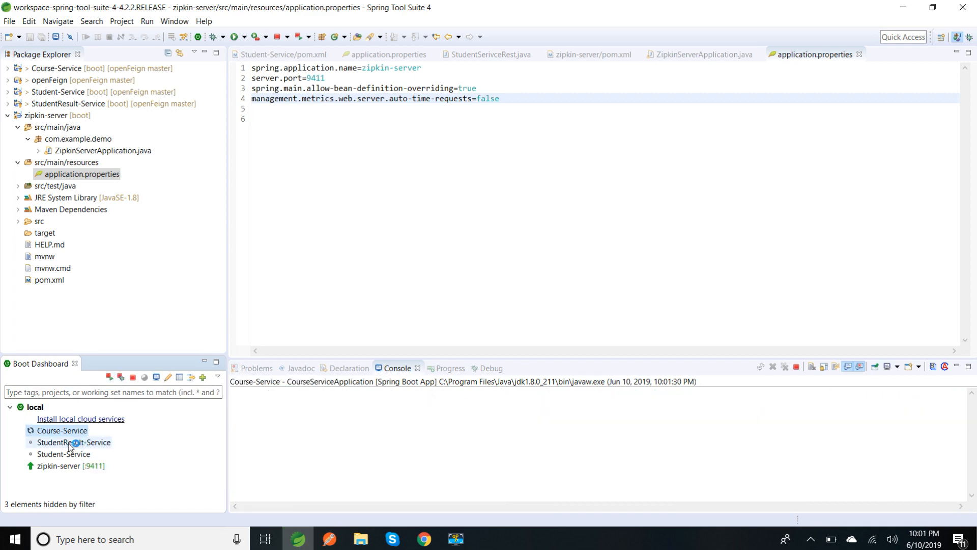
{"action": "left_click", "coordinate": [71, 444]}
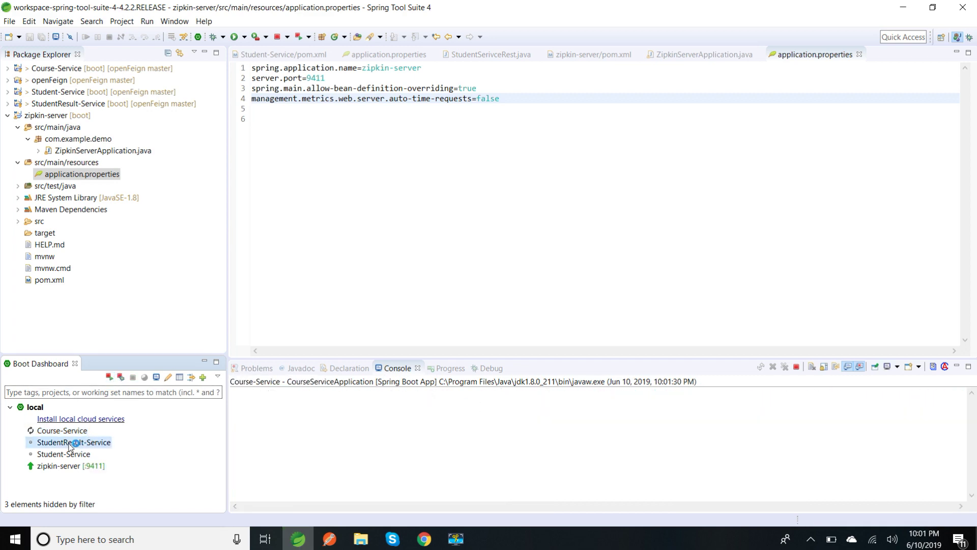
{"action": "left_click", "coordinate": [109, 378]}
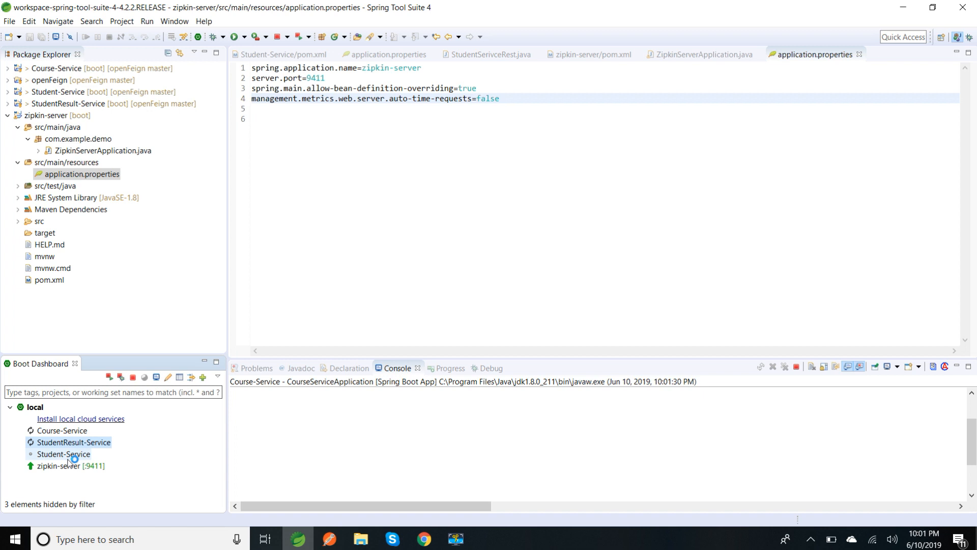
{"action": "left_click", "coordinate": [73, 456]}
{"action": "left_click", "coordinate": [109, 378]}
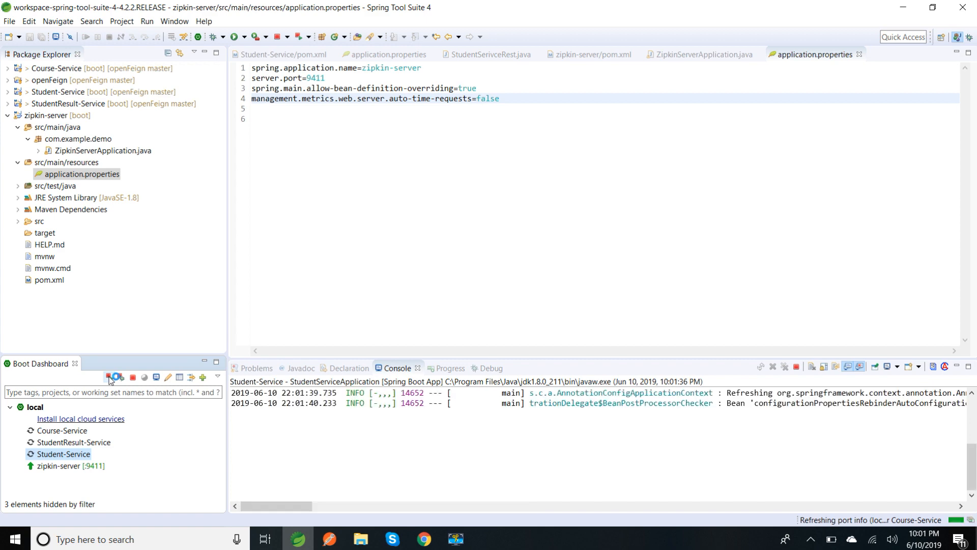
Follow the console logs until Student-Service reports started on port 8080.
{"action": "left_click", "coordinate": [71, 467]}
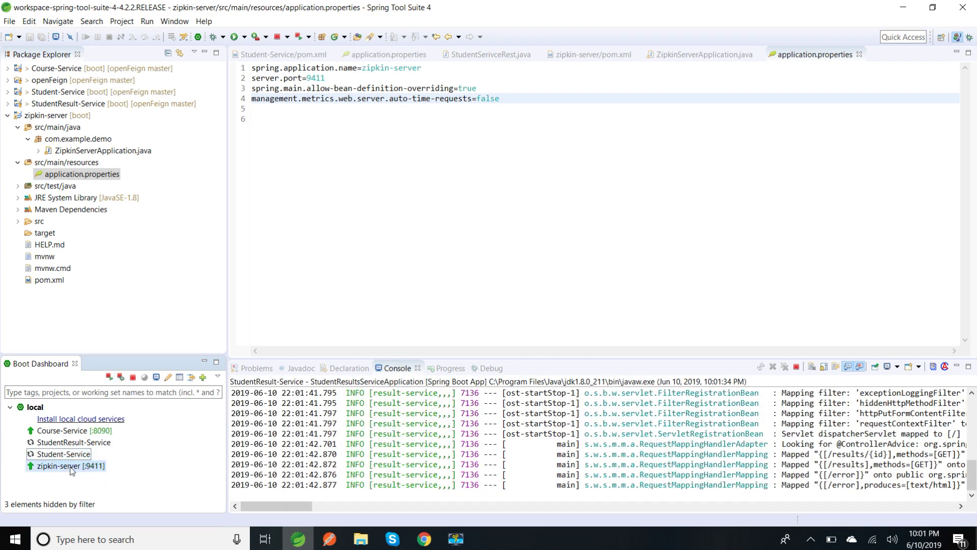
{"action": "left_click", "coordinate": [972, 480]}
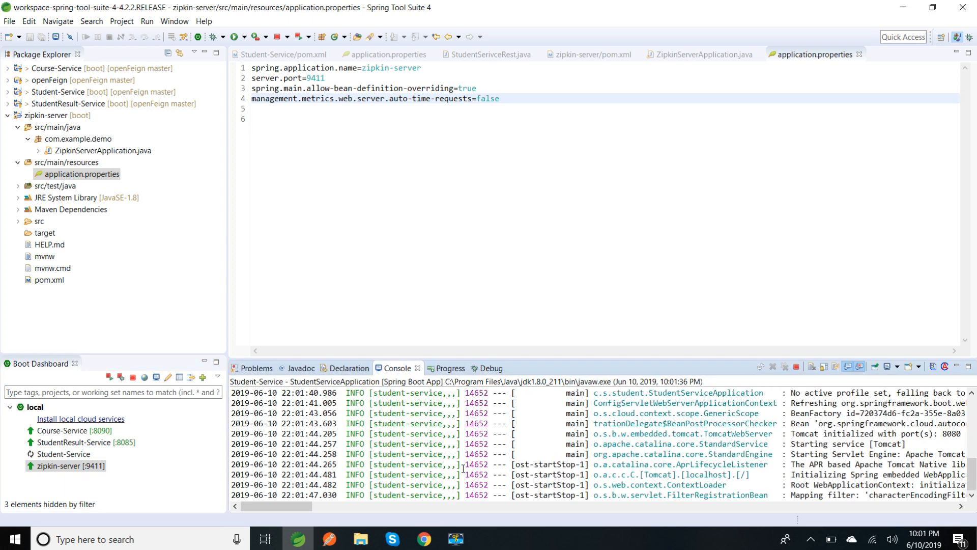
{"action": "left_click", "coordinate": [65, 455]}
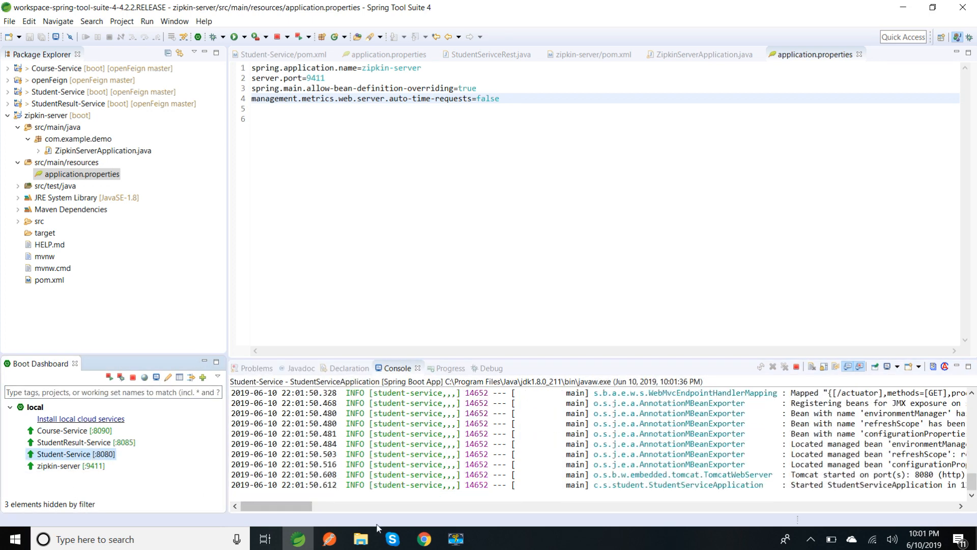
{"action": "left_click", "coordinate": [74, 467]}
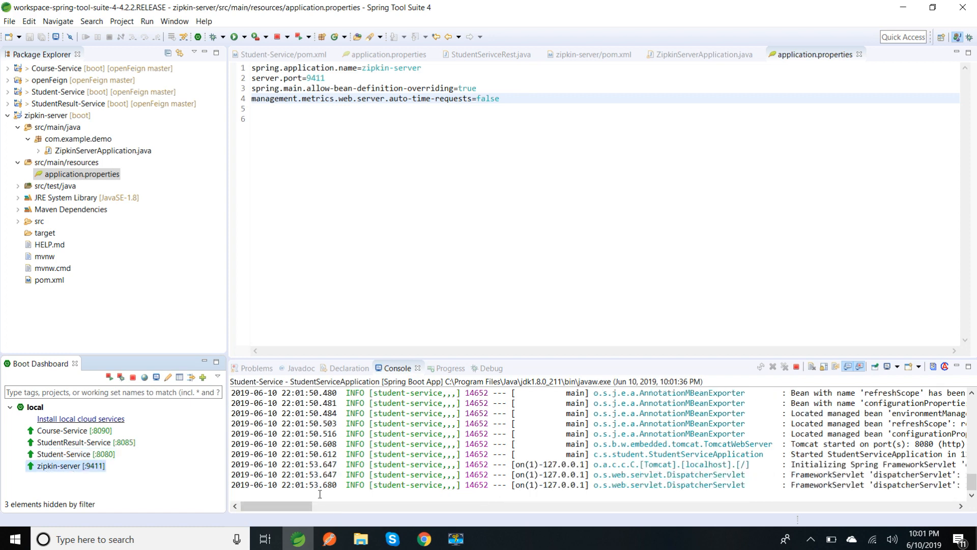
{"action": "mouse_move", "coordinate": [309, 506]}
{"action": "left_mouse_down"}
{"action": "mouse_move", "coordinate": [632, 505]}
{"action": "mouse_move", "coordinate": [222, 495]}
{"action": "left_mouse_up"}
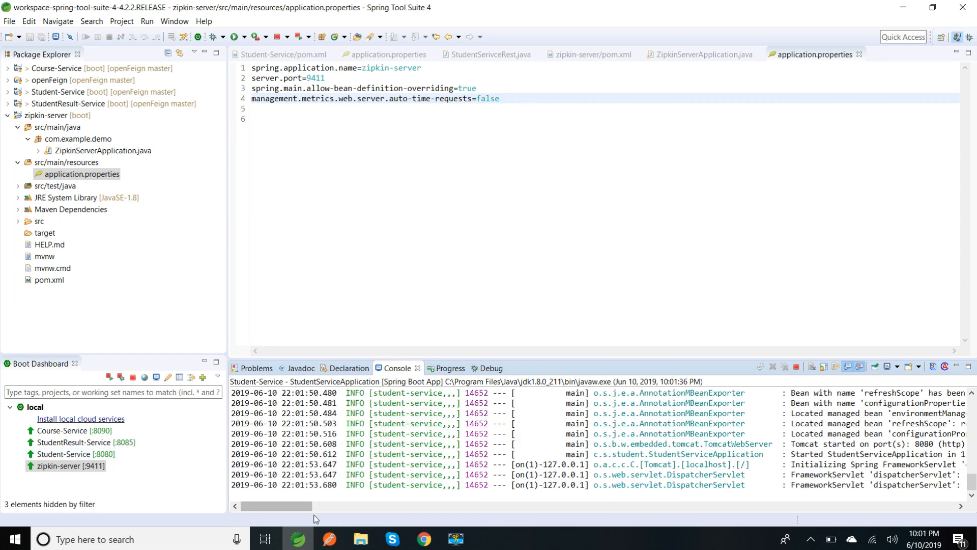
Resend the students request in Postman and begin switching the address to the students/course path.
{"action": "left_click", "coordinate": [328, 540]}
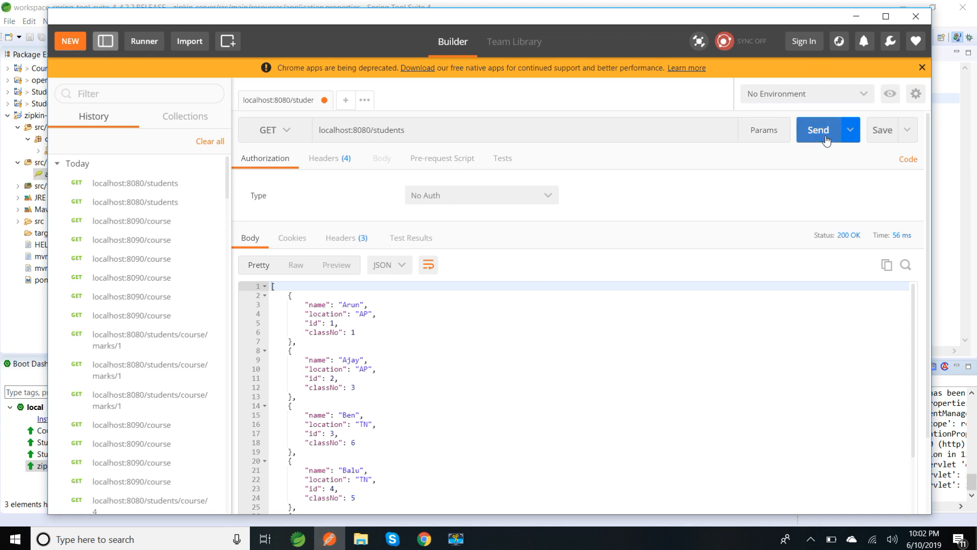
{"action": "left_click", "coordinate": [819, 130]}
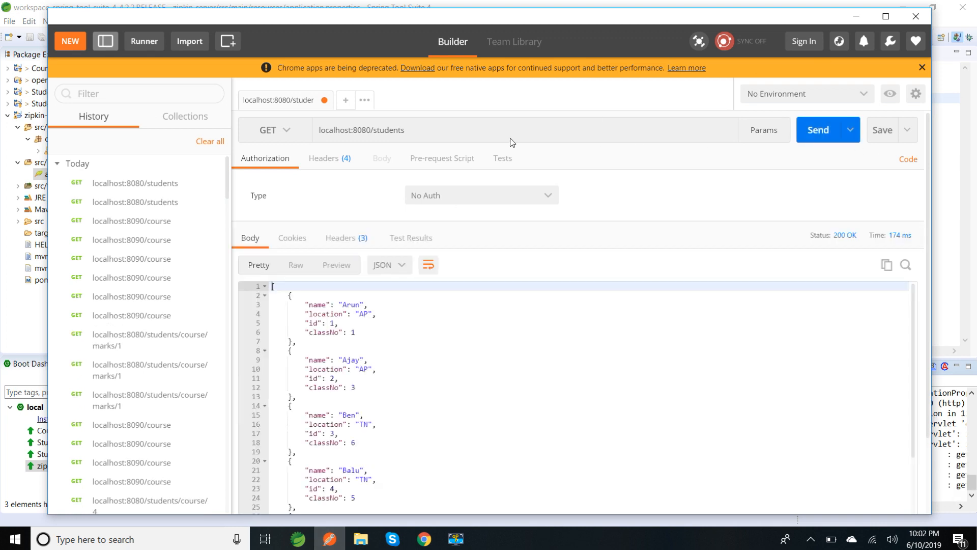
{"action": "left_click", "coordinate": [458, 141]}
{"action": "type", "text": "/"}
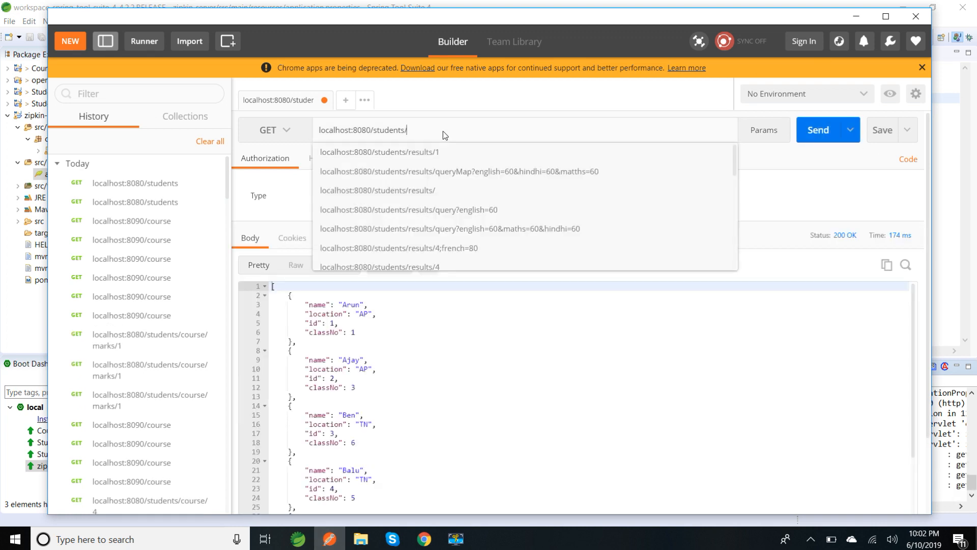
{"action": "type", "text": "c"}
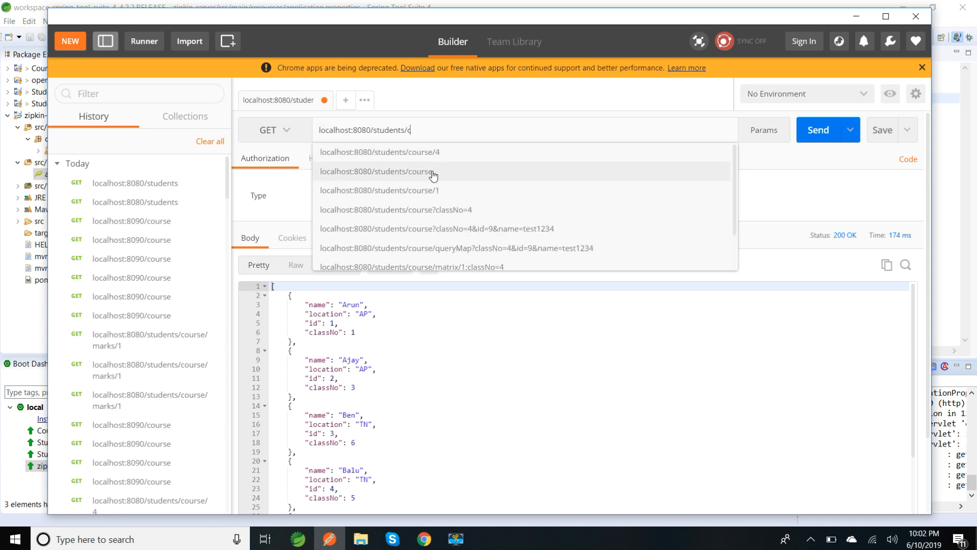
{"action": "left_click", "coordinate": [431, 171]}
{"action": "left_click", "coordinate": [444, 135]}
{"action": "type", "text": "/"}
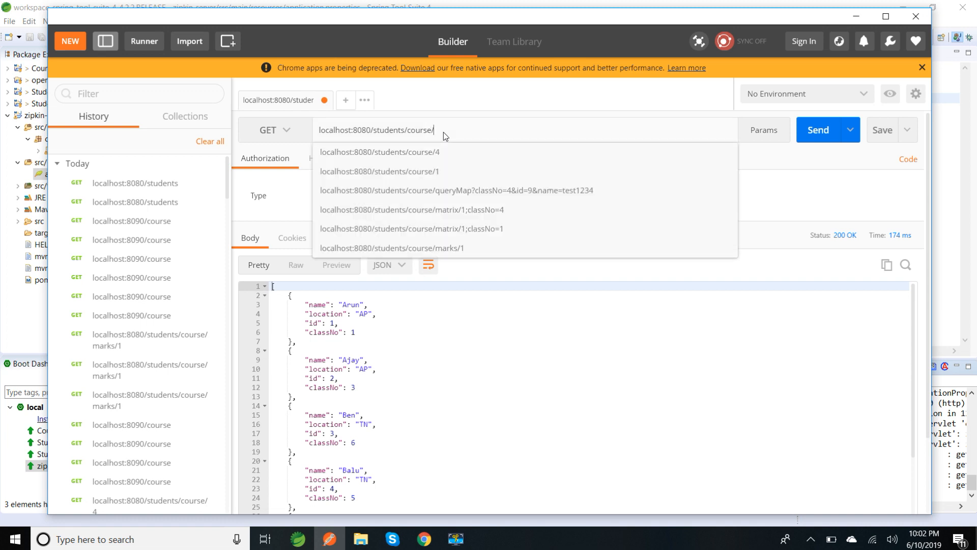
{"action": "type", "text": "r"}
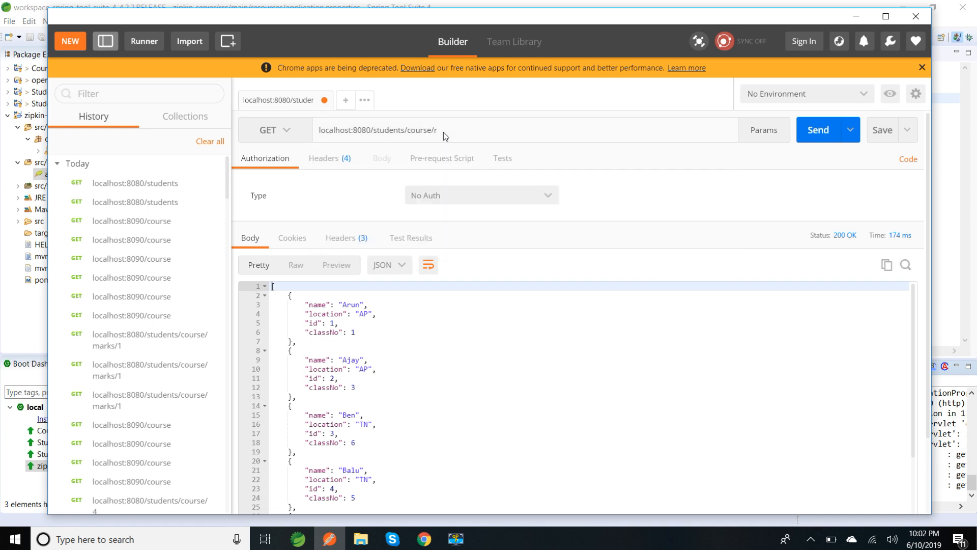
{"action": "key", "text": "BackSpace"}
{"action": "type", "text": "m"}
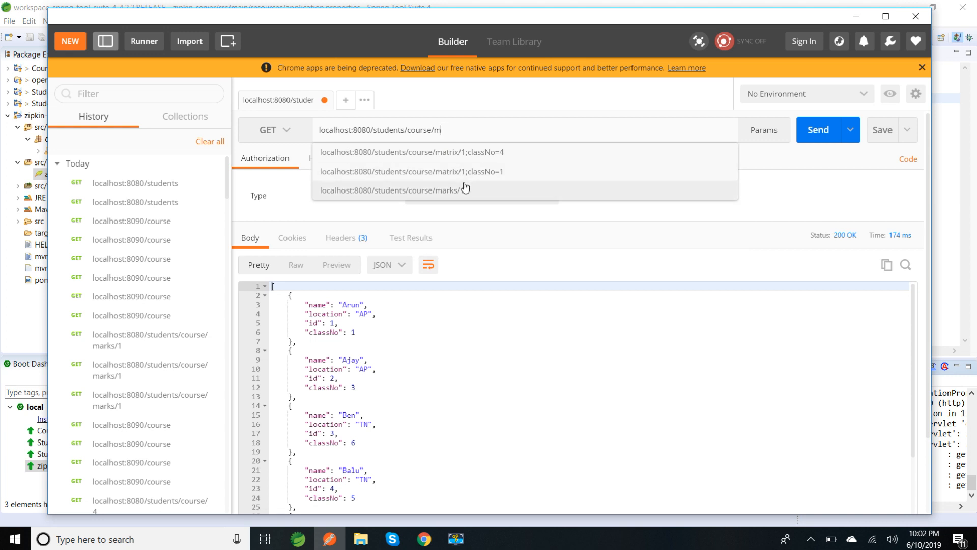
Send GET localhost:8080/students/course/marks/1 returning Arun's courses and marks with 200 OK.
{"action": "left_click", "coordinate": [465, 190]}
{"action": "left_click", "coordinate": [818, 131]}
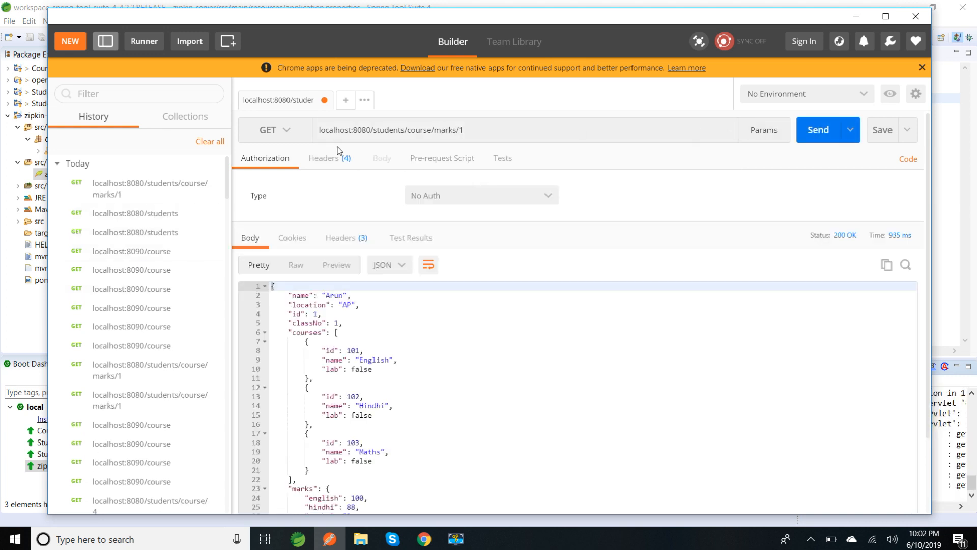
{"action": "left_click_drag", "start_coordinate": [368, 131], "coordinate": [610, 136]}
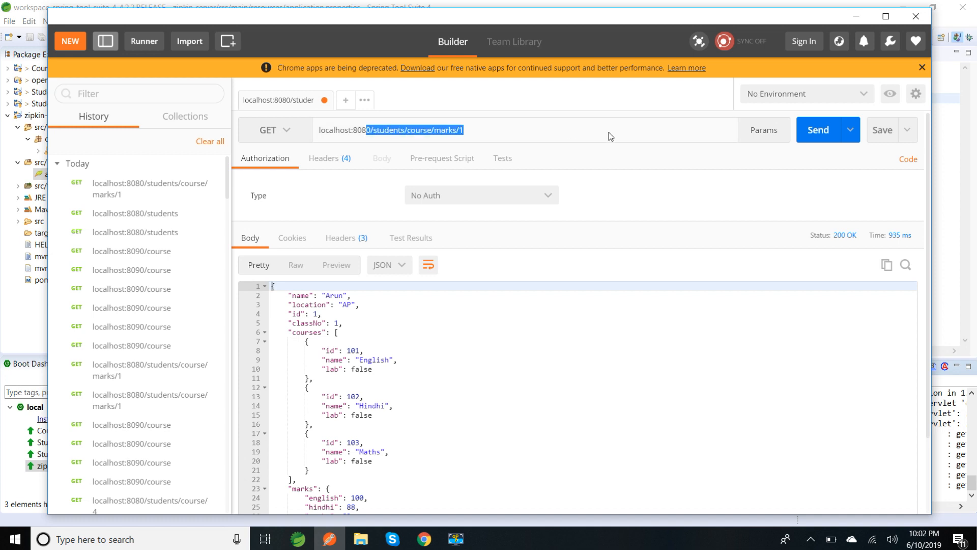
{"action": "type", "text": "5"}
Send GET localhost:8085/results/3 to fetch the results for student 3.
{"action": "left_click", "coordinate": [472, 175]}
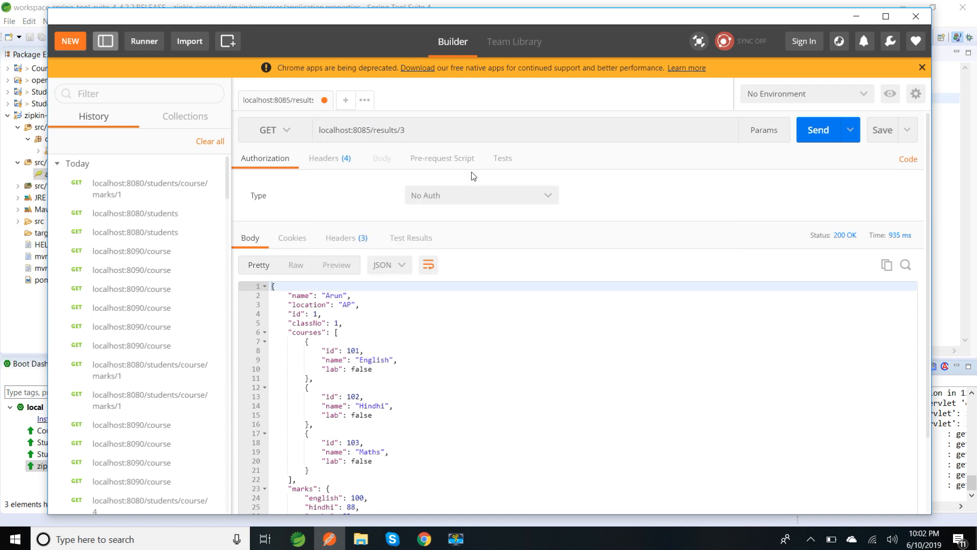
{"action": "left_click", "coordinate": [798, 140]}
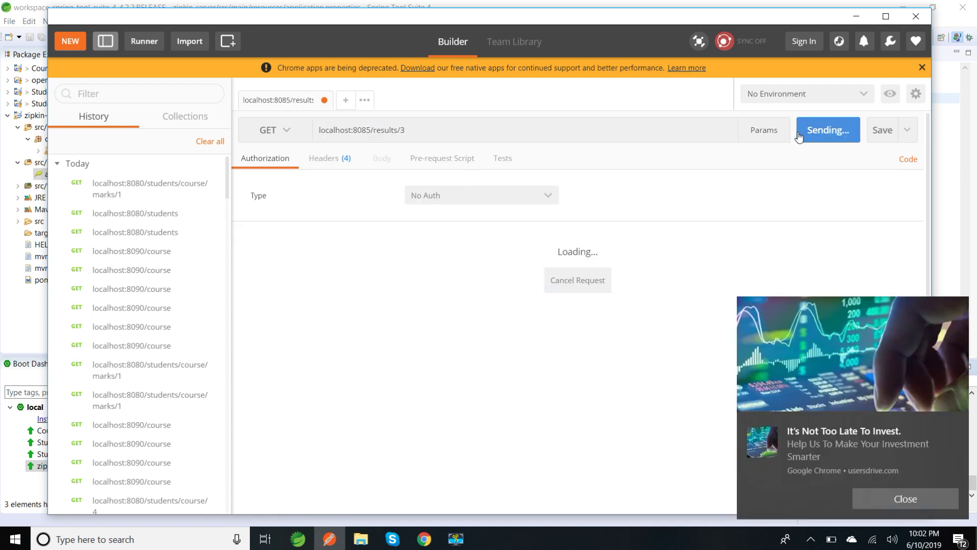
{"action": "left_click", "coordinate": [905, 499]}
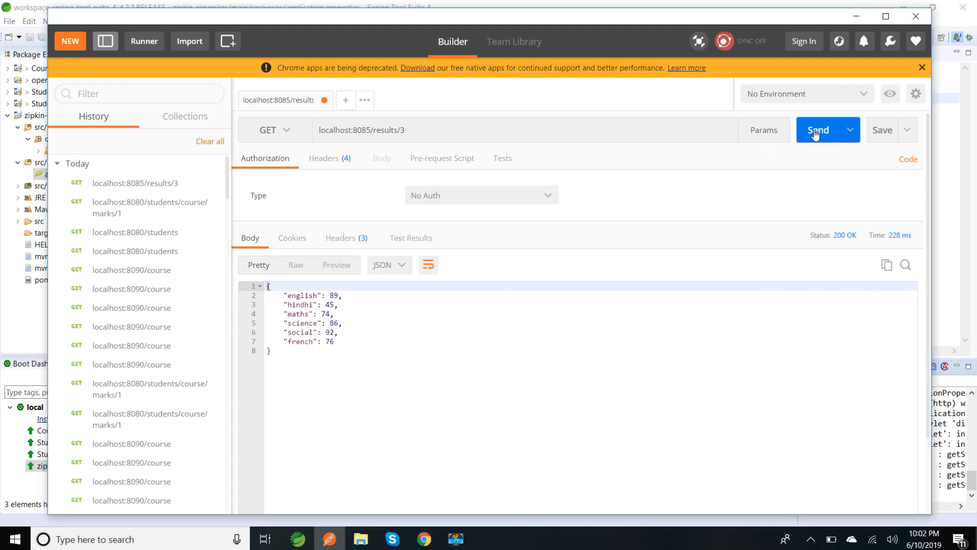
{"action": "left_click", "coordinate": [818, 131]}
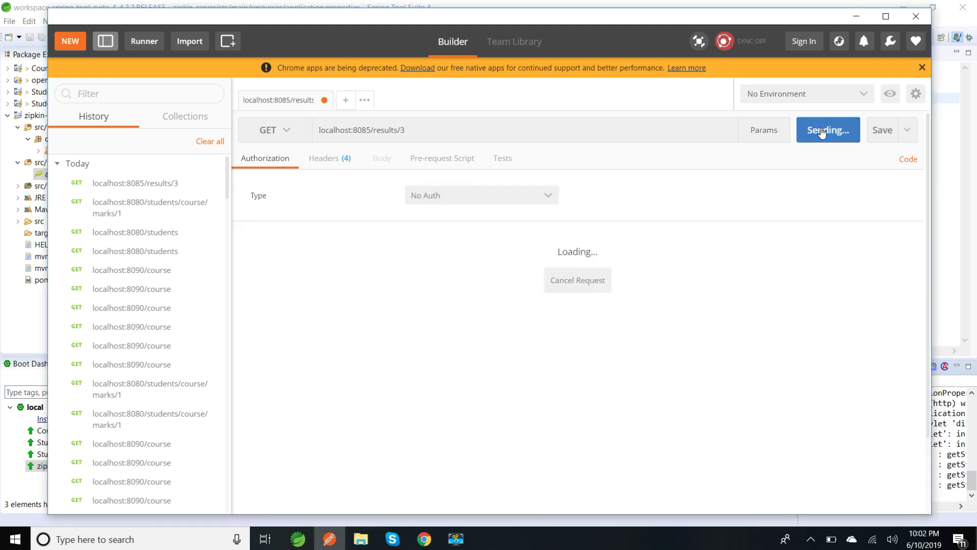
Send GET localhost:8090/course-service/4, which returns 404.
{"action": "left_click", "coordinate": [362, 131]}
{"action": "left_click_drag", "start_coordinate": [362, 131], "coordinate": [443, 132]}
{"action": "type", "text": "90"}
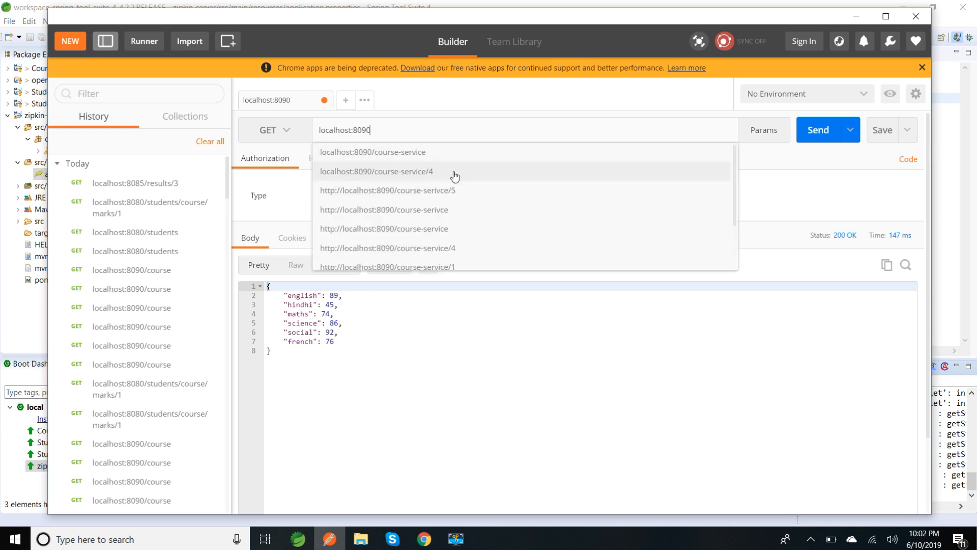
{"action": "left_click", "coordinate": [421, 176]}
{"action": "left_click", "coordinate": [816, 133]}
{"action": "left_click", "coordinate": [816, 133]}
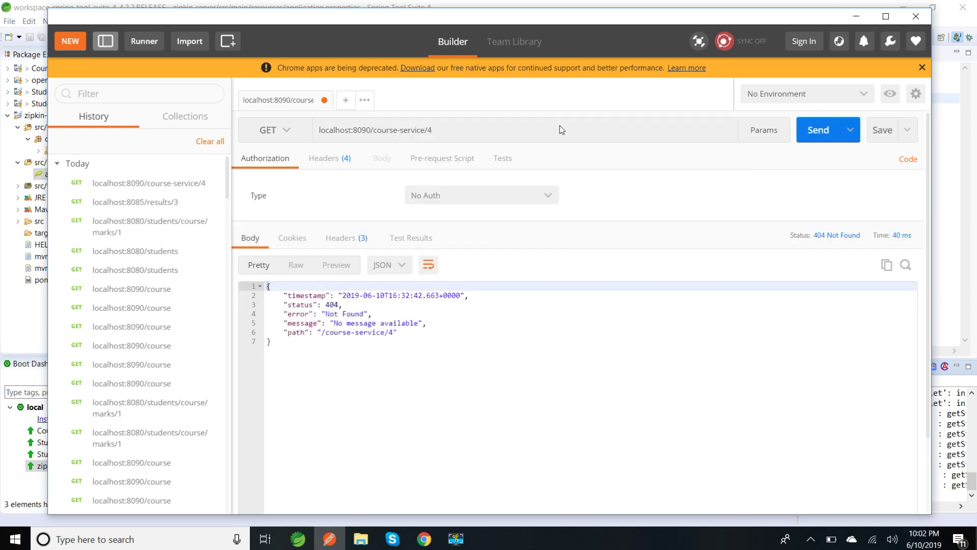
Correct the path to localhost:8090/course/4 and send it until the course list returns 200 OK.
{"action": "left_click", "coordinate": [399, 133]}
{"action": "left_click_drag", "start_coordinate": [400, 133], "coordinate": [426, 133]}
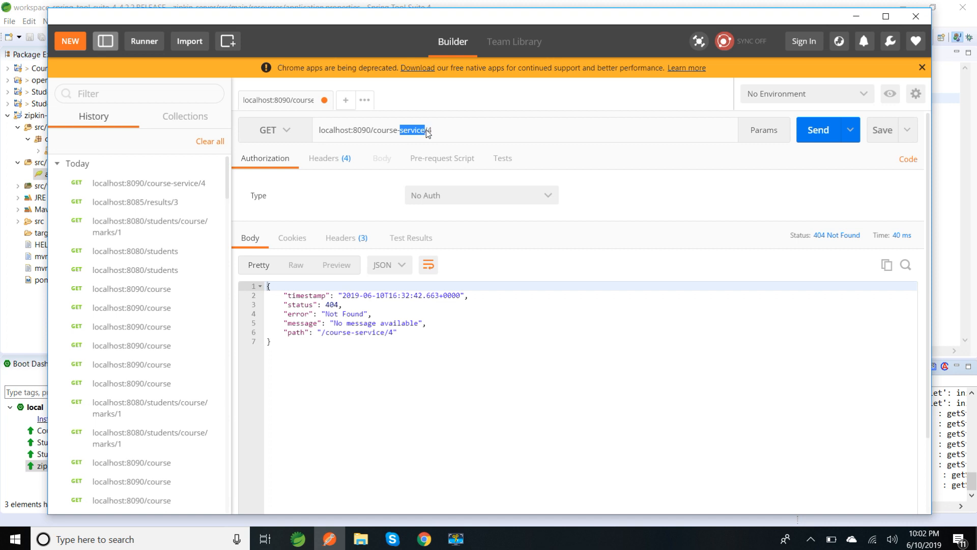
{"action": "key", "text": "BackSpace"}
{"action": "left_click", "coordinate": [811, 133]}
{"action": "left_click", "coordinate": [811, 132]}
{"action": "left_click", "coordinate": [811, 133]}
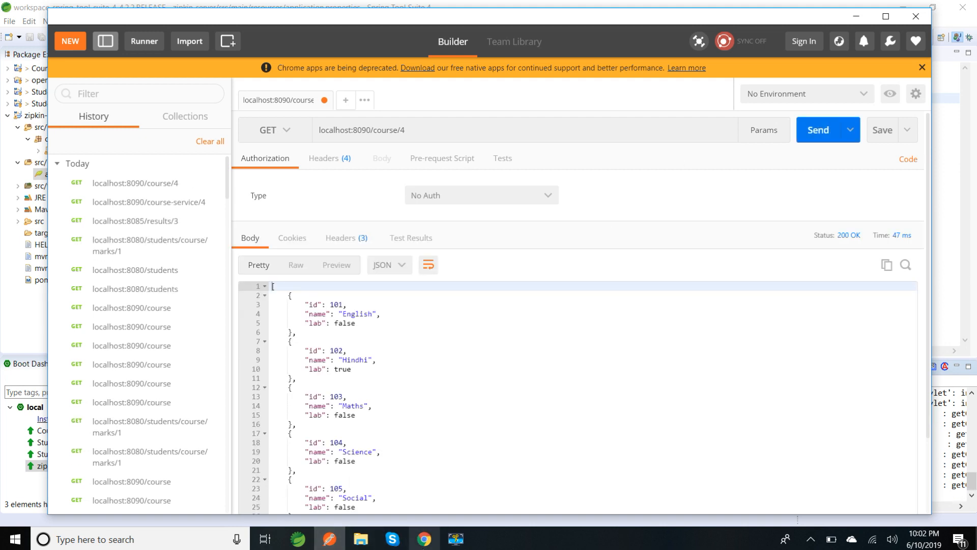
Run Find Traces in Zipkin to list the eight traces from the last hour.
{"action": "left_click", "coordinate": [424, 539]}
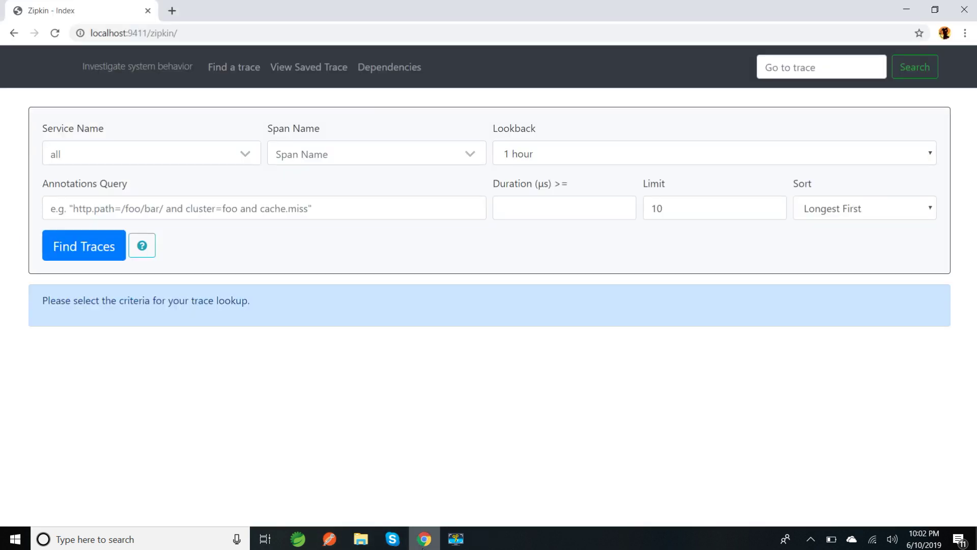
{"action": "left_click", "coordinate": [74, 247]}
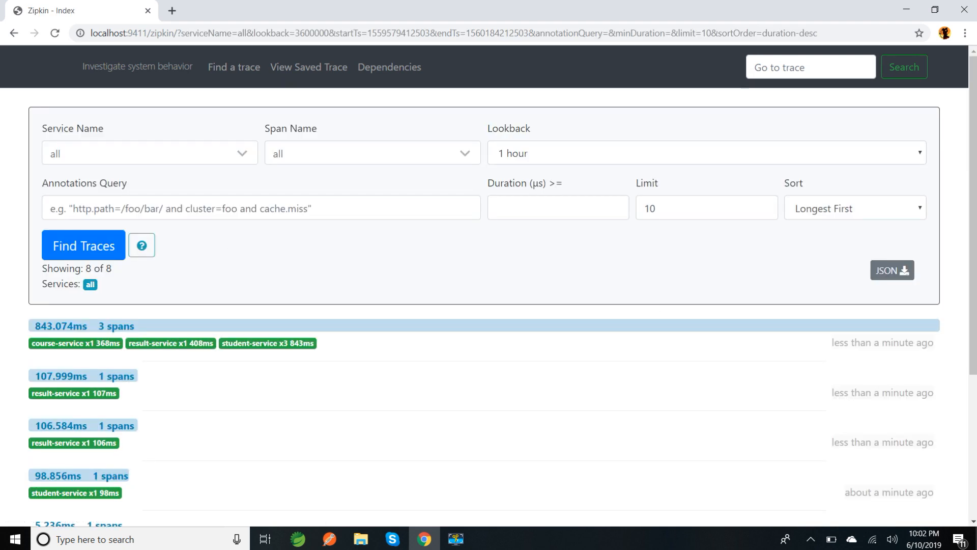
{"action": "scroll", "coordinate": [953, 307], "scroll_direction": "down", "scroll_amount": 3}
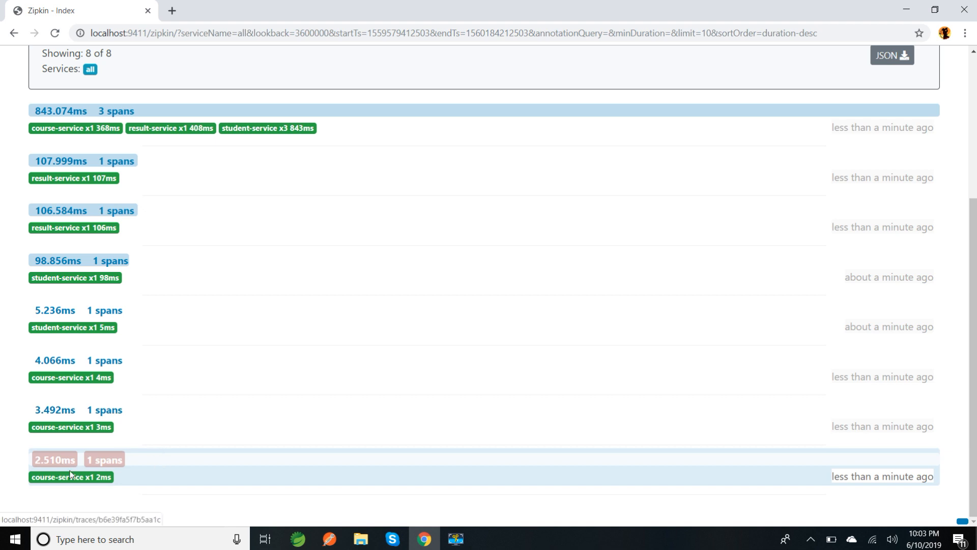
Inspect the 2.510ms course-service span showing error 404 on /course-service/4, then close its details.
{"action": "left_click", "coordinate": [52, 462]}
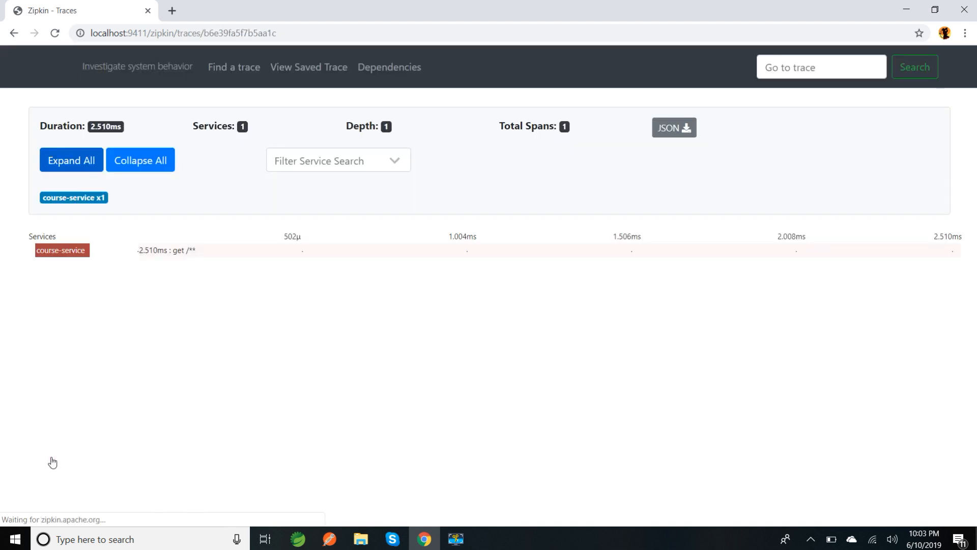
{"action": "left_click", "coordinate": [71, 253]}
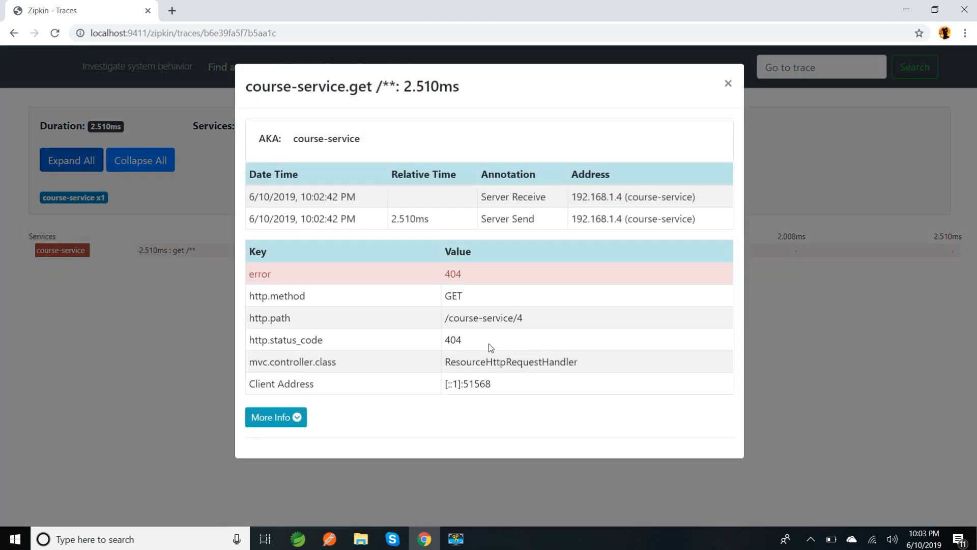
{"action": "triple_click", "coordinate": [455, 321]}
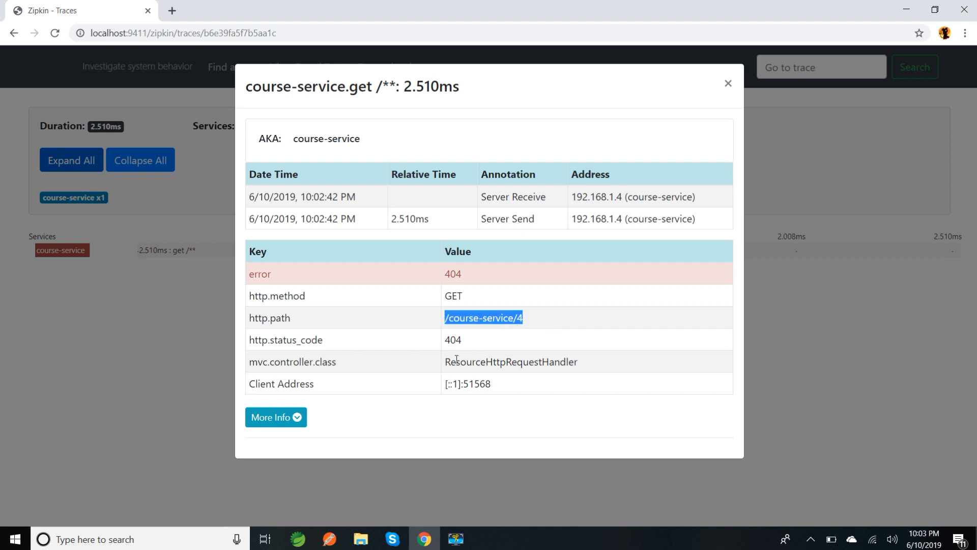
{"action": "left_click", "coordinate": [276, 417]}
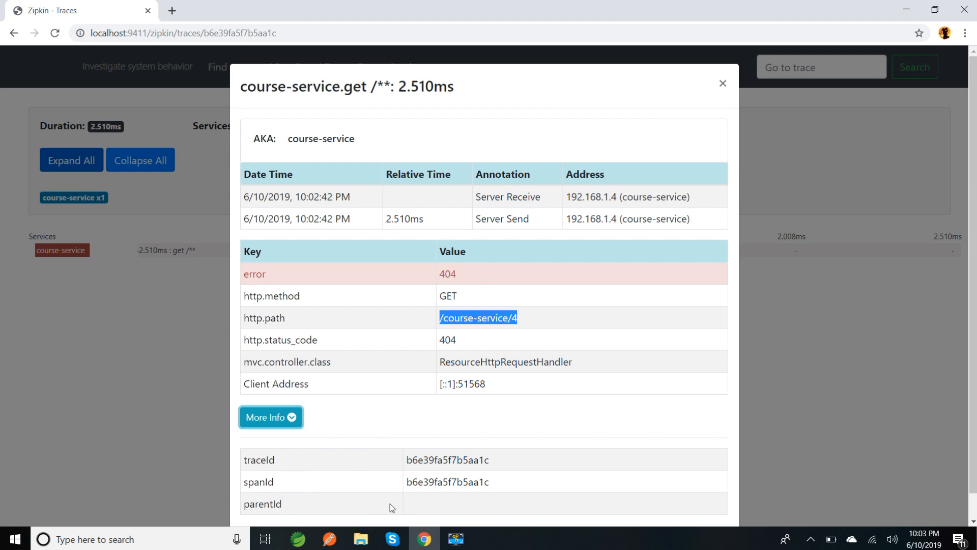
{"action": "left_click", "coordinate": [723, 84]}
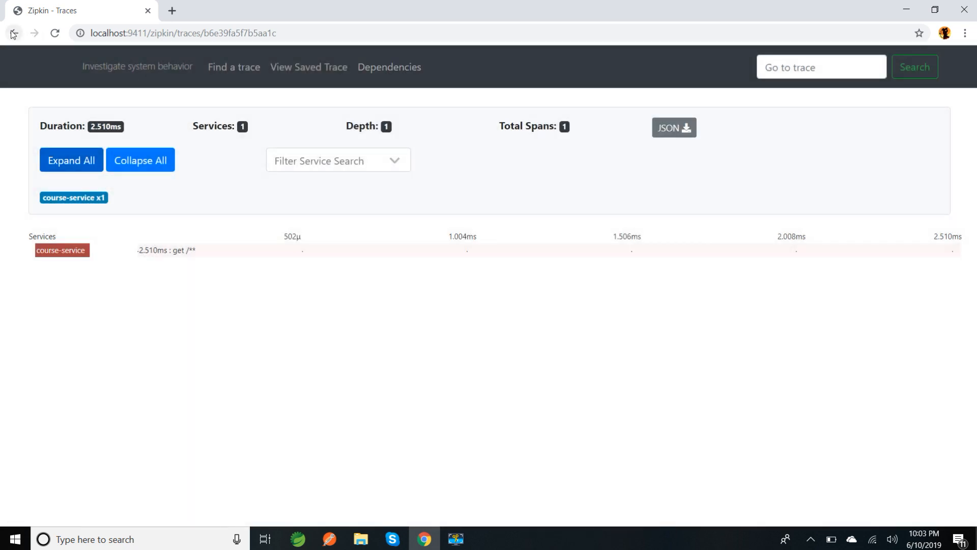
Return to trace search and look over the service, span name, lookback, annotation and limit fields.
{"action": "left_click", "coordinate": [14, 33]}
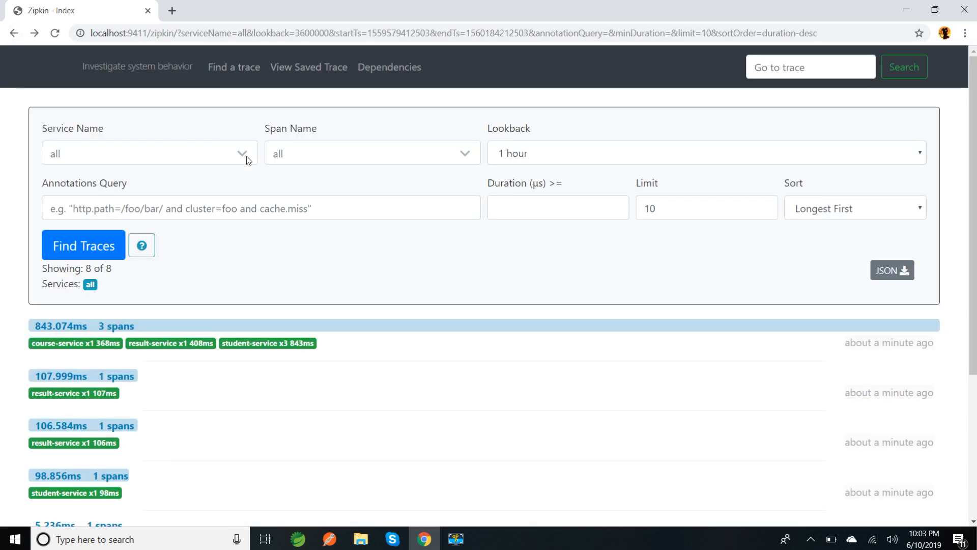
{"action": "left_click", "coordinate": [243, 153]}
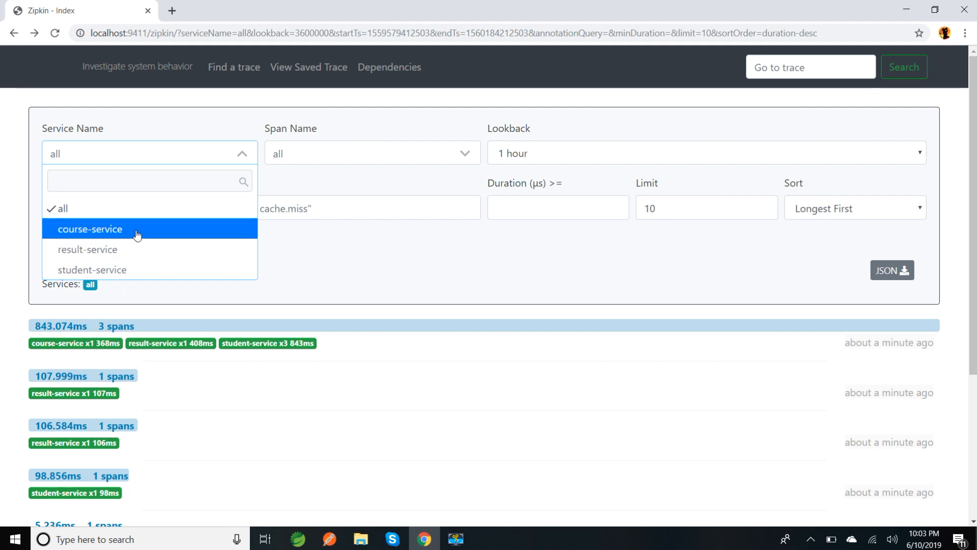
{"action": "left_click", "coordinate": [452, 152]}
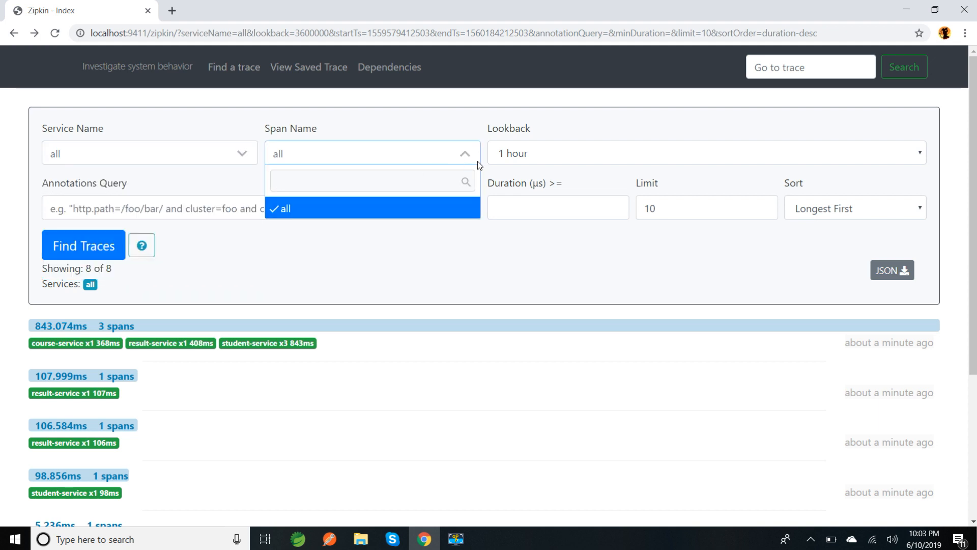
{"action": "left_click", "coordinate": [664, 156]}
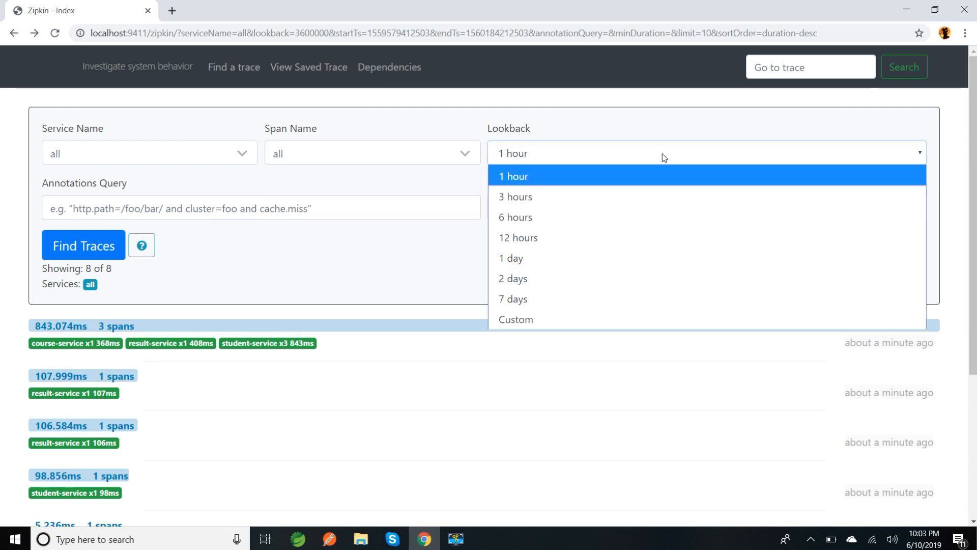
{"action": "left_click", "coordinate": [392, 209]}
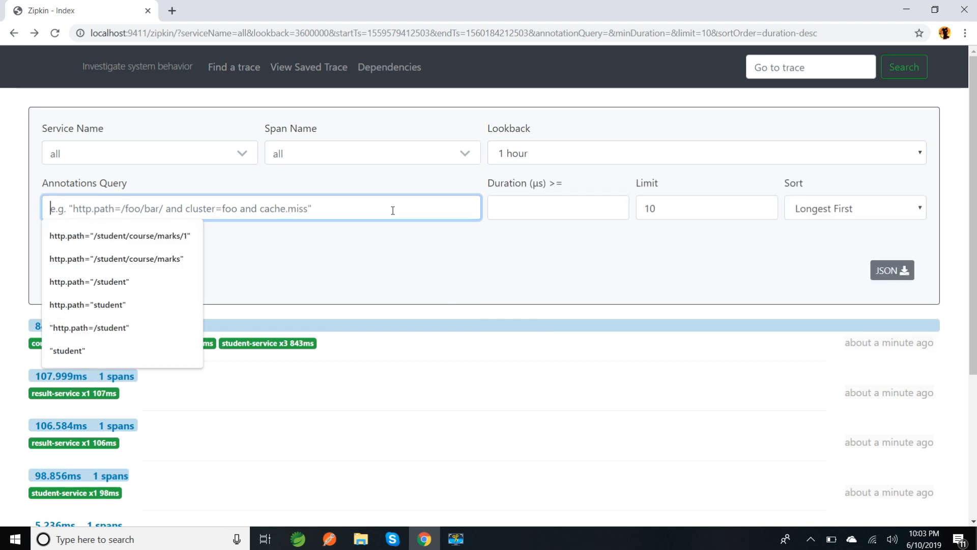
{"action": "left_click", "coordinate": [341, 238]}
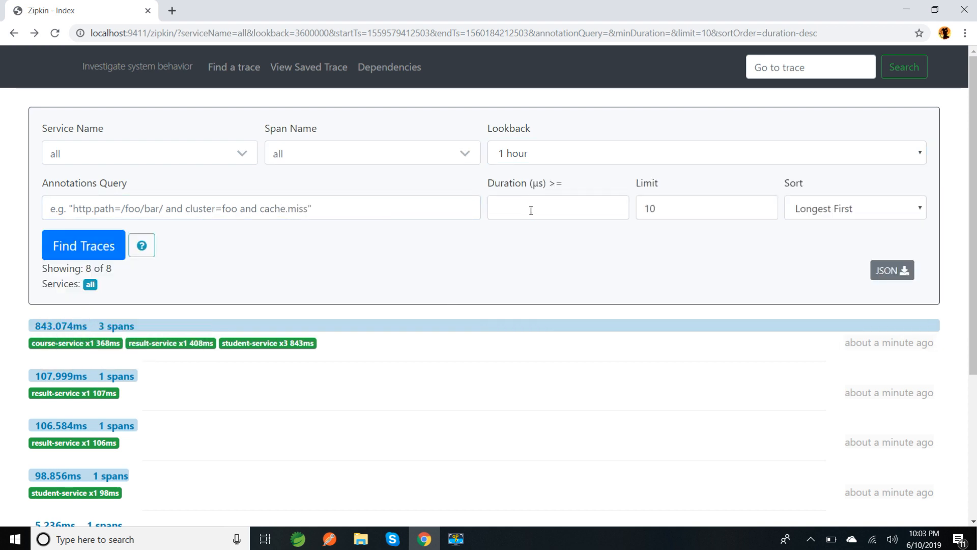
{"action": "left_click_drag", "start_coordinate": [703, 213], "coordinate": [636, 212]}
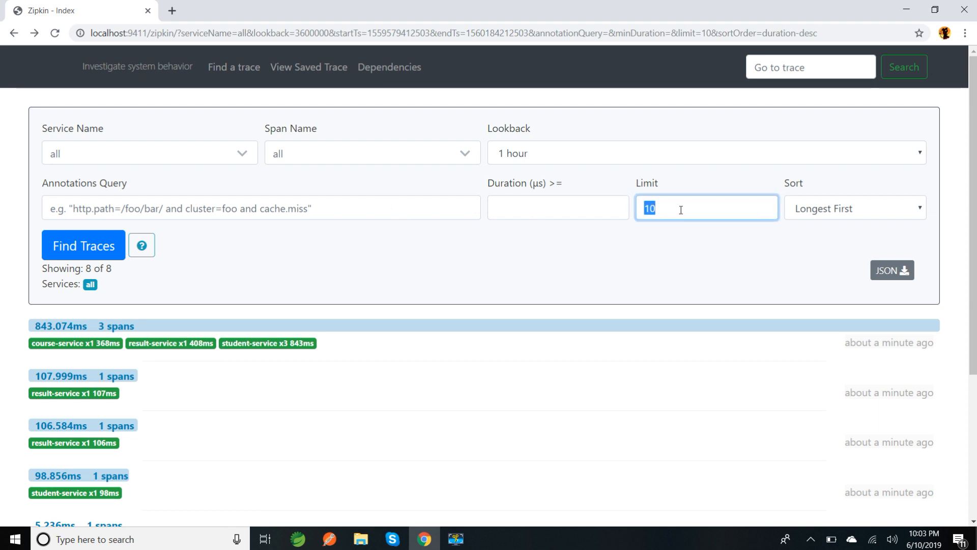
Filter Service Name to student-service and find its three traces.
{"action": "left_click", "coordinate": [244, 155]}
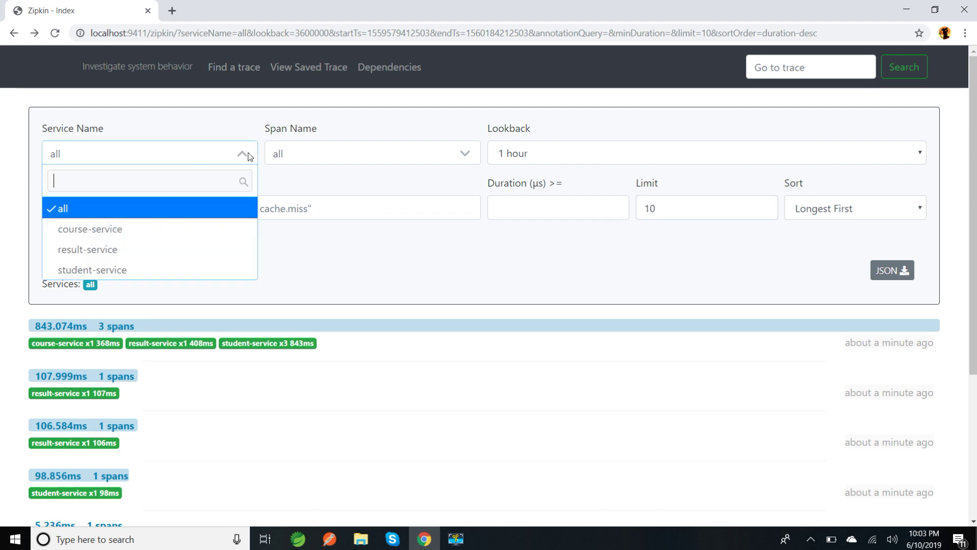
{"action": "left_click", "coordinate": [156, 269]}
{"action": "left_click", "coordinate": [114, 251]}
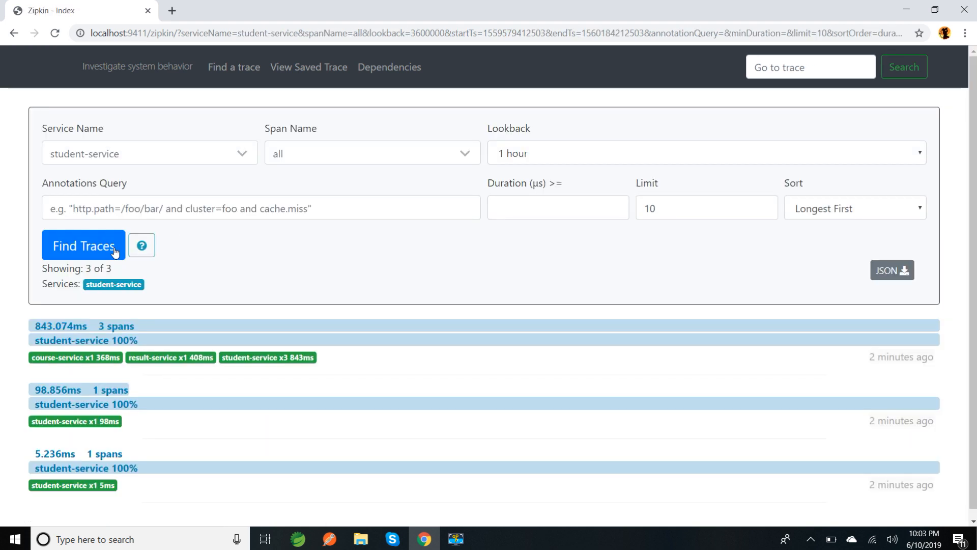
{"action": "scroll", "coordinate": [973, 330], "scroll_direction": "down", "scroll_amount": 1}
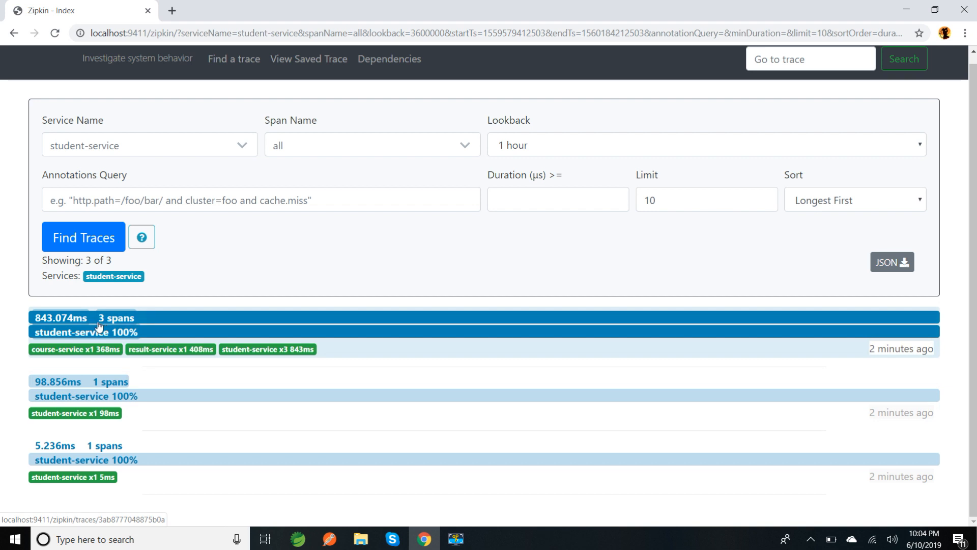
Open the 843.074ms three-span trace and show the student-service span's /students/course/marks/1 path and ids.
{"action": "left_click", "coordinate": [97, 327]}
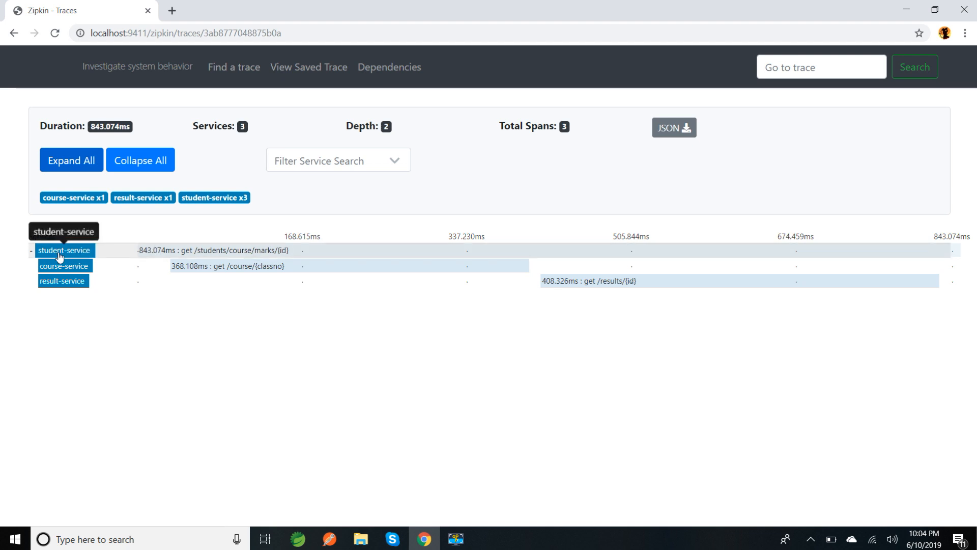
{"action": "left_click", "coordinate": [63, 253]}
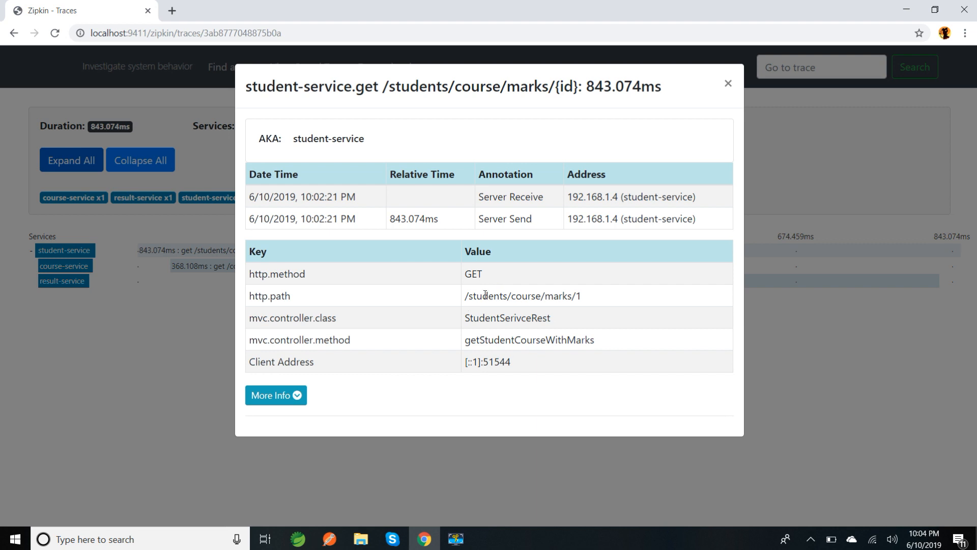
{"action": "left_click_drag", "start_coordinate": [605, 299], "coordinate": [454, 294]}
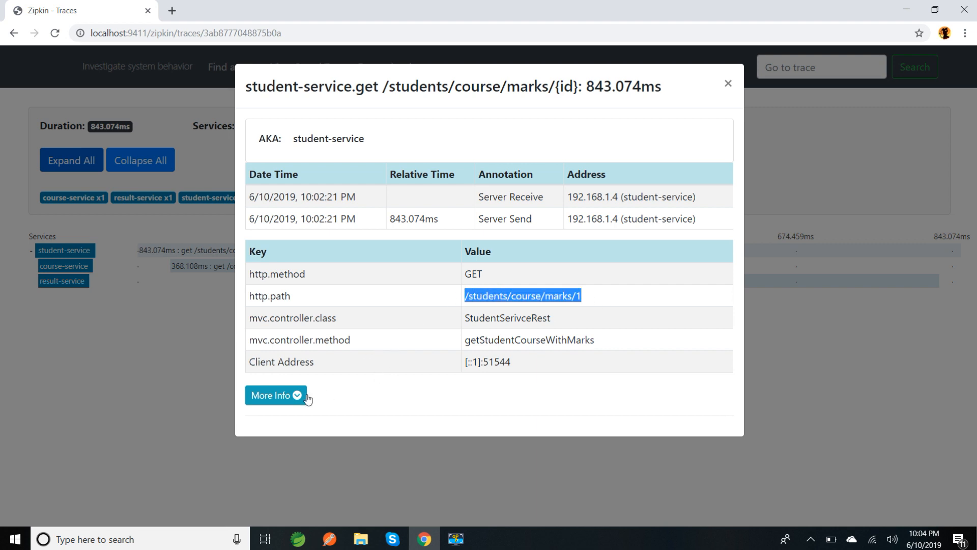
{"action": "left_click", "coordinate": [273, 395]}
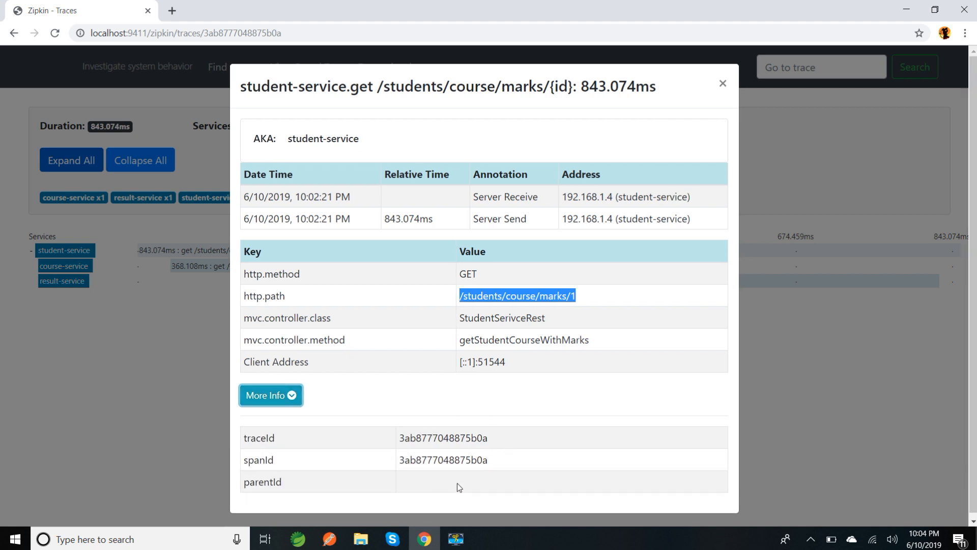
Review the spanId, traceId and Server Receive/Send annotations, then close the span details.
{"action": "left_click", "coordinate": [440, 484]}
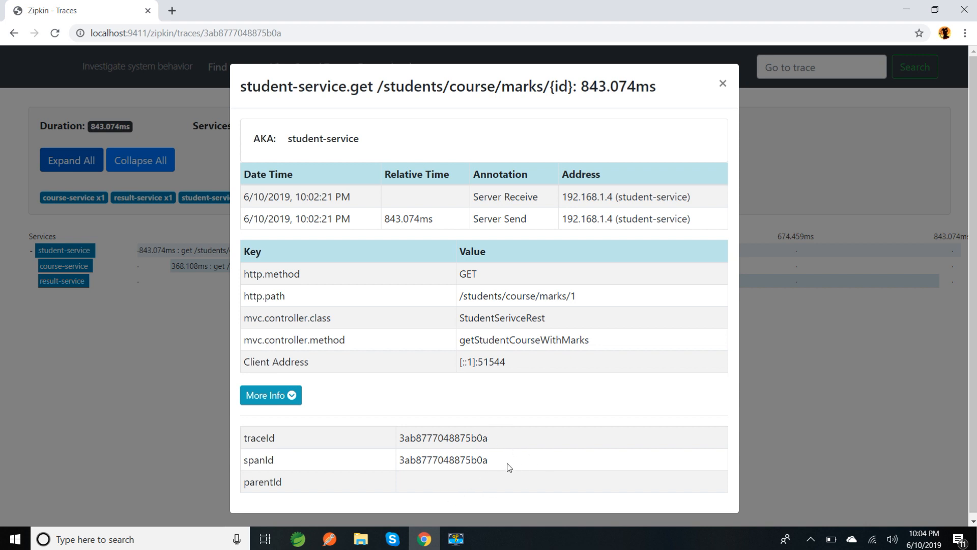
{"action": "left_click_drag", "start_coordinate": [501, 465], "coordinate": [402, 438]}
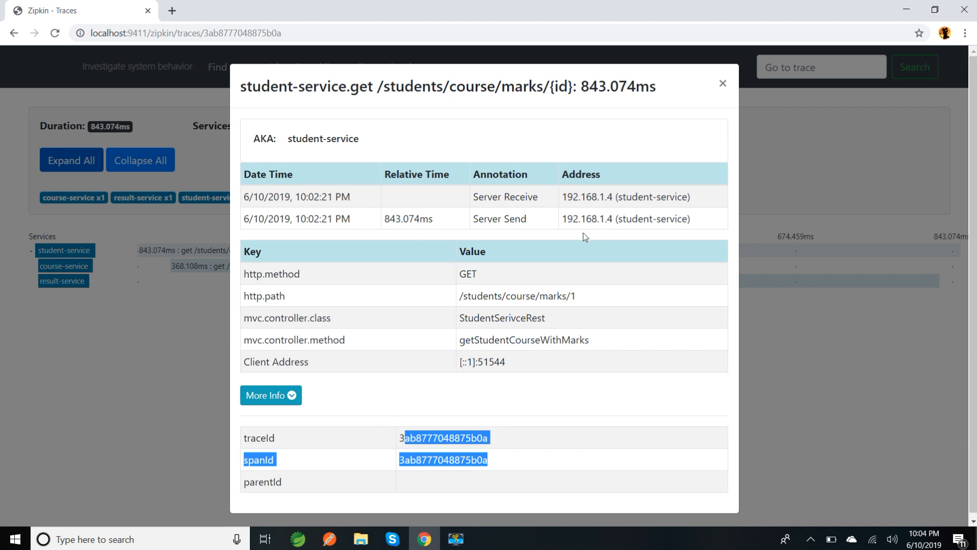
{"action": "left_click_drag", "start_coordinate": [546, 195], "coordinate": [473, 200]}
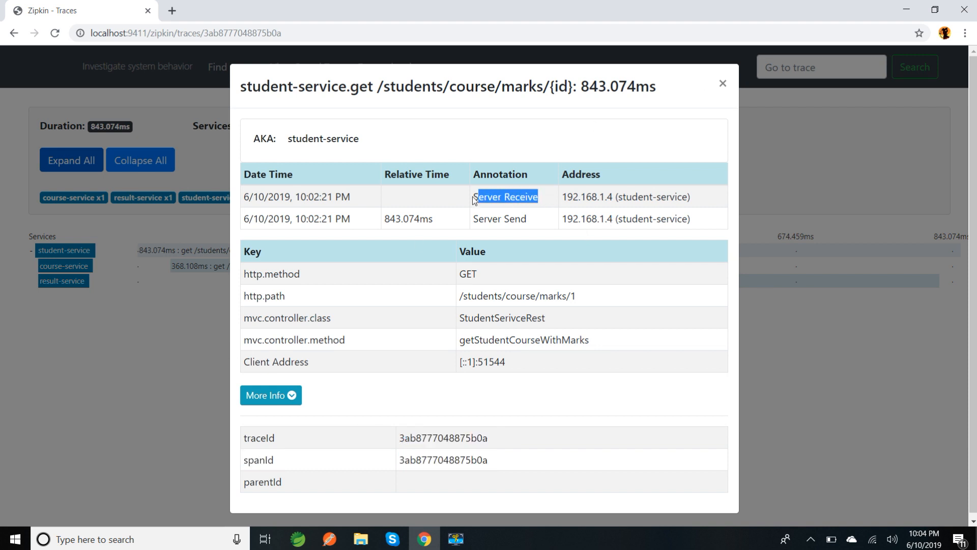
{"action": "left_click_drag", "start_coordinate": [527, 221], "coordinate": [473, 220]}
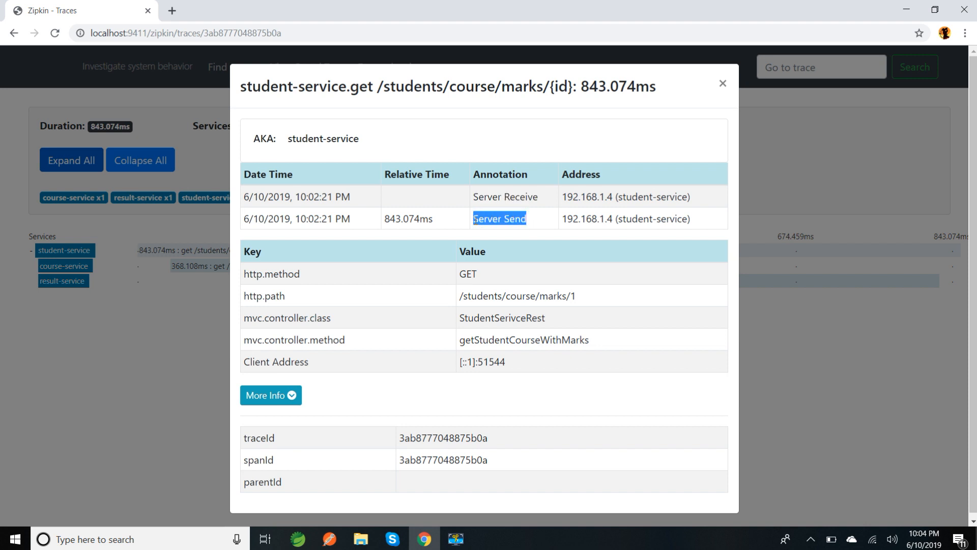
{"action": "left_click", "coordinate": [722, 83]}
{"action": "key", "text": "Escape"}
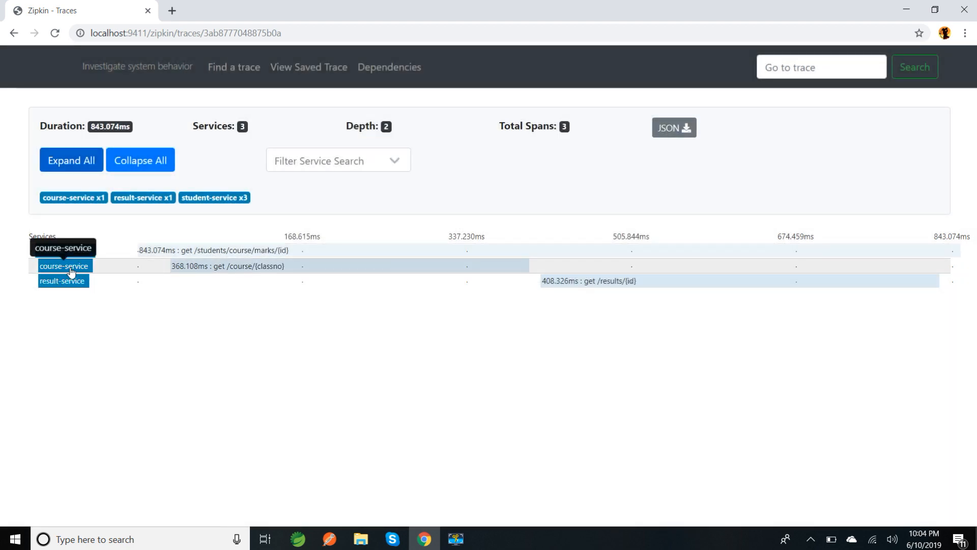
Show the course-service span details and review its Client Send, Server Receive and Server Send annotations.
{"action": "left_click", "coordinate": [71, 272]}
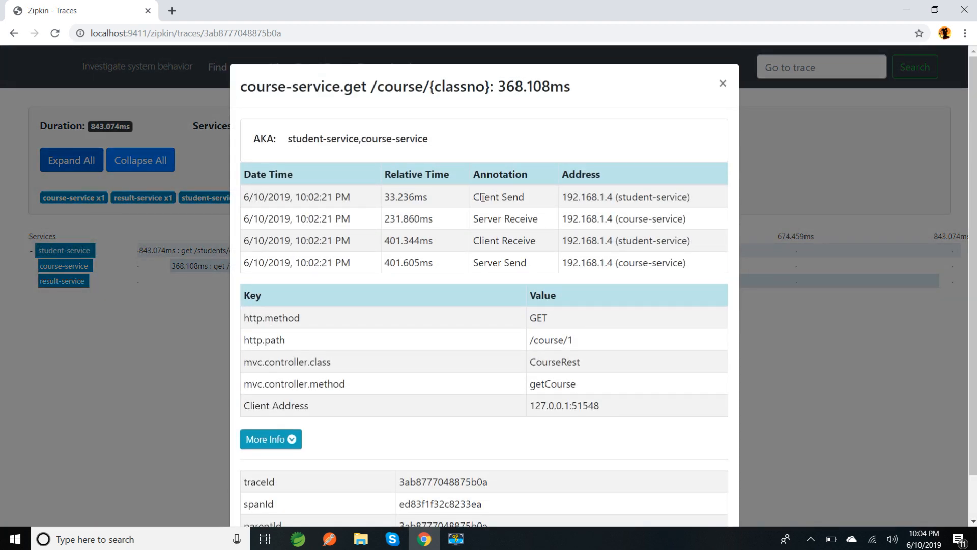
{"action": "left_click_drag", "start_coordinate": [477, 197], "coordinate": [565, 192]}
{"action": "left_click_drag", "start_coordinate": [473, 219], "coordinate": [549, 223]}
{"action": "mouse_move", "coordinate": [470, 269]}
{"action": "left_mouse_down"}
{"action": "mouse_move", "coordinate": [518, 263]}
{"action": "mouse_move", "coordinate": [520, 244]}
{"action": "left_mouse_up"}
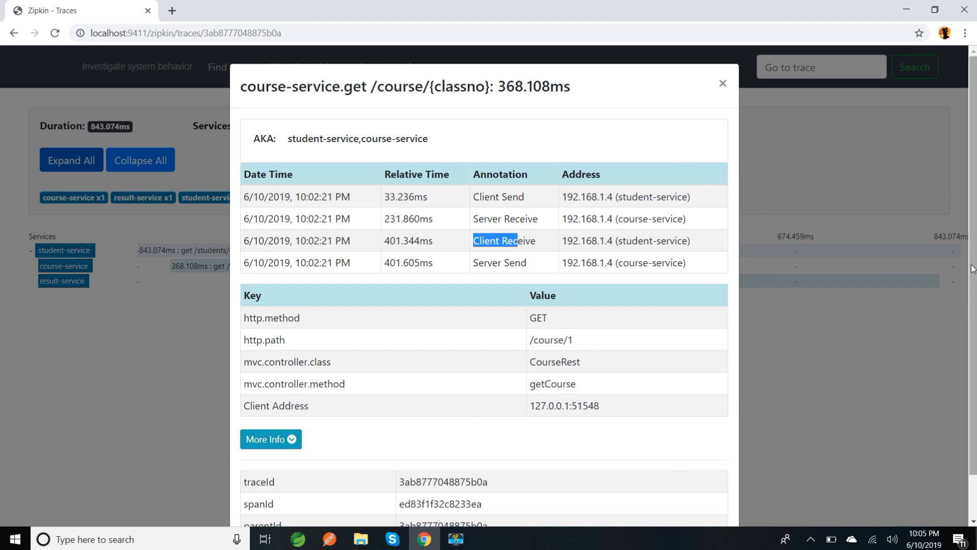
{"action": "scroll", "coordinate": [973, 269], "scroll_direction": "down", "scroll_amount": 1}
{"action": "left_click_drag", "start_coordinate": [612, 297], "coordinate": [533, 293]}
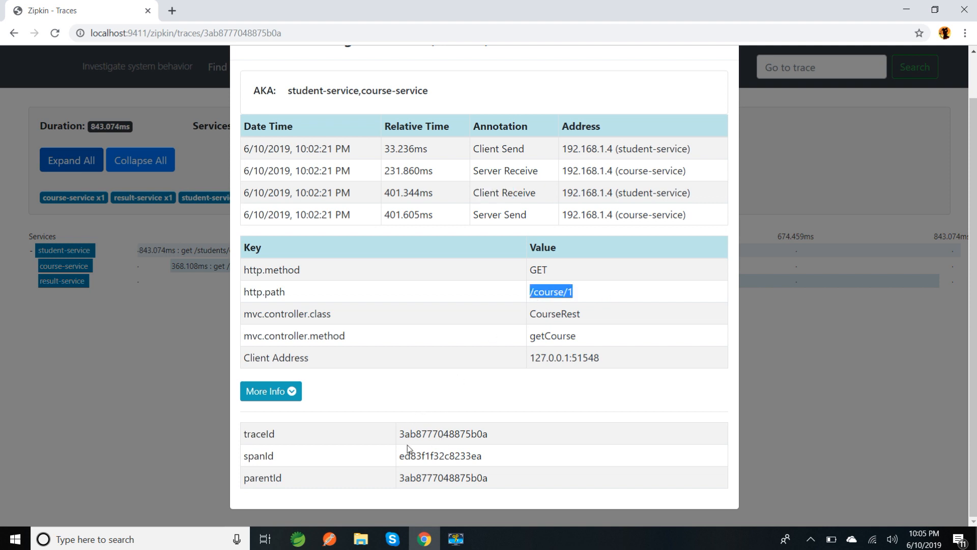
{"action": "double_click", "coordinate": [439, 434]}
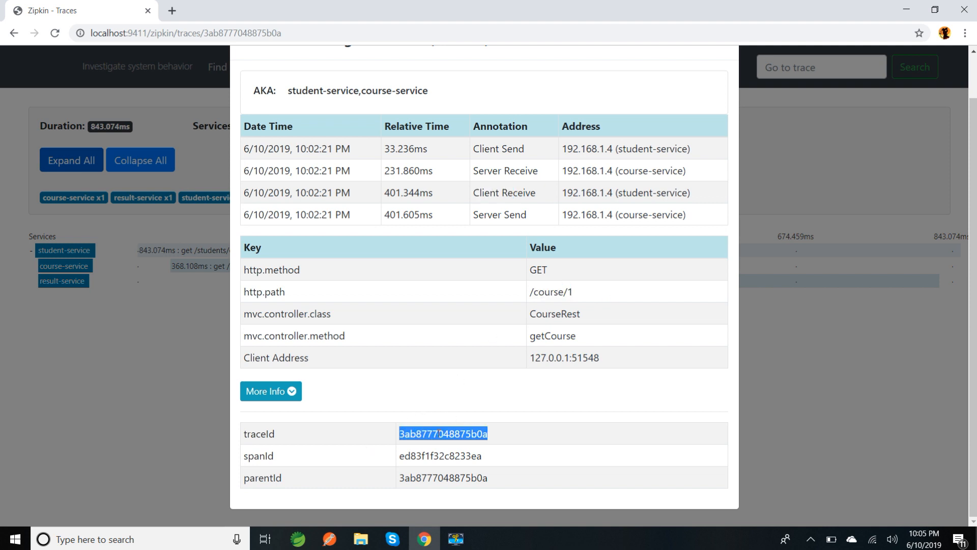
{"action": "double_click", "coordinate": [458, 456]}
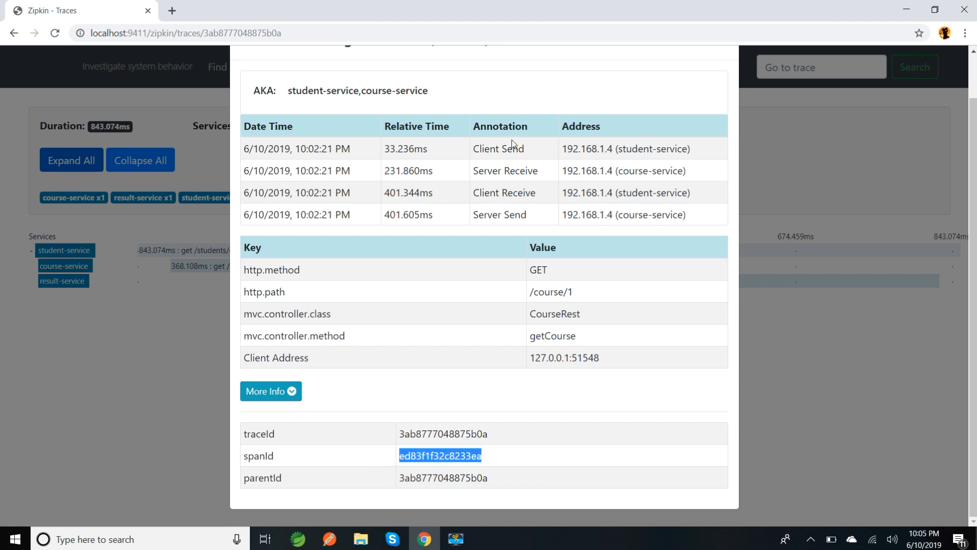
{"action": "left_click_drag", "start_coordinate": [526, 149], "coordinate": [466, 152]}
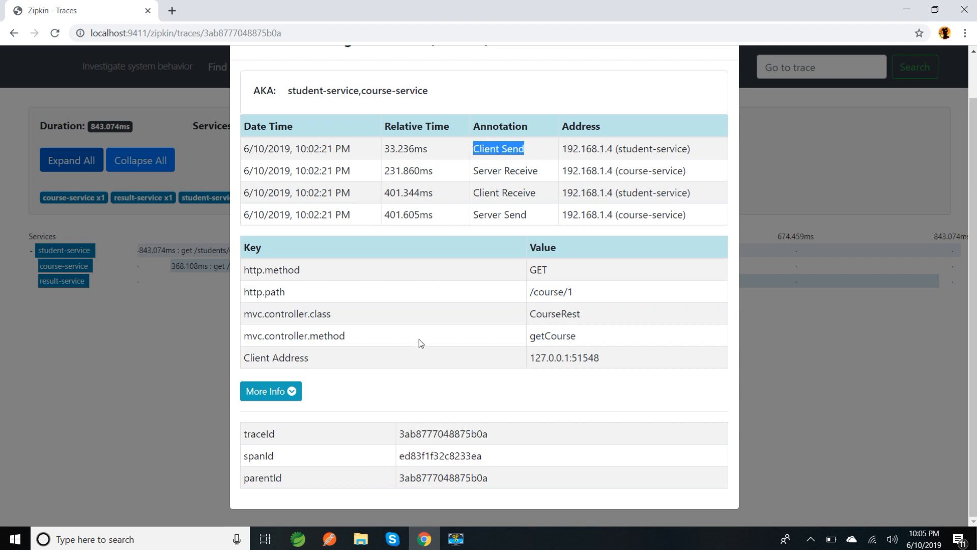
{"action": "double_click", "coordinate": [266, 476]}
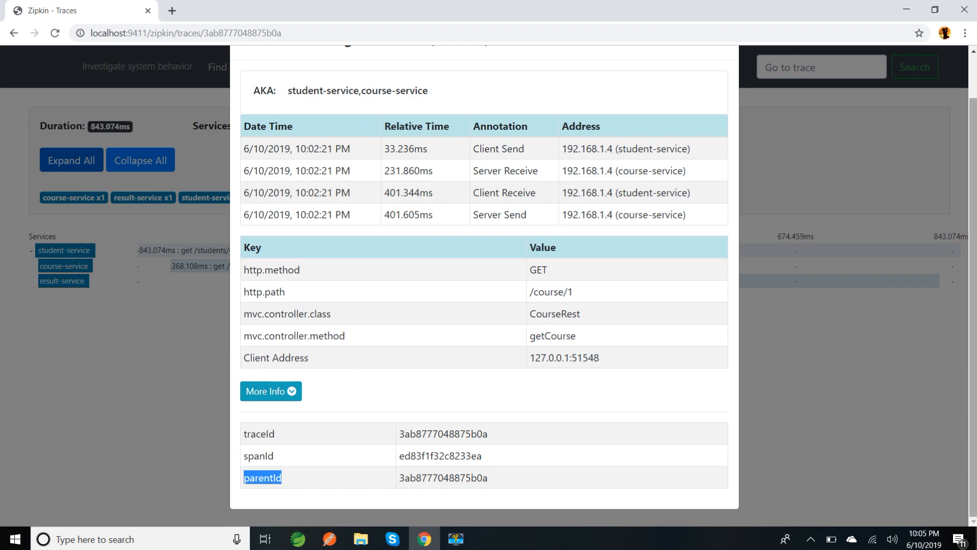
{"action": "scroll", "coordinate": [744, 88], "scroll_direction": "up", "scroll_amount": 2}
Switch to the result-service span and review its /results/1 path and traceId entry.
{"action": "left_click", "coordinate": [721, 83]}
{"action": "left_click", "coordinate": [64, 281]}
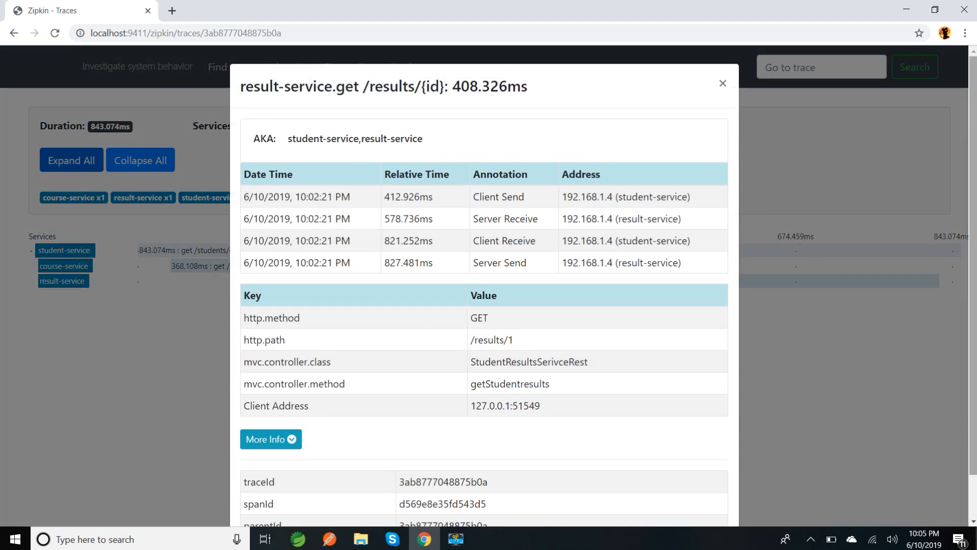
{"action": "scroll", "coordinate": [512, 166], "scroll_direction": "down", "scroll_amount": 1}
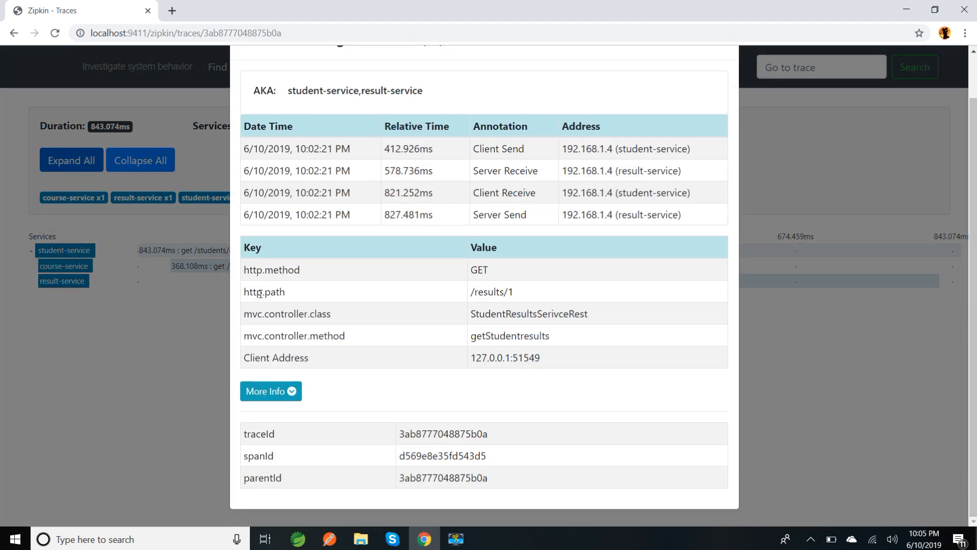
{"action": "left_click_drag", "start_coordinate": [519, 294], "coordinate": [461, 294]}
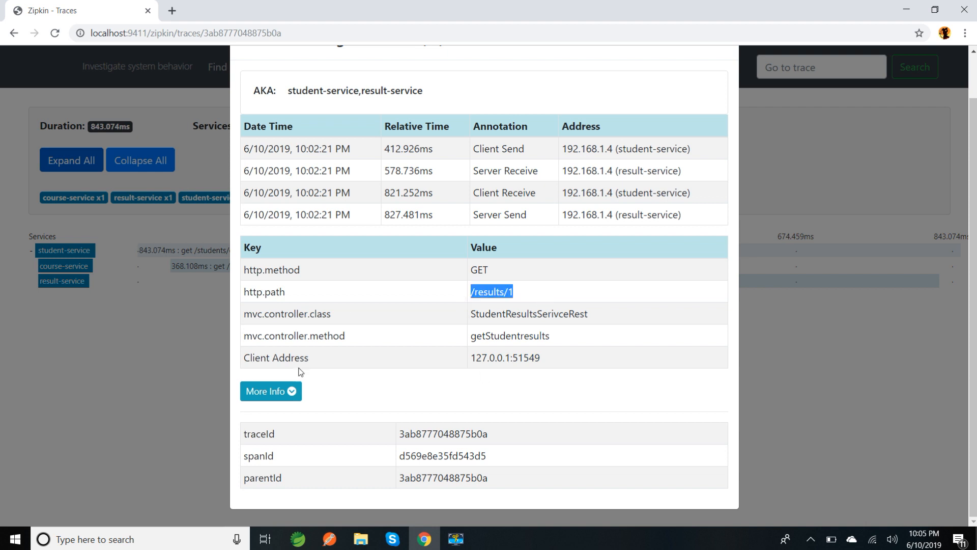
{"action": "left_click_drag", "start_coordinate": [310, 435], "coordinate": [244, 433]}
Review the traceId, spanId and parentId values, then return to the three-span trace timeline.
{"action": "left_click_drag", "start_coordinate": [525, 433], "coordinate": [416, 434]}
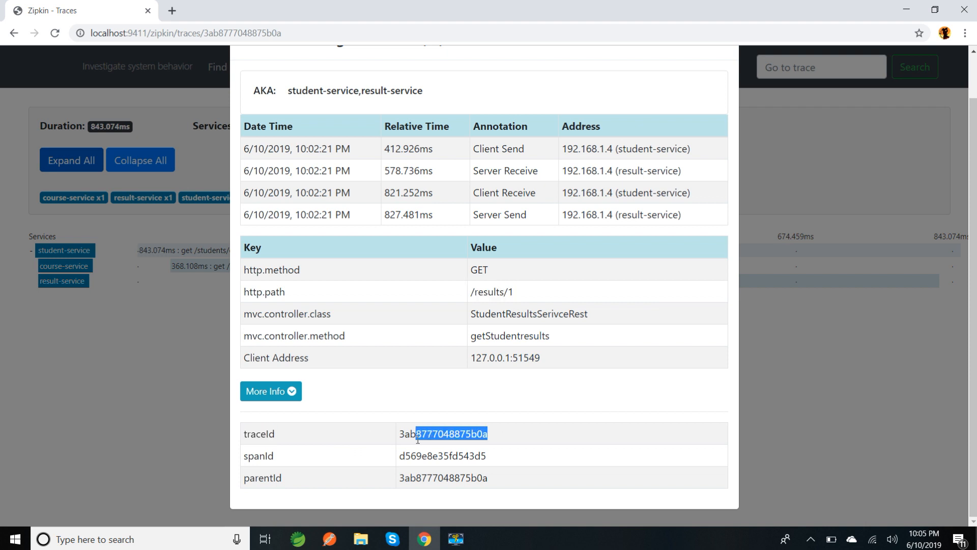
{"action": "left_click_drag", "start_coordinate": [490, 461], "coordinate": [396, 464]}
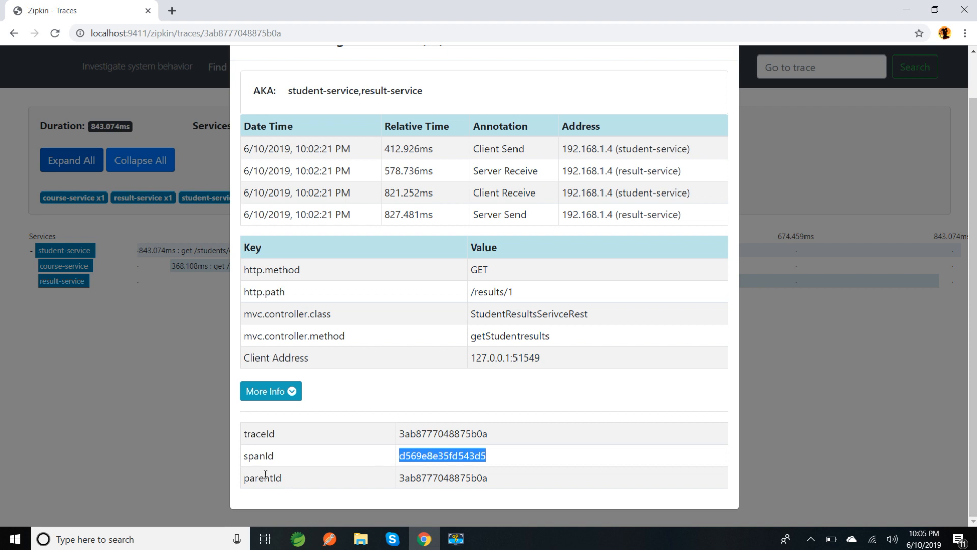
{"action": "mouse_move", "coordinate": [332, 475]}
{"action": "left_mouse_down"}
{"action": "mouse_move", "coordinate": [507, 480]}
{"action": "mouse_move", "coordinate": [405, 478]}
{"action": "left_mouse_up"}
{"action": "left_click", "coordinate": [510, 480]}
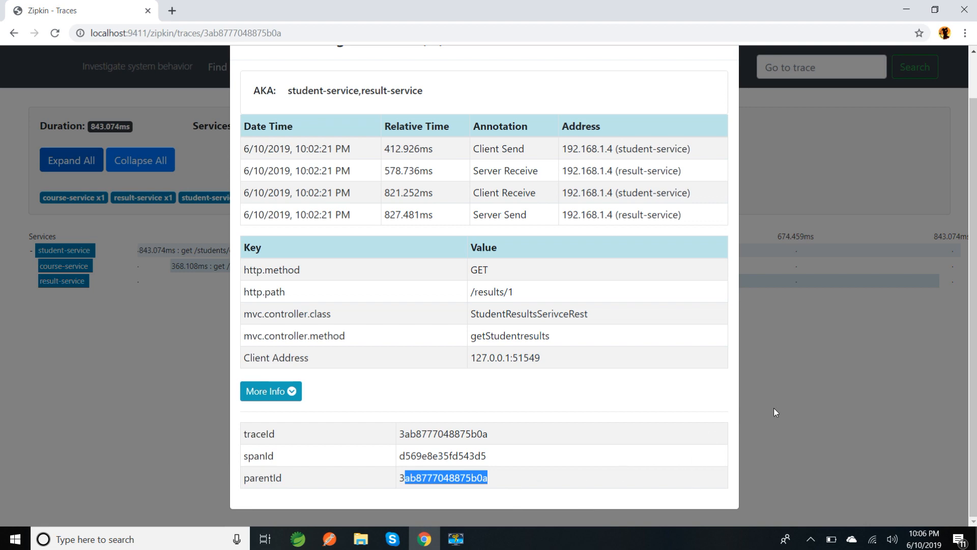
{"action": "left_click", "coordinate": [840, 414]}
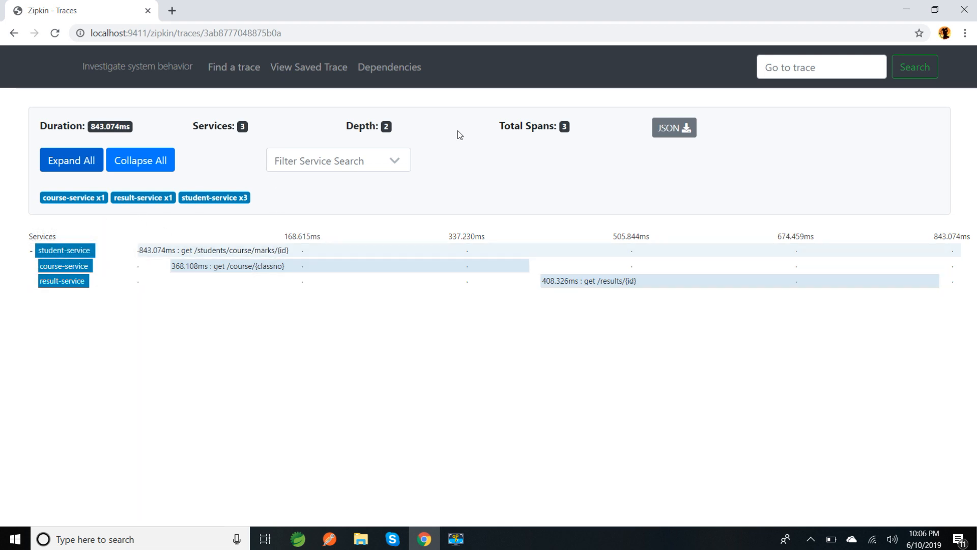
{"action": "left_click_drag", "start_coordinate": [500, 127], "coordinate": [596, 125]}
{"action": "double_click", "coordinate": [363, 128]}
{"action": "left_click_drag", "start_coordinate": [188, 126], "coordinate": [257, 130]}
{"action": "left_click_drag", "start_coordinate": [86, 126], "coordinate": [196, 127]}
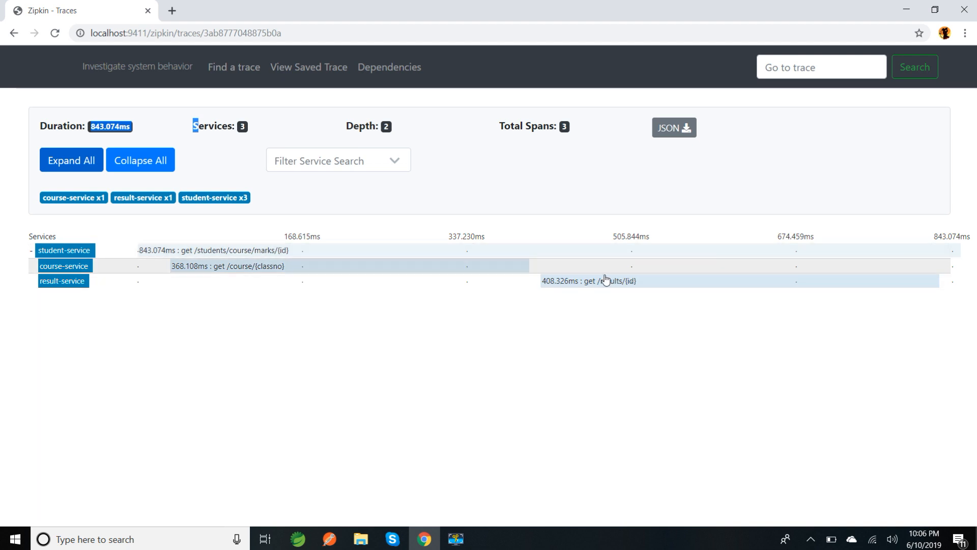
Return to search and list result-service traces from the last hour.
{"action": "left_click", "coordinate": [10, 33]}
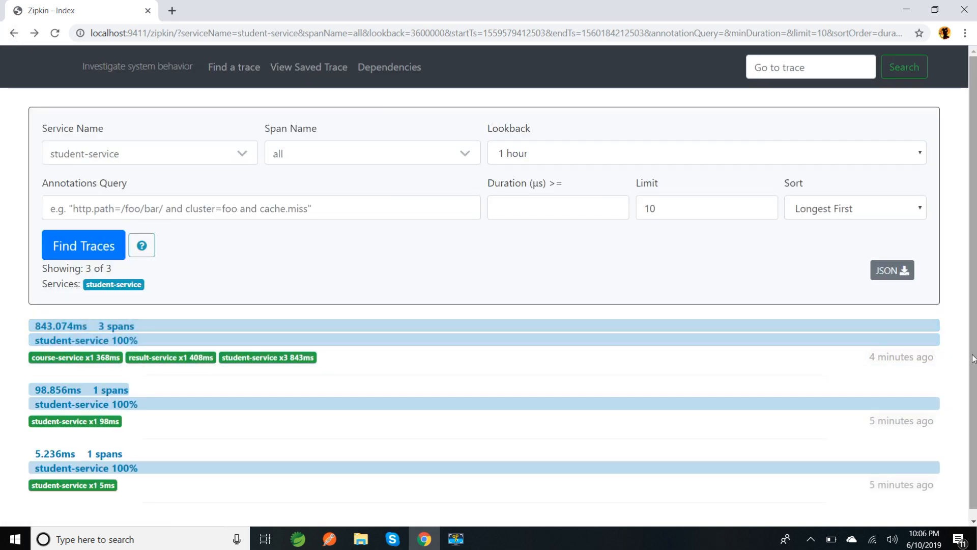
{"action": "scroll", "coordinate": [558, 251], "scroll_direction": "down", "scroll_amount": 1}
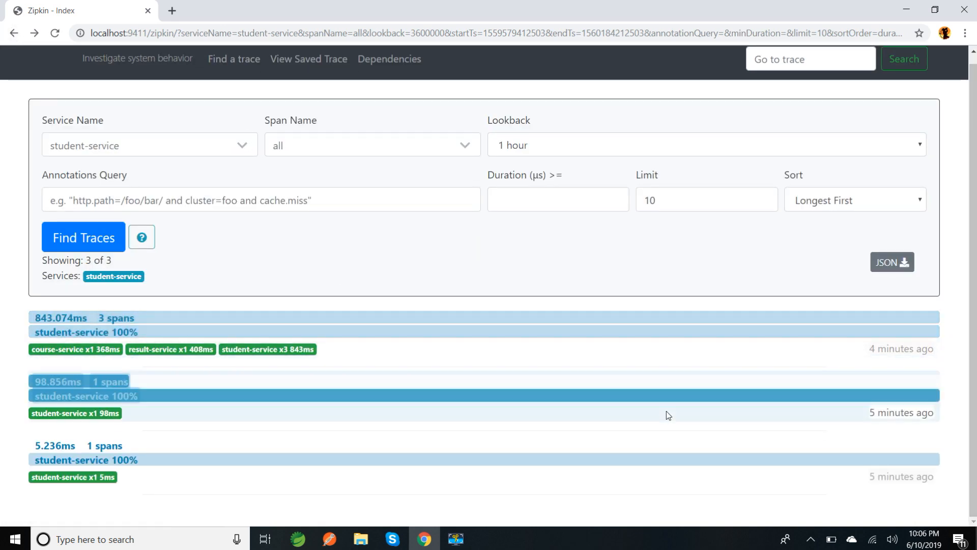
{"action": "scroll", "coordinate": [390, 164], "scroll_direction": "up", "scroll_amount": 1}
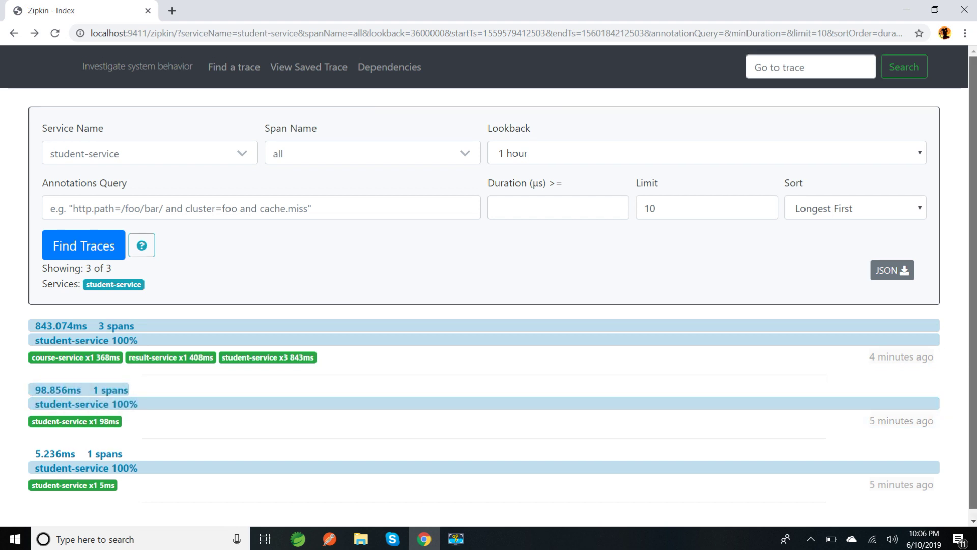
{"action": "left_click", "coordinate": [255, 155]}
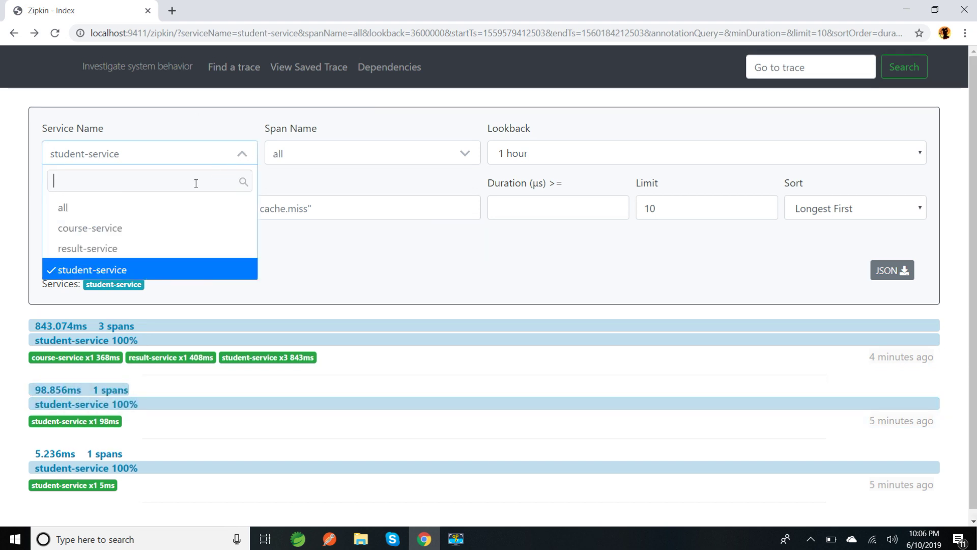
{"action": "left_click", "coordinate": [138, 248]}
{"action": "left_click", "coordinate": [95, 253]}
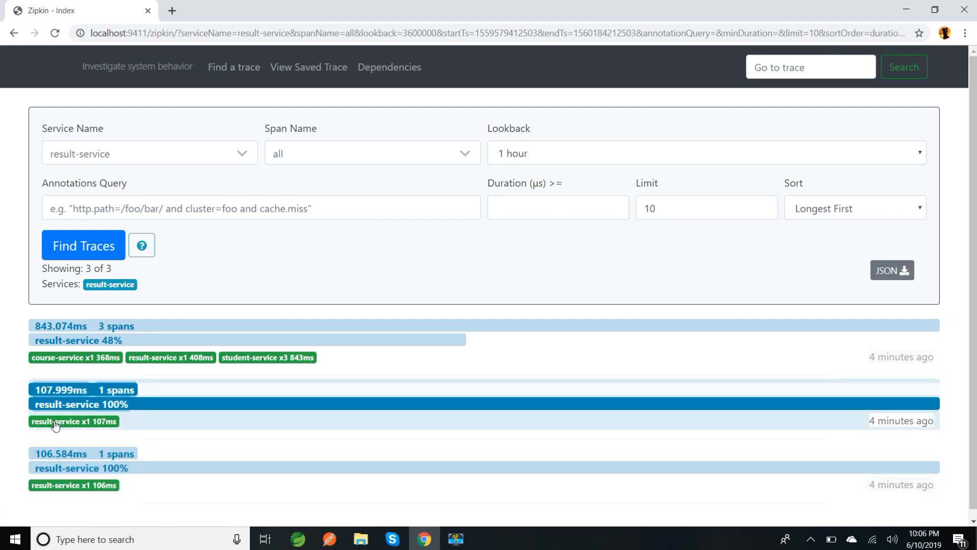
{"action": "left_click", "coordinate": [53, 425]}
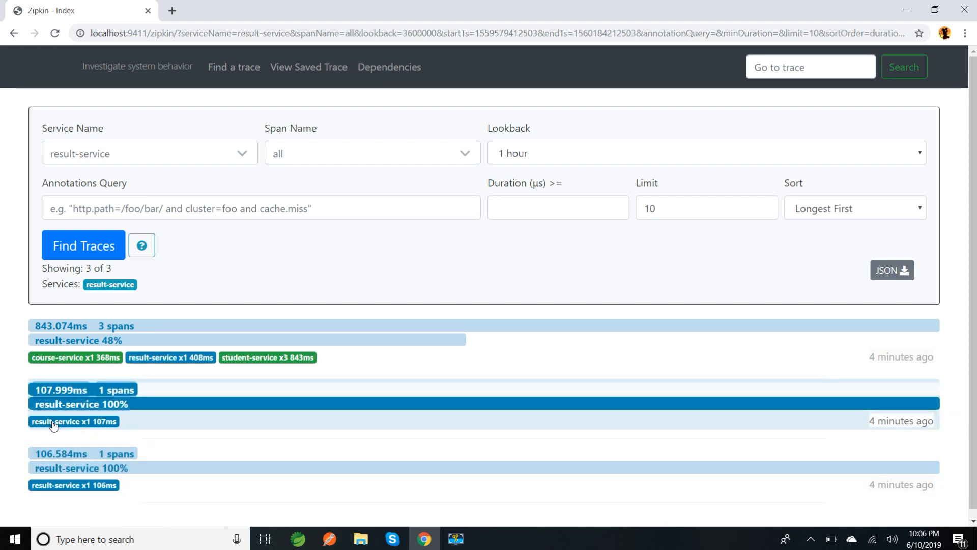
{"action": "left_click", "coordinate": [57, 425]}
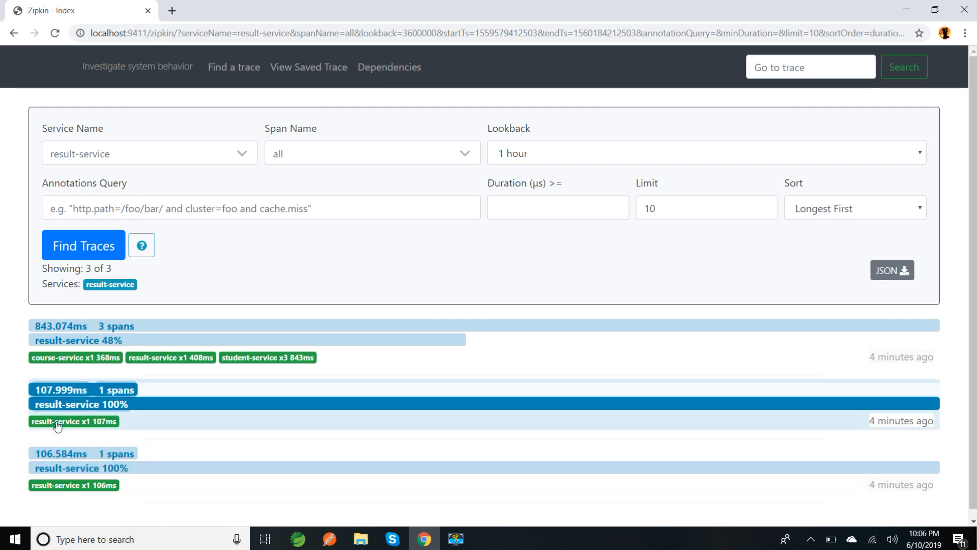
Open the 107.999ms single-span trace and show the /results/3 span's ids.
{"action": "left_click", "coordinate": [50, 395]}
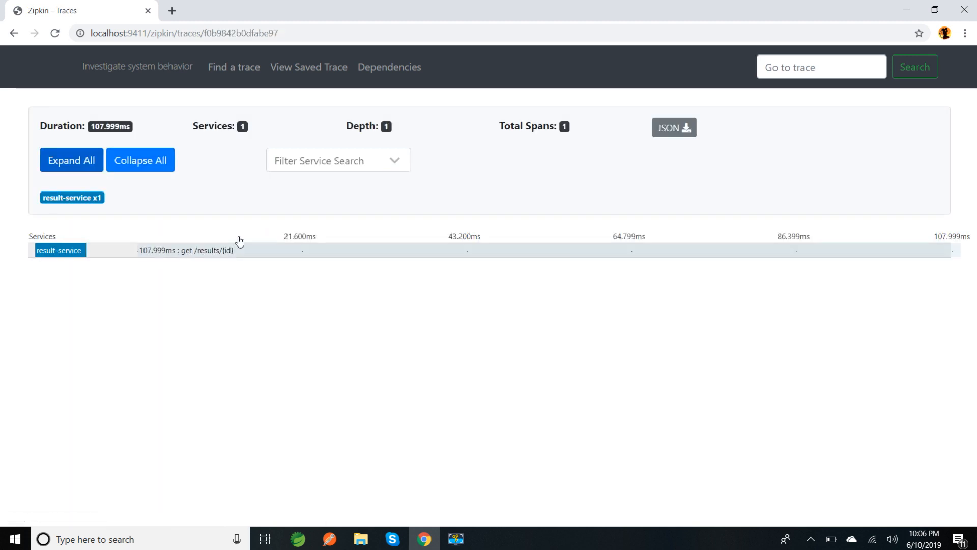
{"action": "left_click", "coordinate": [69, 254]}
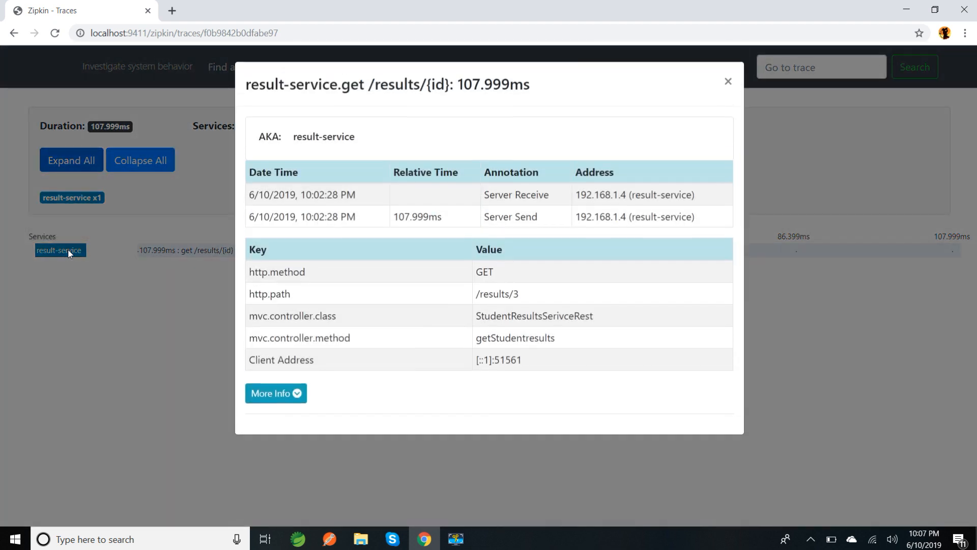
{"action": "left_click", "coordinate": [280, 396]}
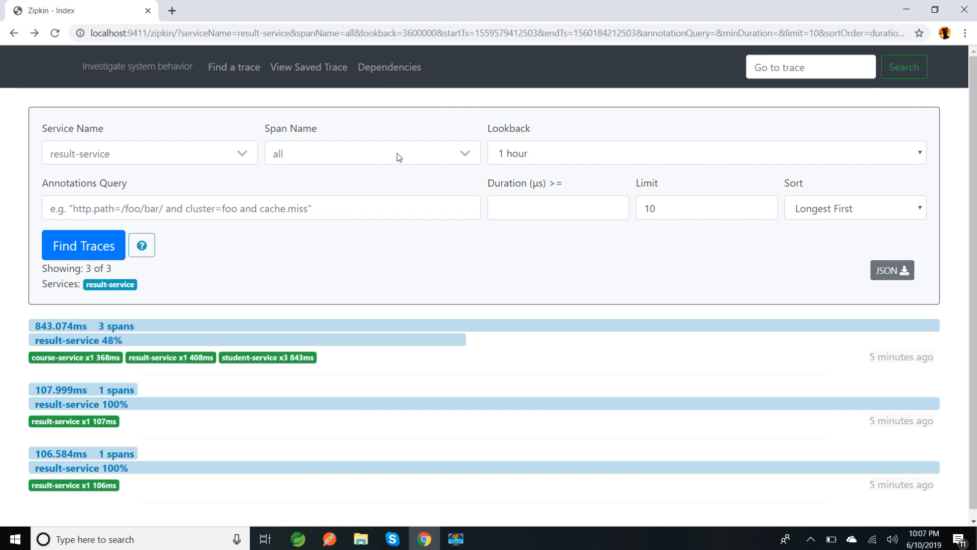
Search with annotation query http.path=/student/course/marks/1, checking the path in Postman, returning no traces.
{"action": "left_click", "coordinate": [75, 208]}
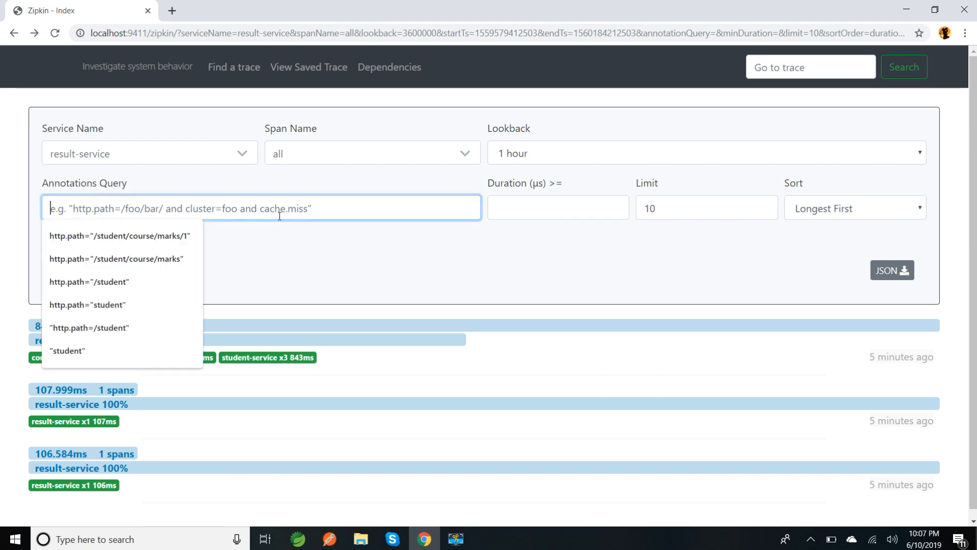
{"action": "left_click", "coordinate": [100, 241]}
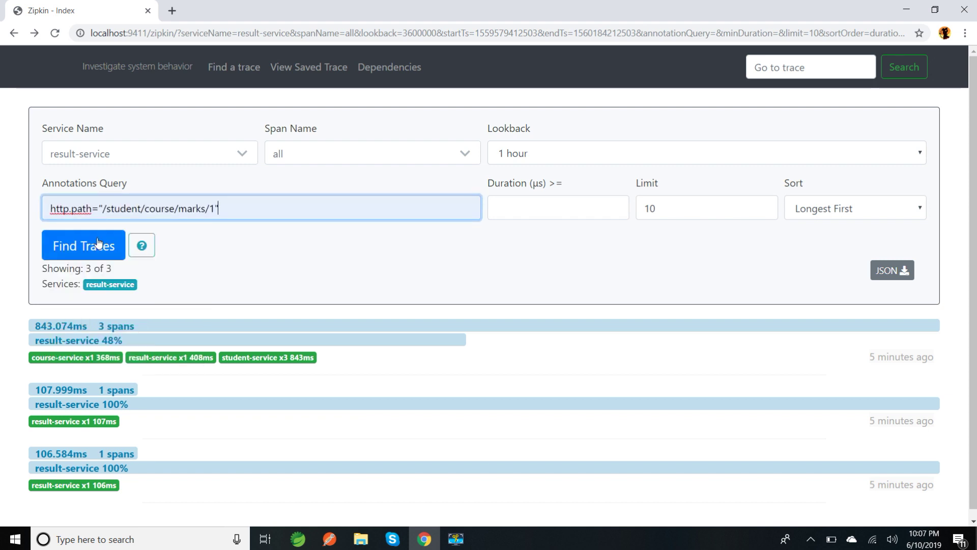
{"action": "left_click", "coordinate": [102, 207]}
{"action": "key", "text": "BackSpace"}
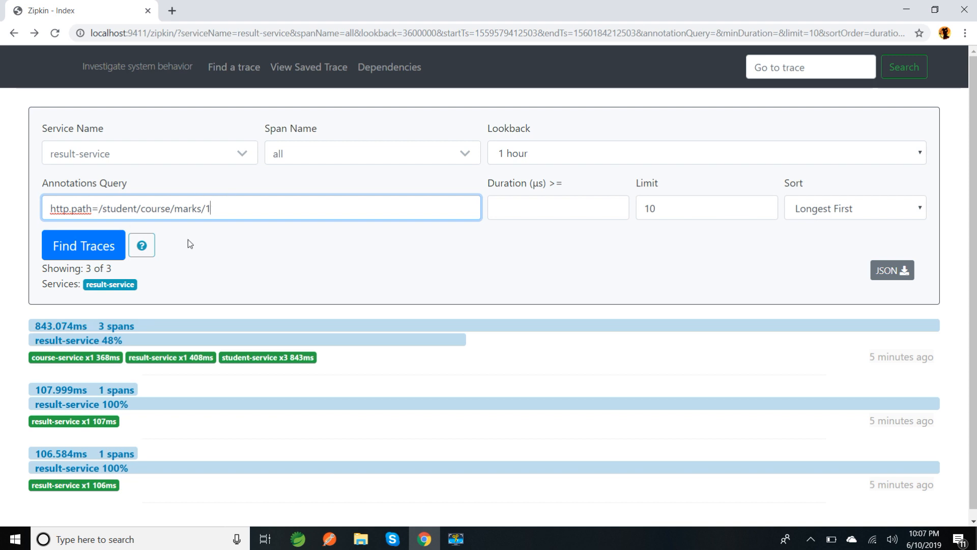
{"action": "left_click", "coordinate": [329, 539]}
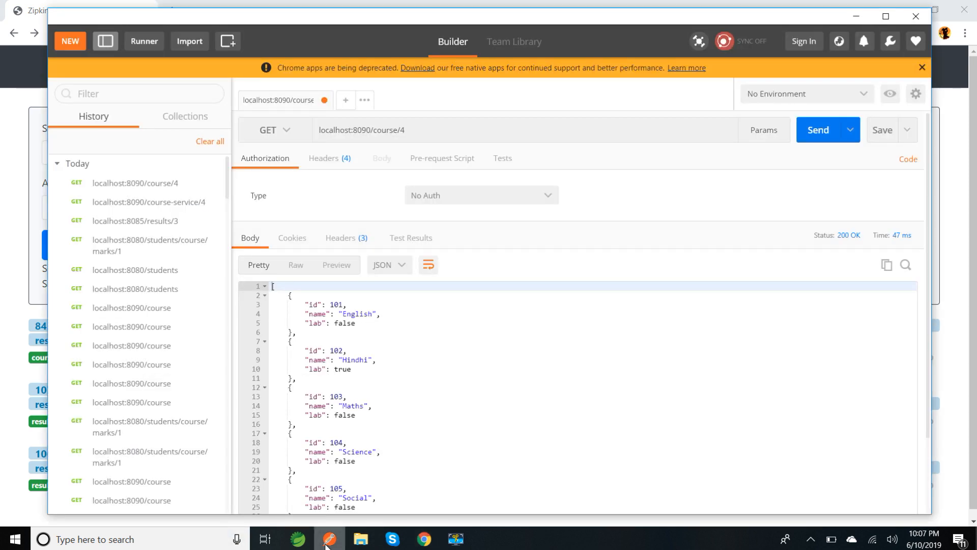
{"action": "left_click", "coordinate": [329, 539]}
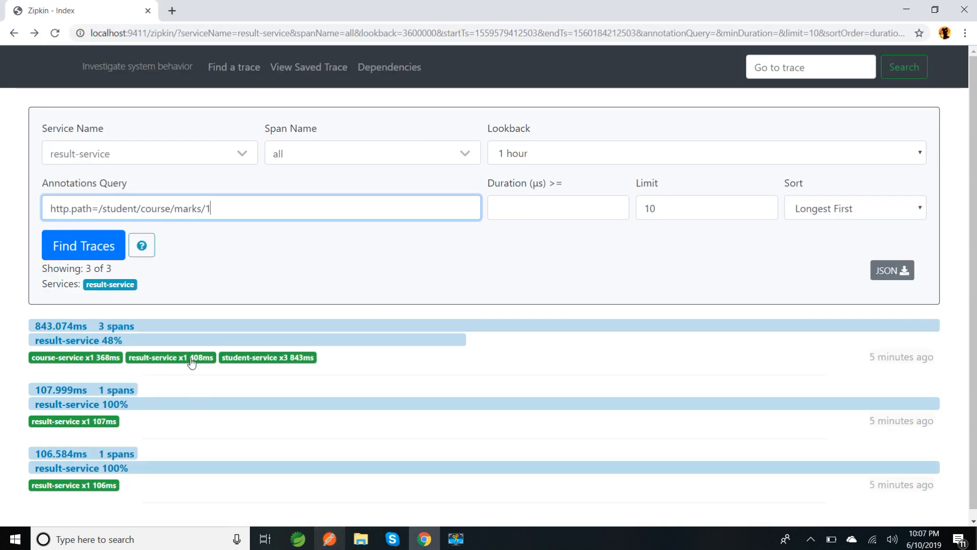
{"action": "left_click", "coordinate": [104, 212]}
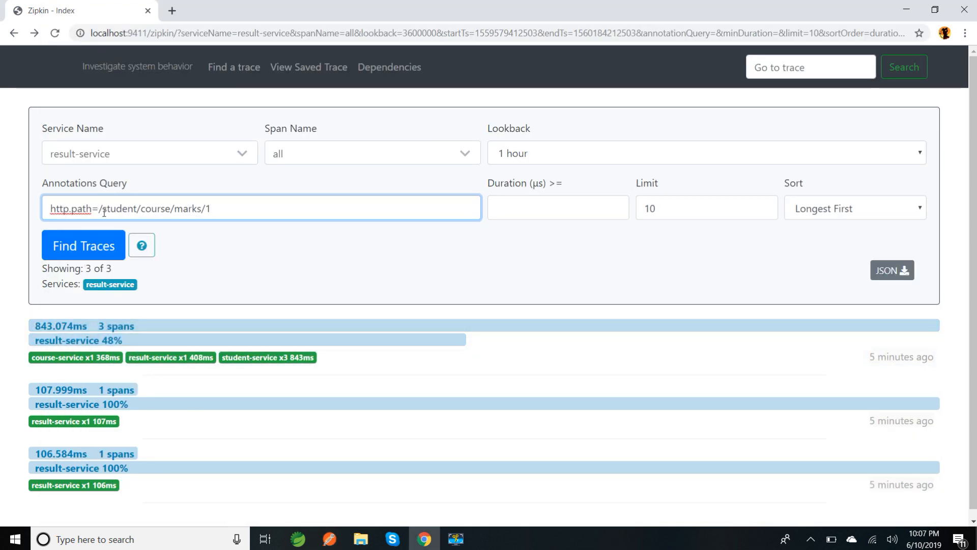
{"action": "left_click", "coordinate": [80, 245]}
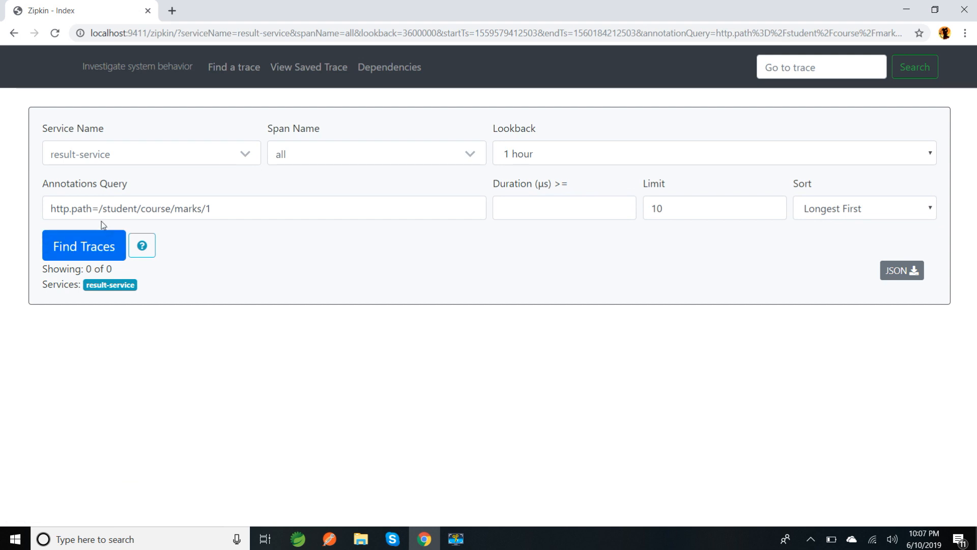
Retry the path query, then clear the annotation query to list the three result-service traces again.
{"action": "left_click", "coordinate": [104, 211]}
{"action": "key", "text": "BackSpace"}
{"action": "left_click", "coordinate": [93, 238]}
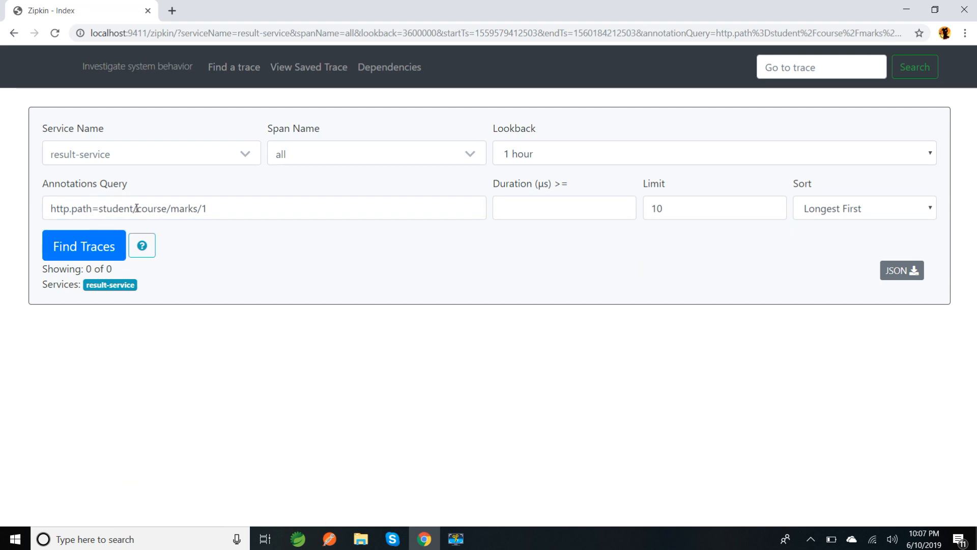
{"action": "left_click_drag", "start_coordinate": [214, 207], "coordinate": [33, 213]}
{"action": "key", "text": "BackSpace"}
{"action": "left_click", "coordinate": [81, 246]}
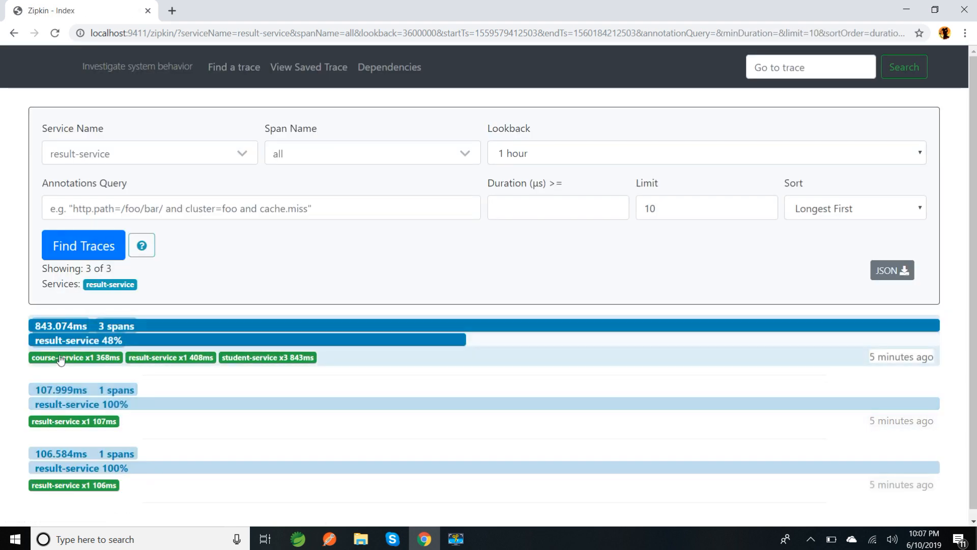
{"action": "left_click", "coordinate": [35, 359]}
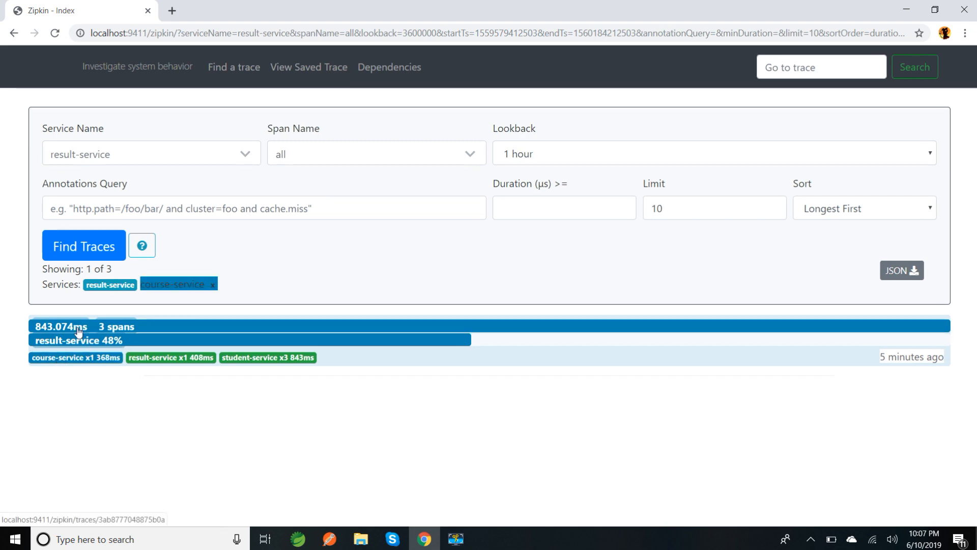
{"action": "left_click", "coordinate": [80, 334]}
{"action": "left_click", "coordinate": [71, 252]}
{"action": "mouse_move", "coordinate": [615, 298]}
{"action": "left_mouse_down"}
{"action": "mouse_move", "coordinate": [488, 298]}
{"action": "mouse_move", "coordinate": [460, 309]}
{"action": "left_mouse_up"}
{"action": "key", "text": "ctrl+c"}
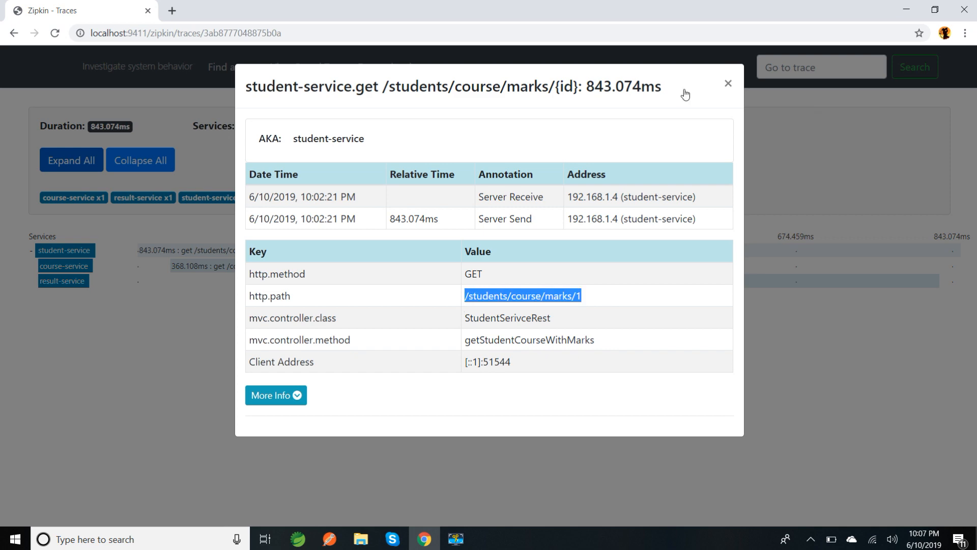
{"action": "left_click", "coordinate": [727, 83]}
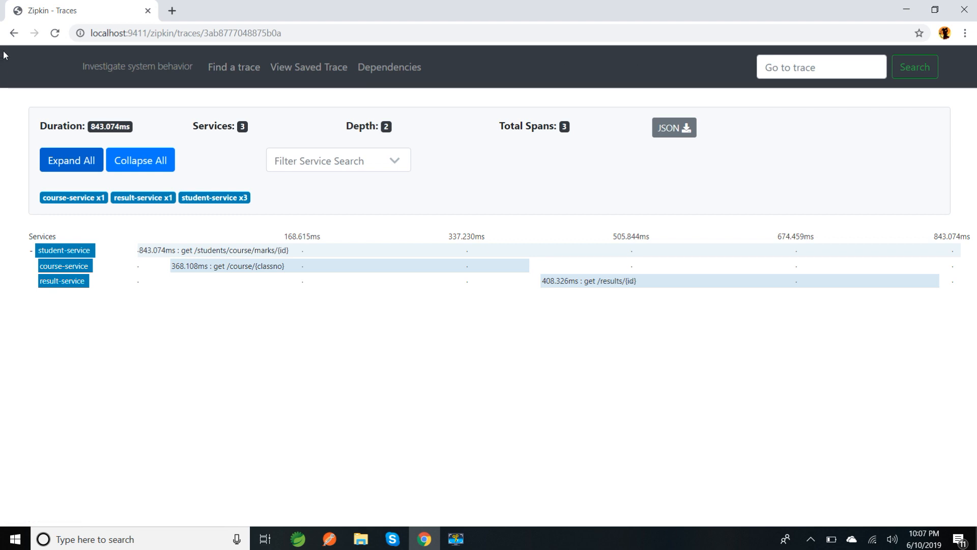
{"action": "left_click", "coordinate": [13, 33]}
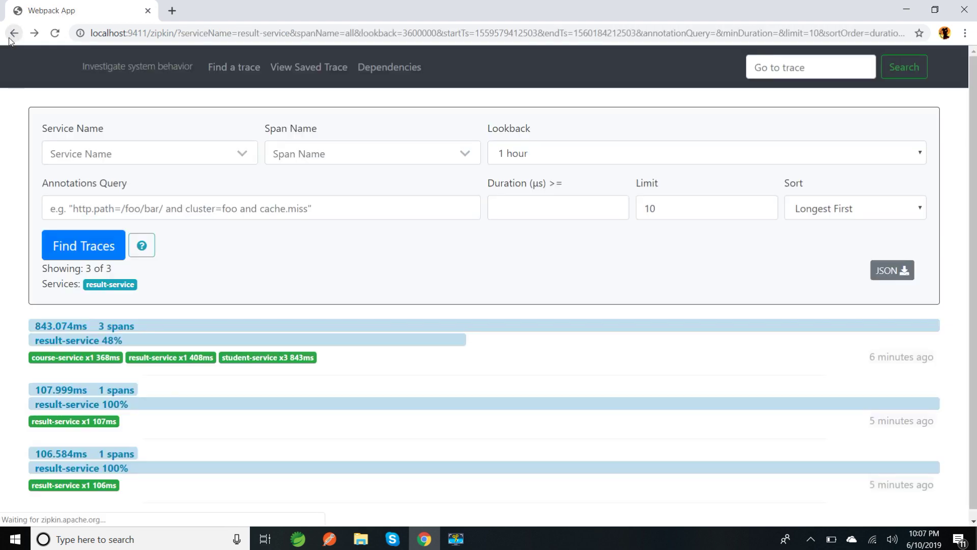
Enter the annotation query http.path=/students/course/marks/1 (quoted) and run the search.
{"action": "left_click", "coordinate": [80, 207]}
{"action": "type", "text": "h"}
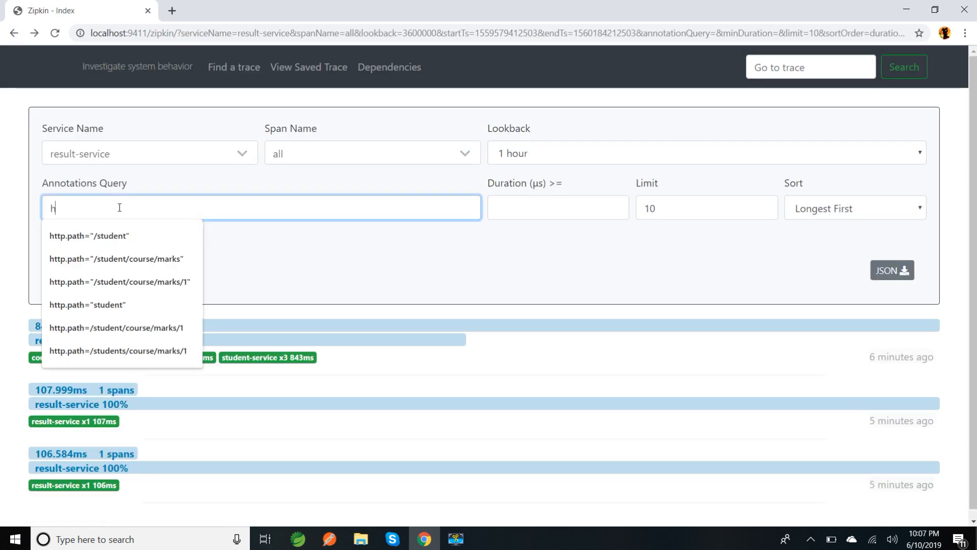
{"action": "type", "text": "ttp.path"}
{"action": "type", "text": "="}
{"action": "key", "text": "ctrl+v"}
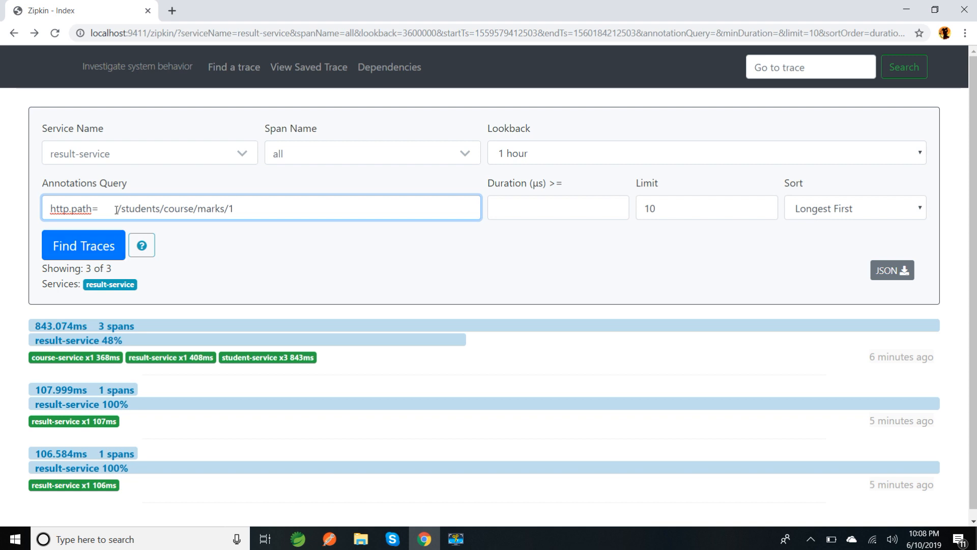
{"action": "left_click", "coordinate": [116, 208]}
{"action": "key", "text": "BackSpace"}
{"action": "key", "text": "BackSpace"}
{"action": "key", "text": "BackSpace"}
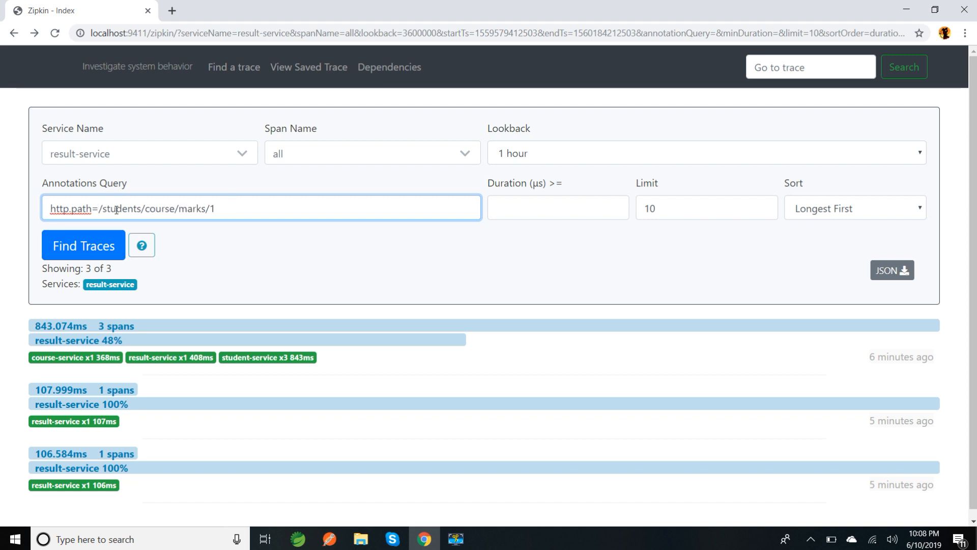
{"action": "key", "text": "Return"}
{"action": "left_click", "coordinate": [243, 215]}
{"action": "type", "text": "\""}
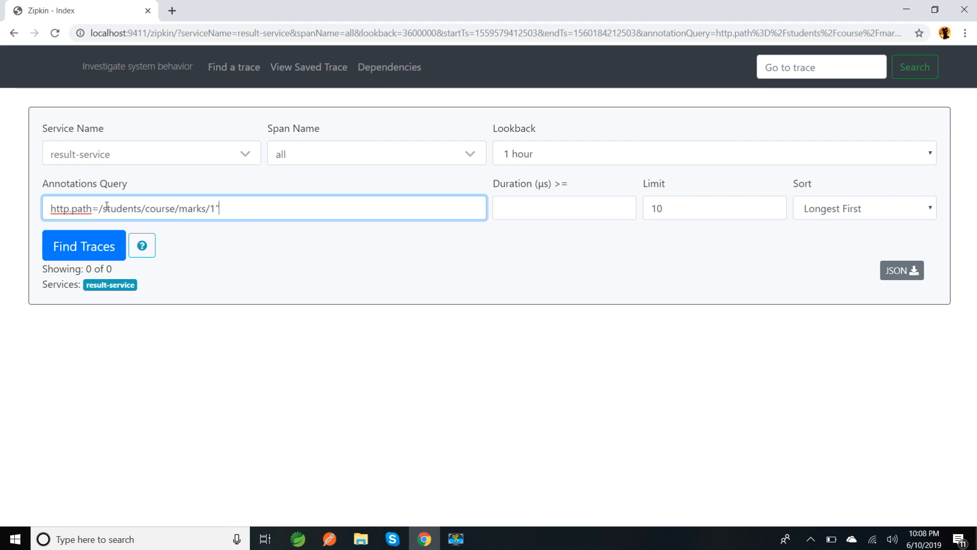
{"action": "left_click", "coordinate": [98, 207]}
{"action": "type", "text": "\""}
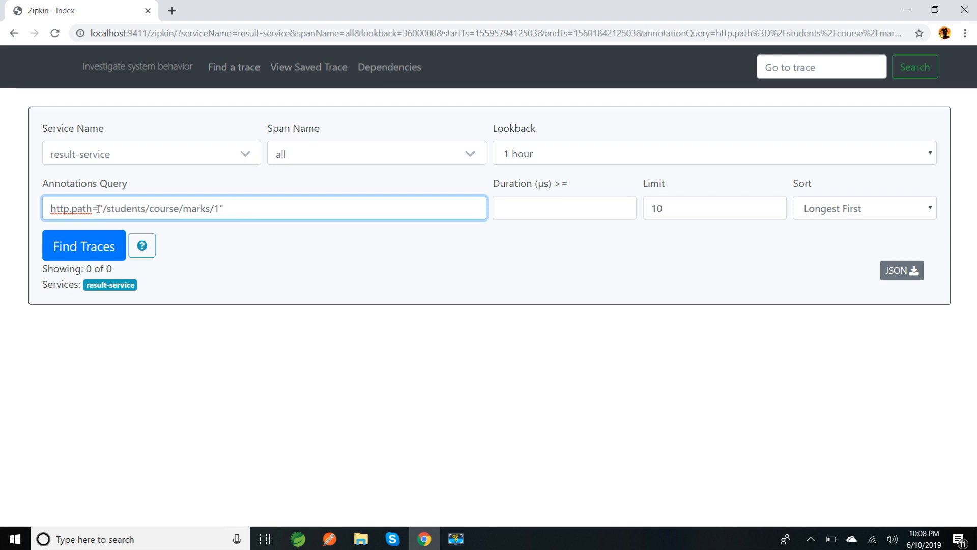
{"action": "left_click", "coordinate": [85, 258]}
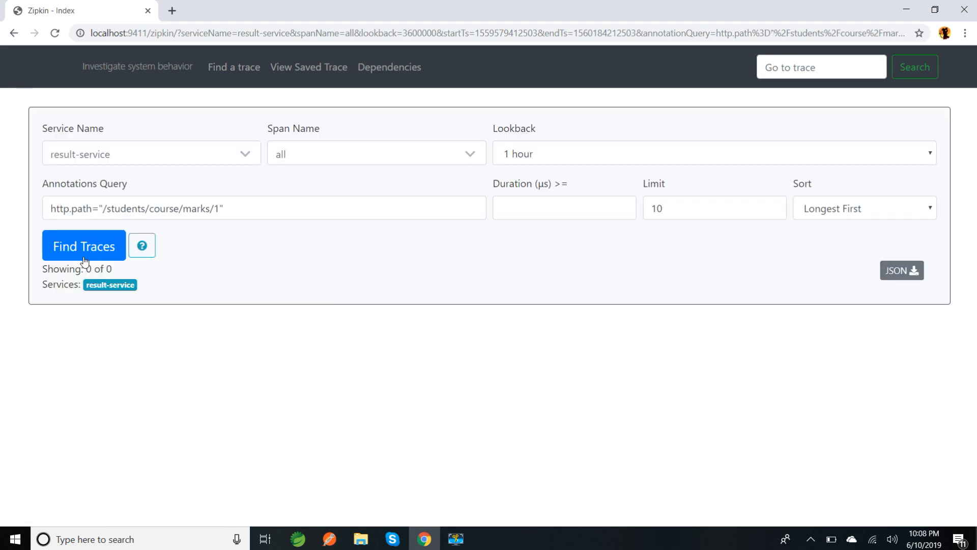
Search across all services with the unquoted path, returning one 3-span trace.
{"action": "left_click", "coordinate": [245, 154]}
{"action": "left_click", "coordinate": [156, 210]}
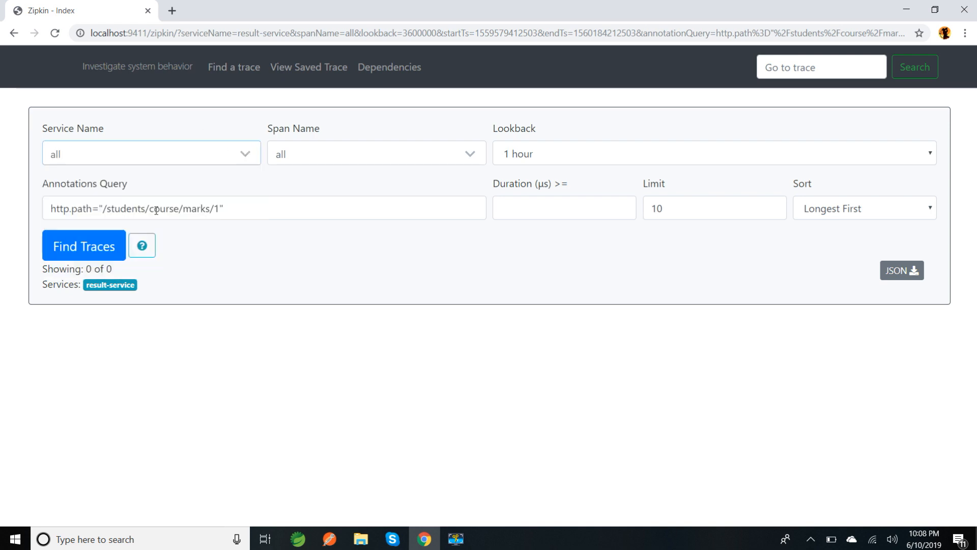
{"action": "left_click", "coordinate": [62, 254]}
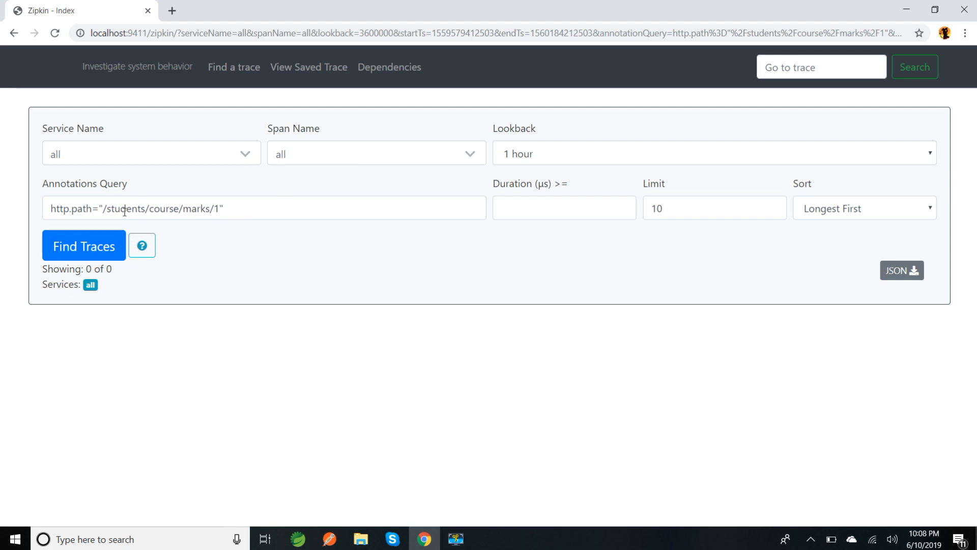
{"action": "left_click", "coordinate": [101, 206]}
{"action": "key", "text": "BackSpace"}
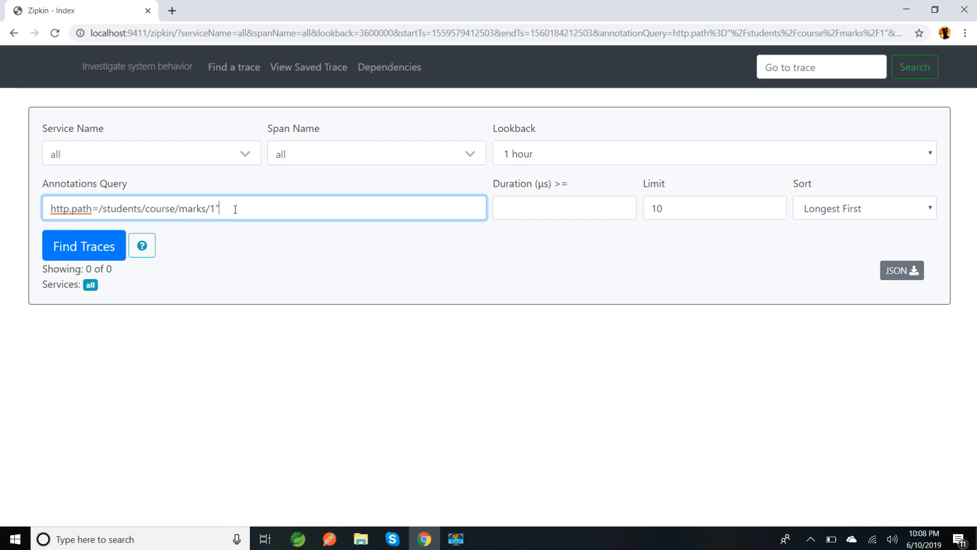
{"action": "left_click", "coordinate": [108, 253]}
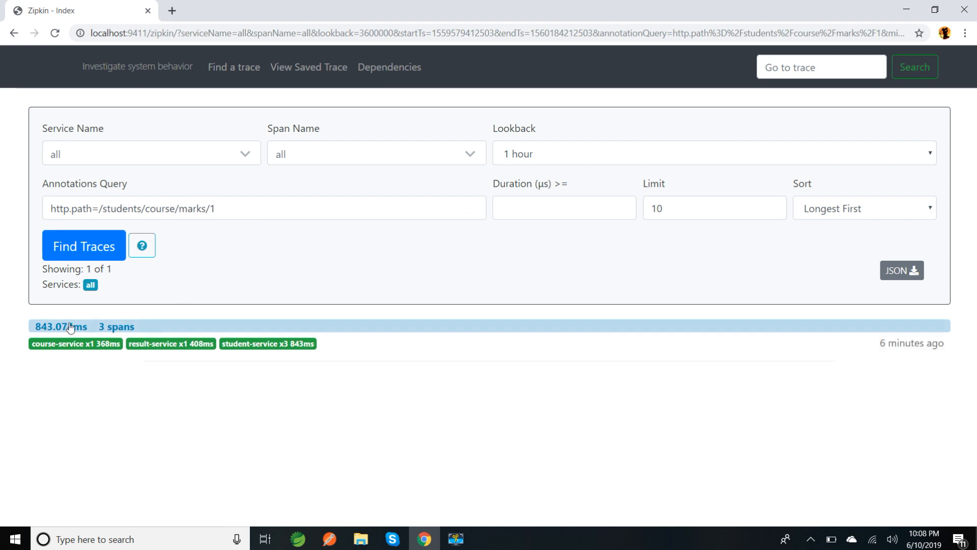
{"action": "left_click", "coordinate": [84, 327]}
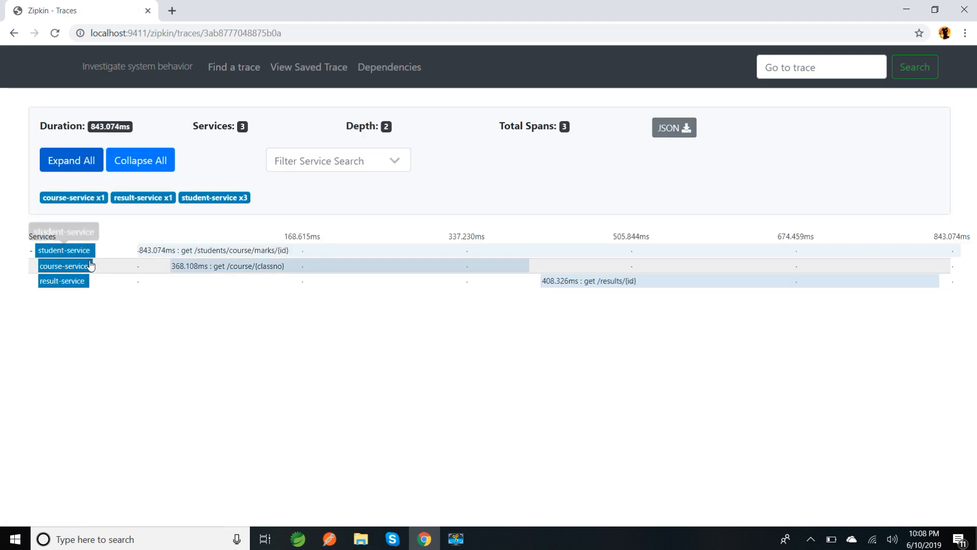
{"action": "left_click", "coordinate": [65, 249]}
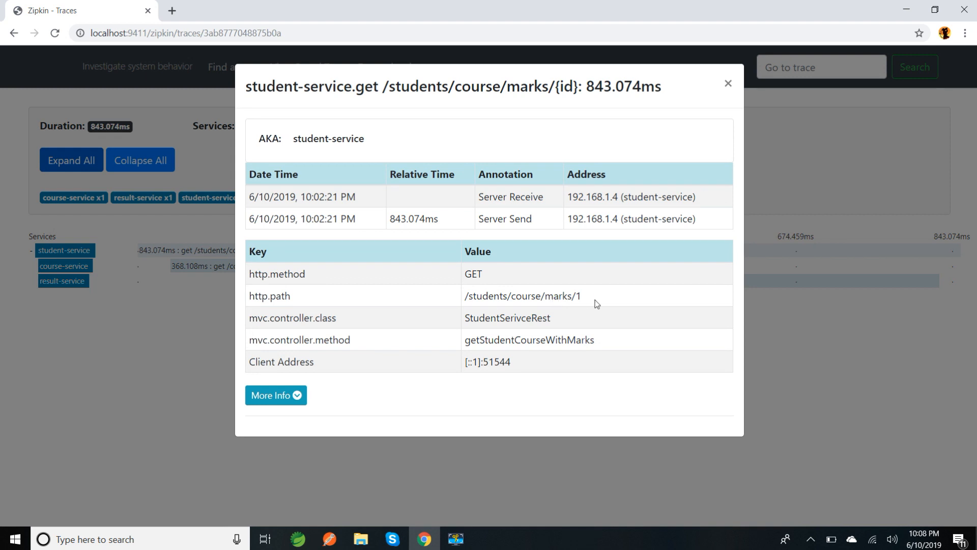
{"action": "left_click_drag", "start_coordinate": [596, 304], "coordinate": [451, 299]}
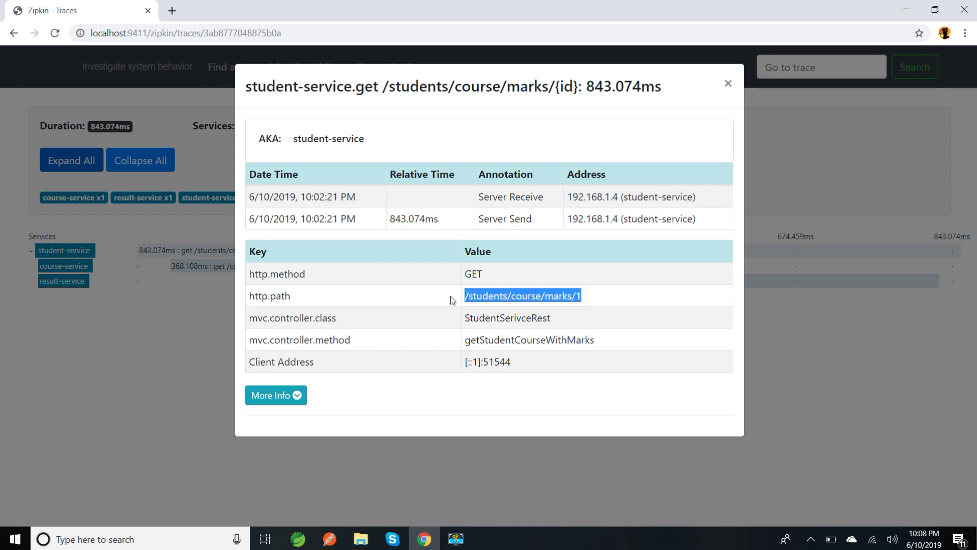
{"action": "left_click", "coordinate": [13, 33]}
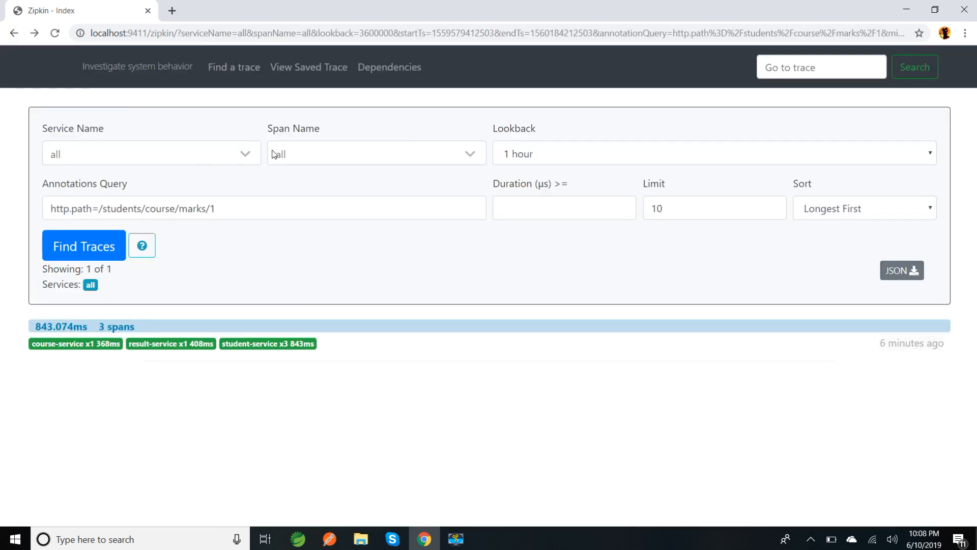
{"action": "left_click", "coordinate": [252, 155]}
{"action": "left_click", "coordinate": [469, 153]}
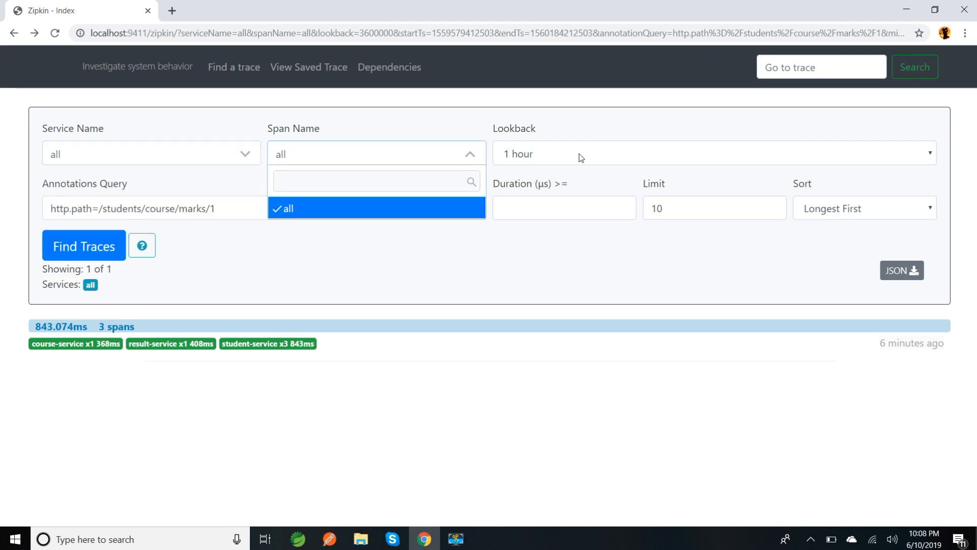
{"action": "left_click", "coordinate": [650, 151]}
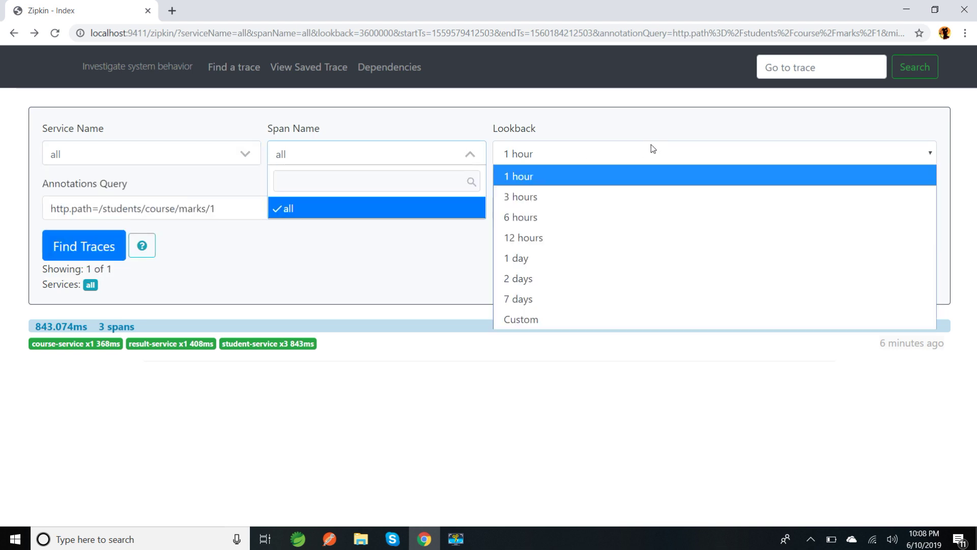
{"action": "left_click", "coordinate": [326, 270]}
{"action": "left_click", "coordinate": [388, 200]}
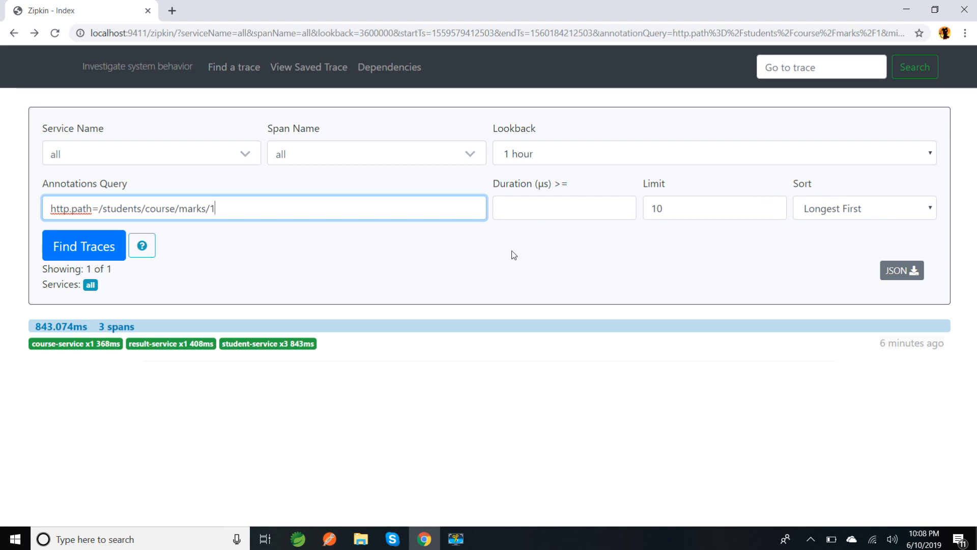